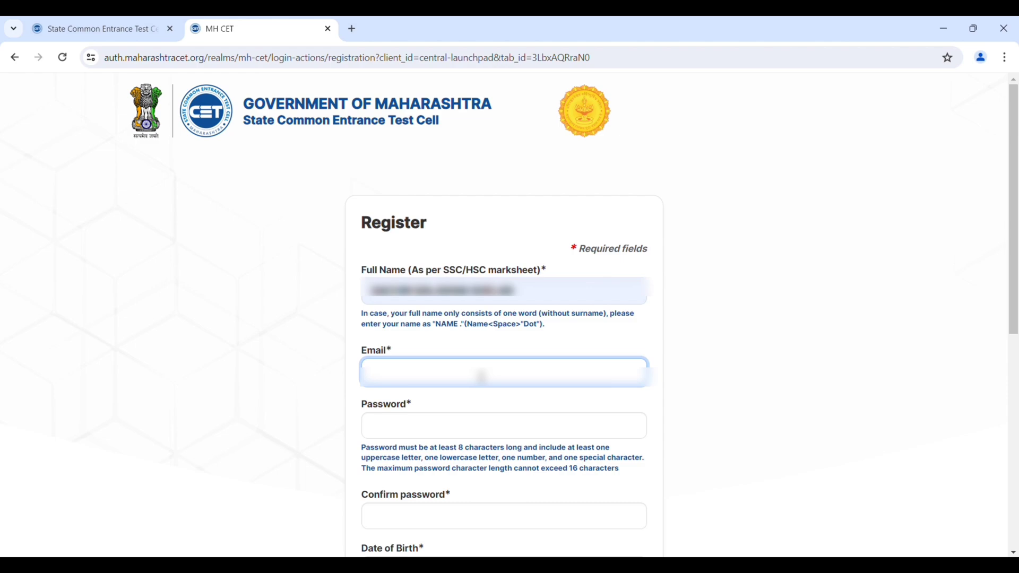
Fill in the applicant's email address and enter the account password in the registration form.
{"action": "type", "text": "..."}
{"action": "key", "text": "BackSpace"}
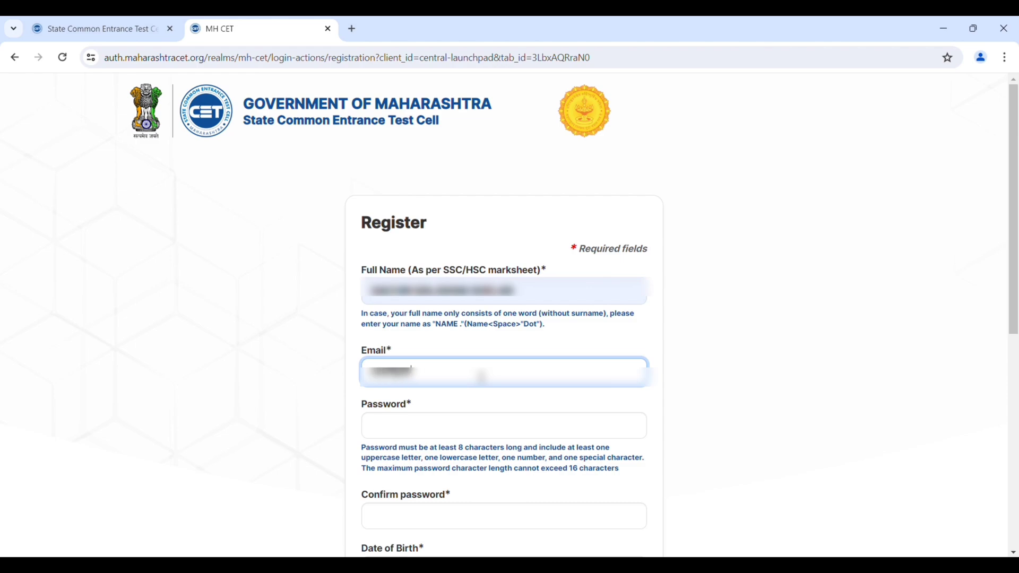
{"action": "type", "text": "..."}
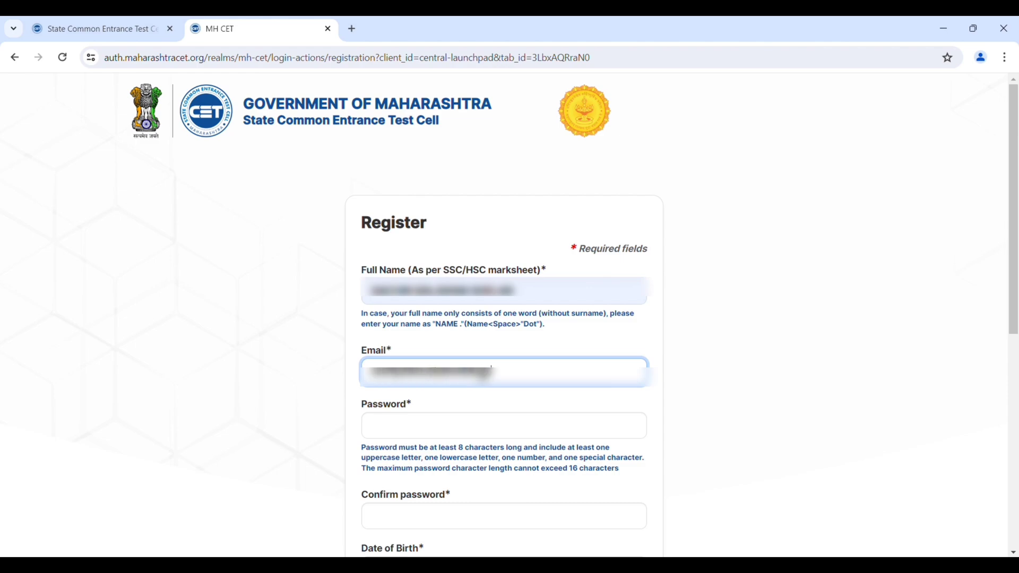
{"action": "type", "text": "••"}
{"action": "type", "text": "••••"}
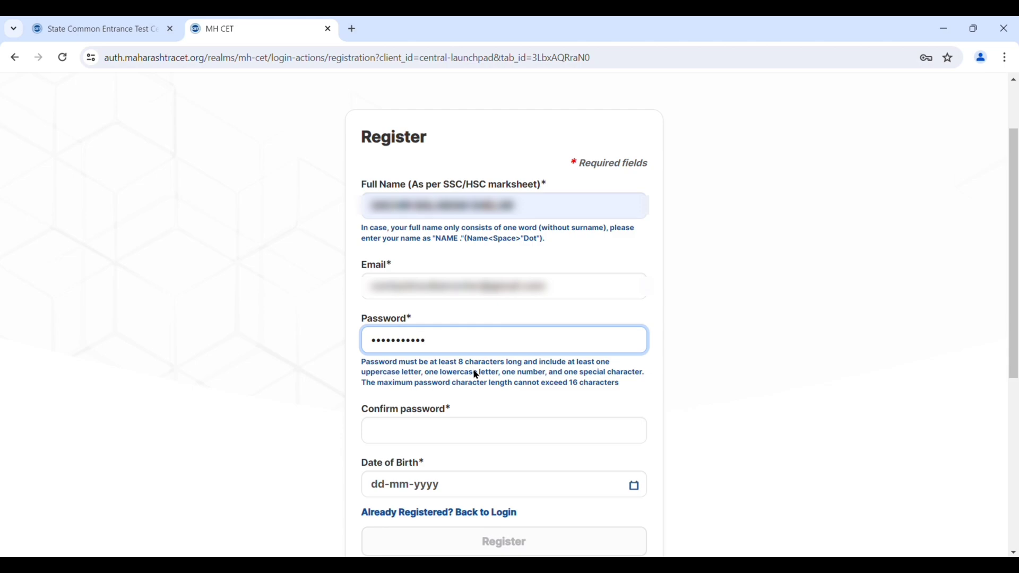
Confirm the account password, fill in the applicant's date of birth and submit the registration.
{"action": "scroll", "coordinate": [476, 376], "scroll_direction": "down", "scroll_amount": 3}
{"action": "left_click", "coordinate": [481, 260]}
{"action": "type", "text": "••"}
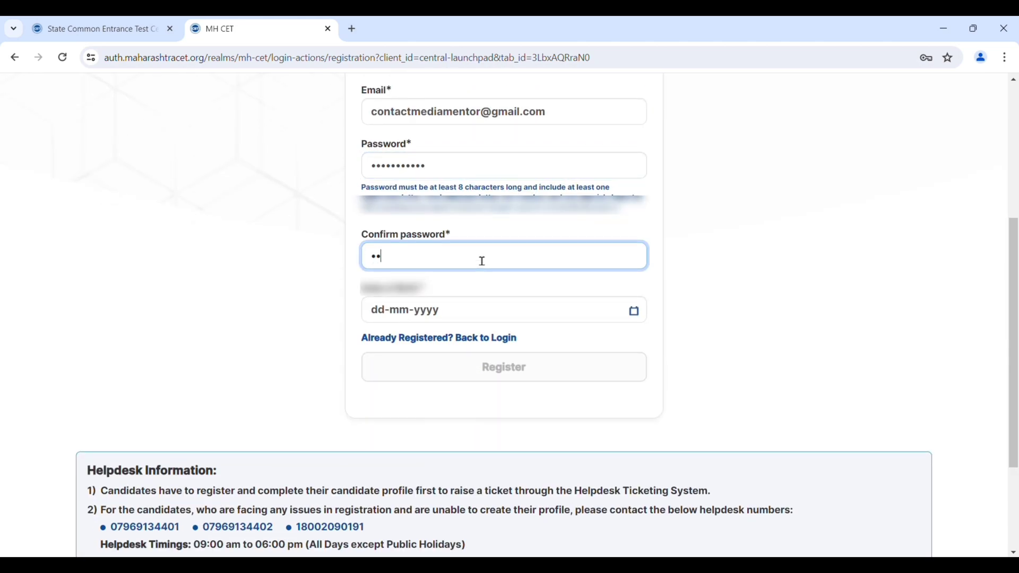
{"action": "type", "text": "•••"}
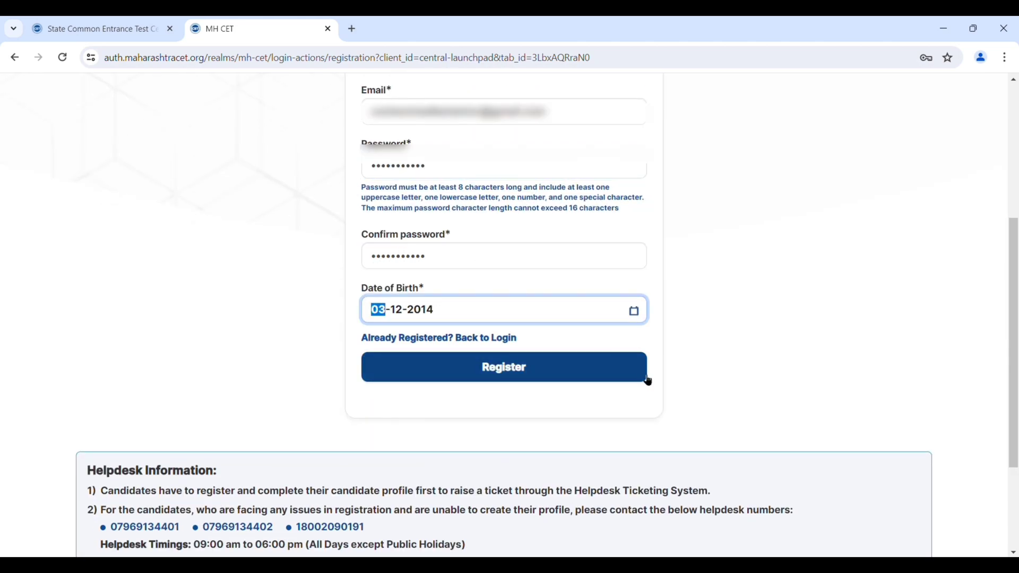
{"action": "left_click", "coordinate": [596, 380]}
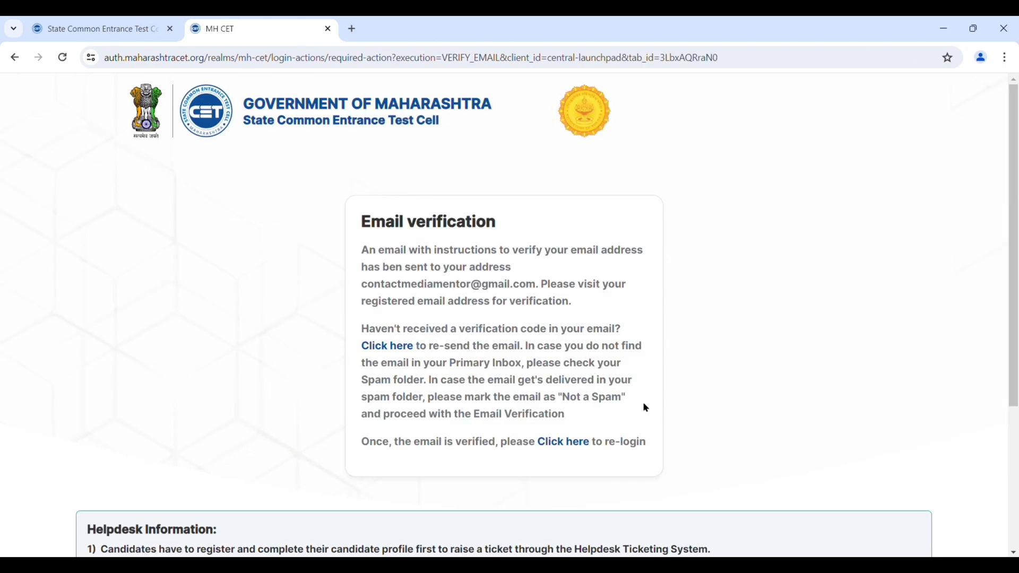
Go to the re-login page from the email verification notice and sign in with the account password.
{"action": "left_click", "coordinate": [584, 446]}
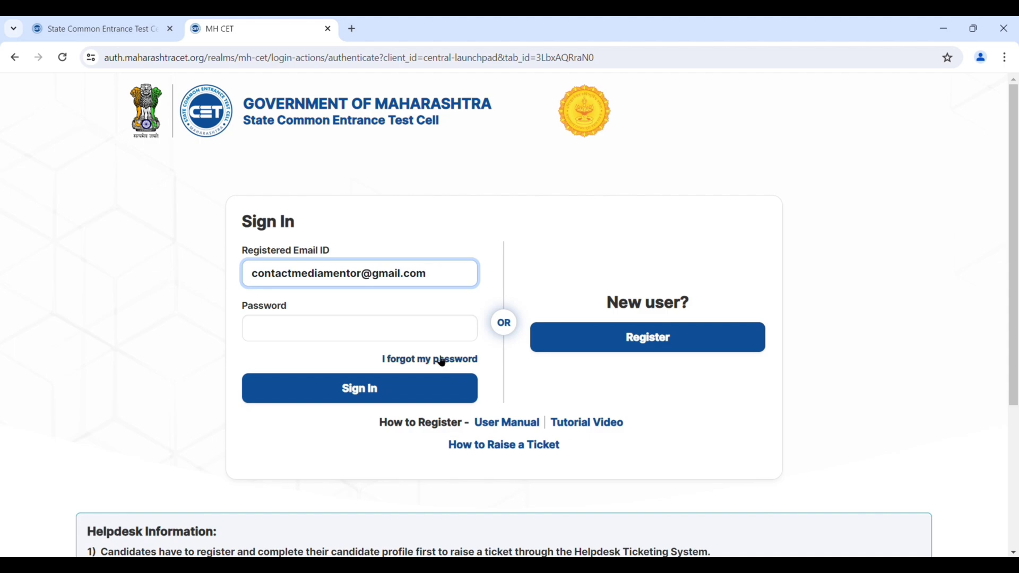
{"action": "left_click", "coordinate": [431, 332]}
{"action": "type", "text": "••••••"}
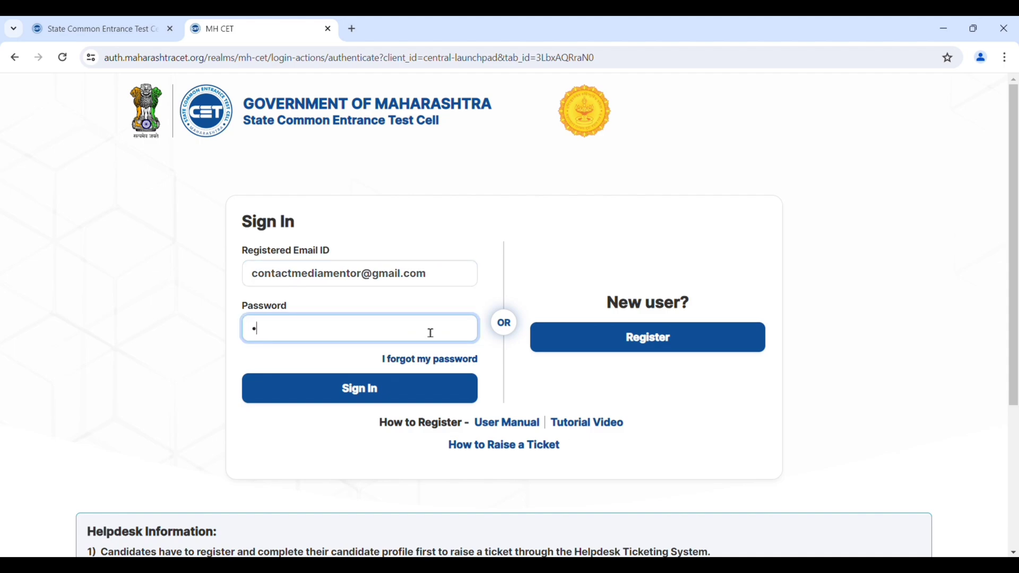
{"action": "type", "text": "•••••"}
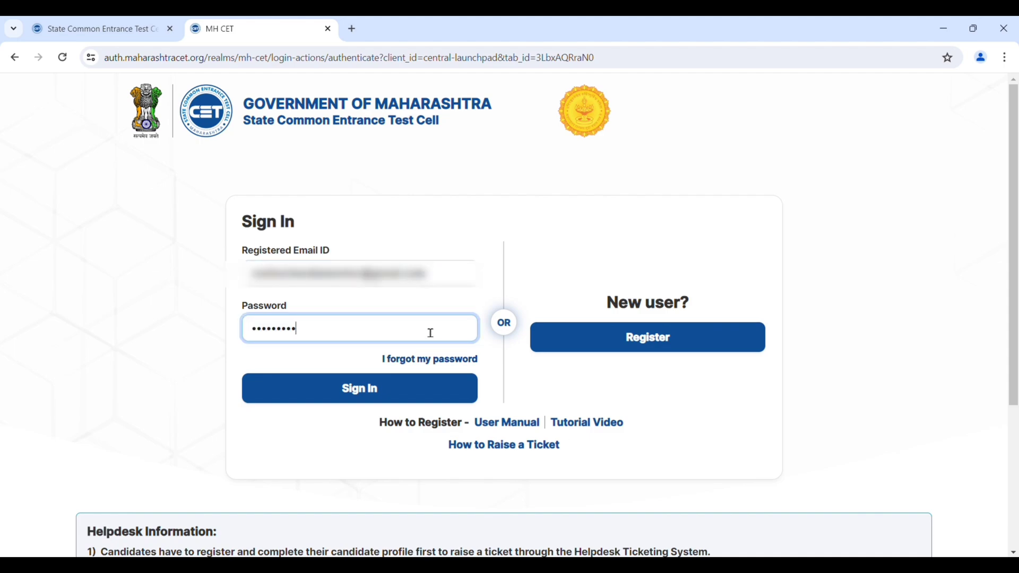
{"action": "key", "text": "Return"}
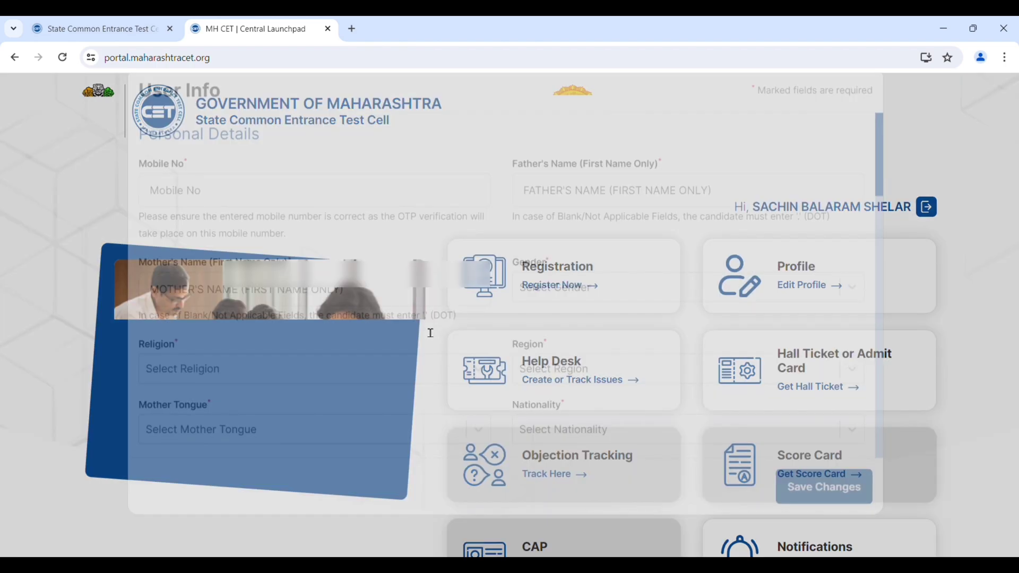
Enter the candidate's mobile number in the Personal Details section.
{"action": "scroll", "coordinate": [586, 275], "scroll_direction": "down", "scroll_amount": 5}
{"action": "scroll", "coordinate": [588, 278], "scroll_direction": "up", "scroll_amount": 6}
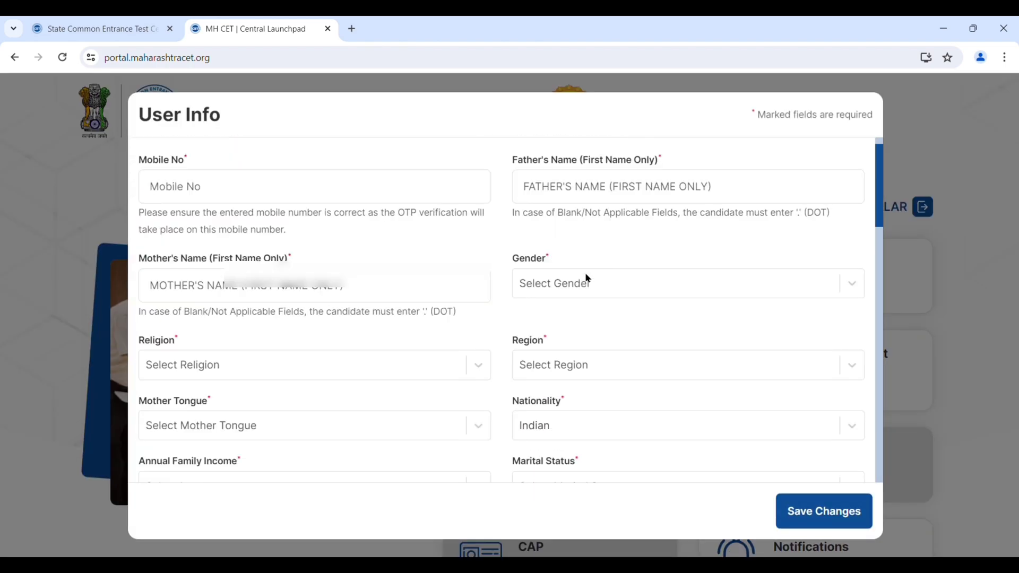
{"action": "left_click", "coordinate": [445, 231]}
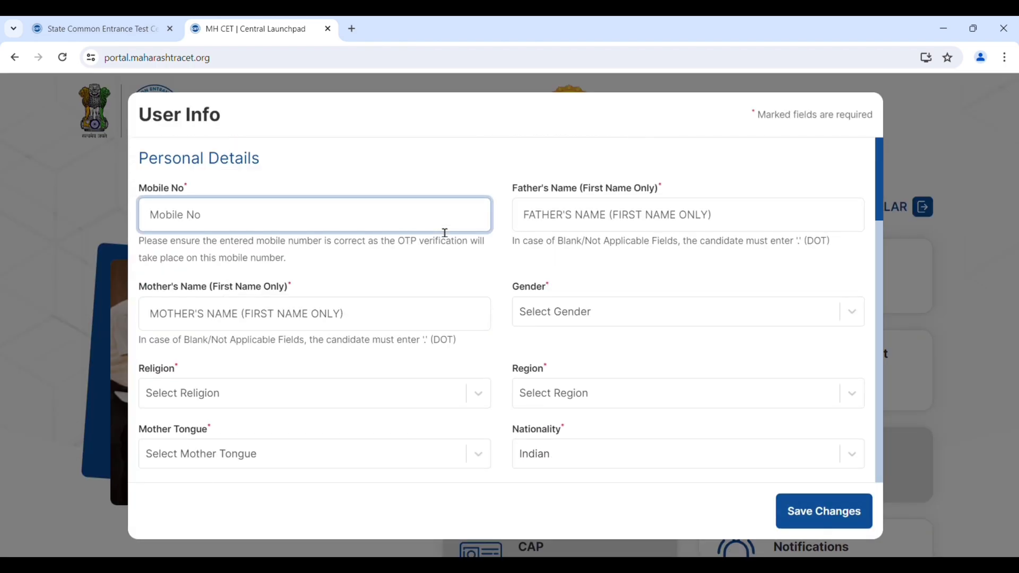
{"action": "type", "text": "91769??"}
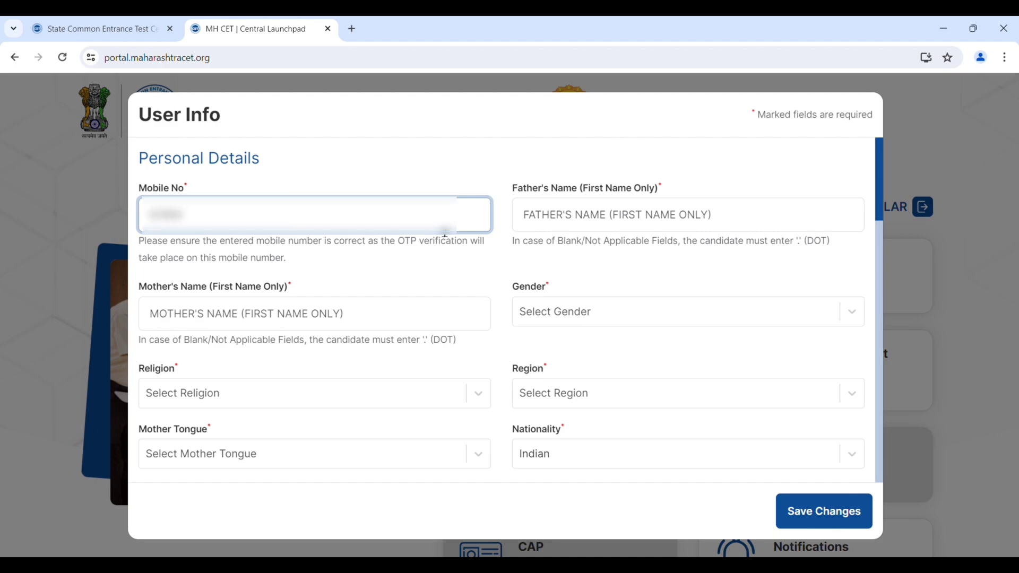
{"action": "type", "text": "???"}
{"action": "key", "text": "Tab"}
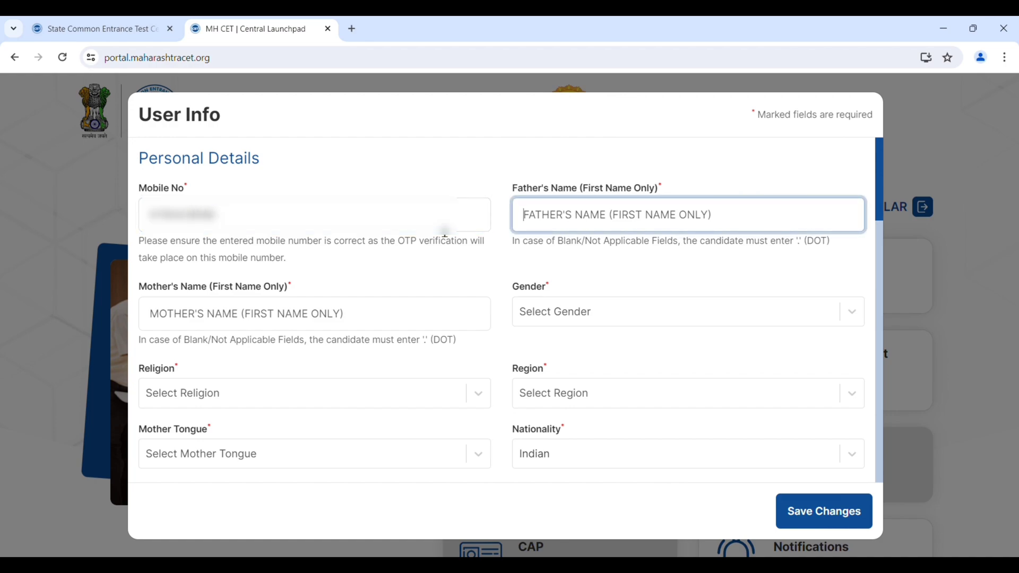
Enter the first names of the candidate's father and mother.
{"action": "type", "text": "BALA"}
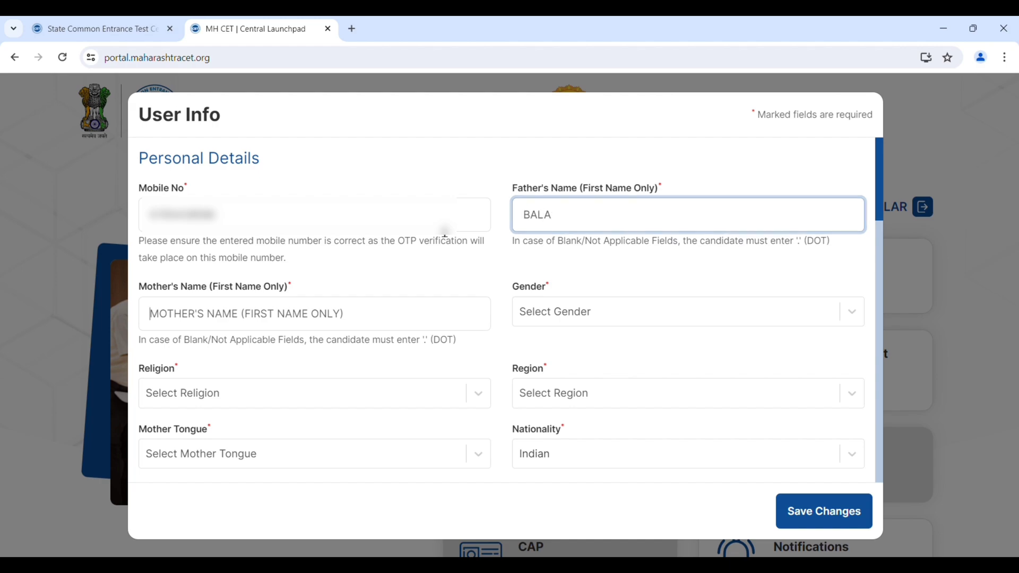
{"action": "key", "text": "Tab"}
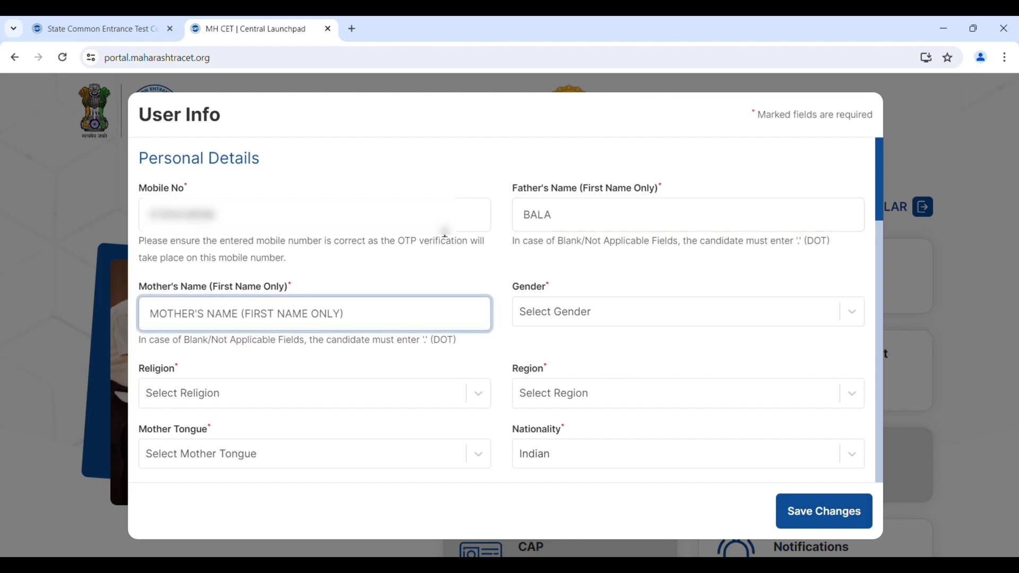
{"action": "type", "text": "AAI"}
{"action": "key", "text": "Tab"}
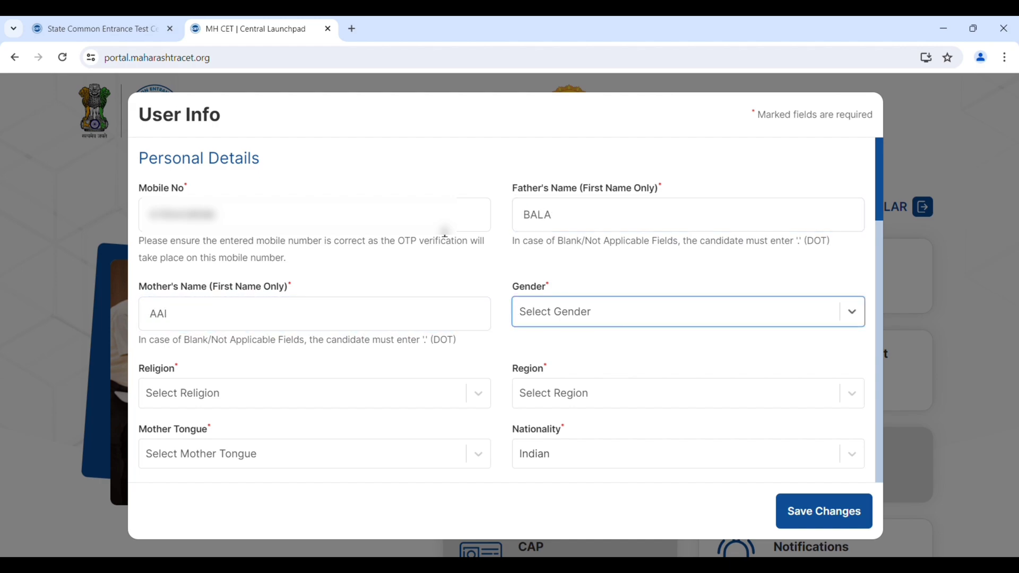
Set the candidate's gender to Male and religion to Hindu.
{"action": "type", "text": "m"}
{"action": "key", "text": "Return"}
{"action": "key", "text": "Tab"}
{"action": "type", "text": "hi"}
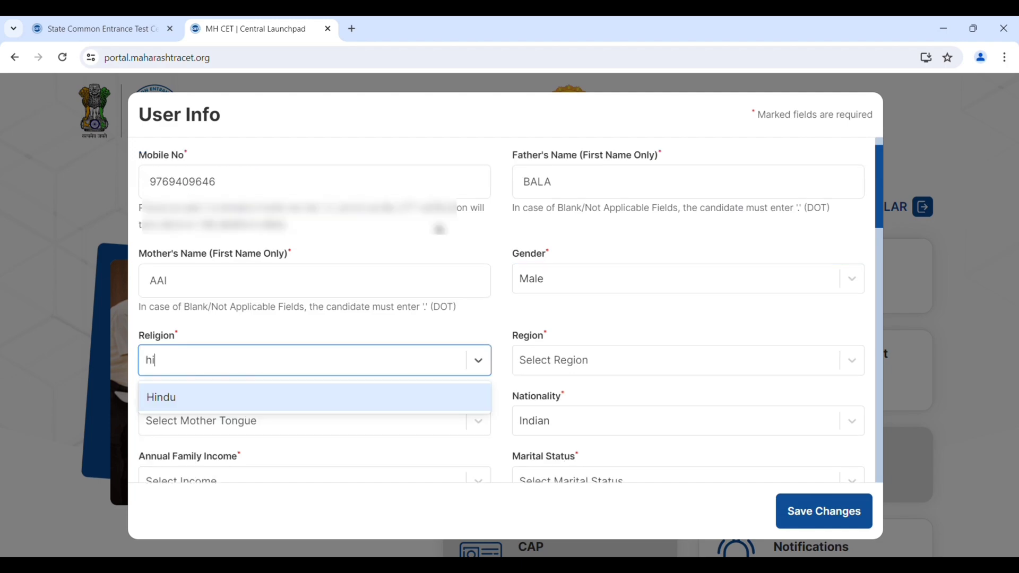
{"action": "key", "text": "Return"}
Set the candidate's region to Rural.
{"action": "key", "text": "Tab"}
{"action": "scroll", "coordinate": [644, 193], "scroll_direction": "down", "scroll_amount": 3}
{"action": "type", "text": "in"}
{"action": "key", "text": "BackSpace"}
{"action": "key", "text": "BackSpace"}
{"action": "key", "text": "Down"}
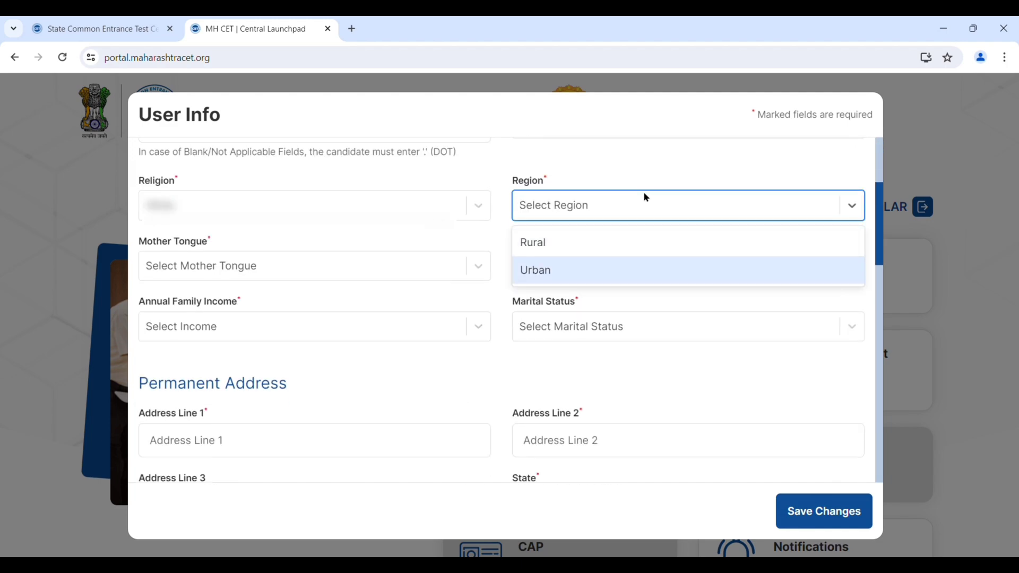
{"action": "key", "text": "Up"}
{"action": "key", "text": "Return"}
Set the candidate's mother tongue to Marathi.
{"action": "left_click", "coordinate": [478, 198]}
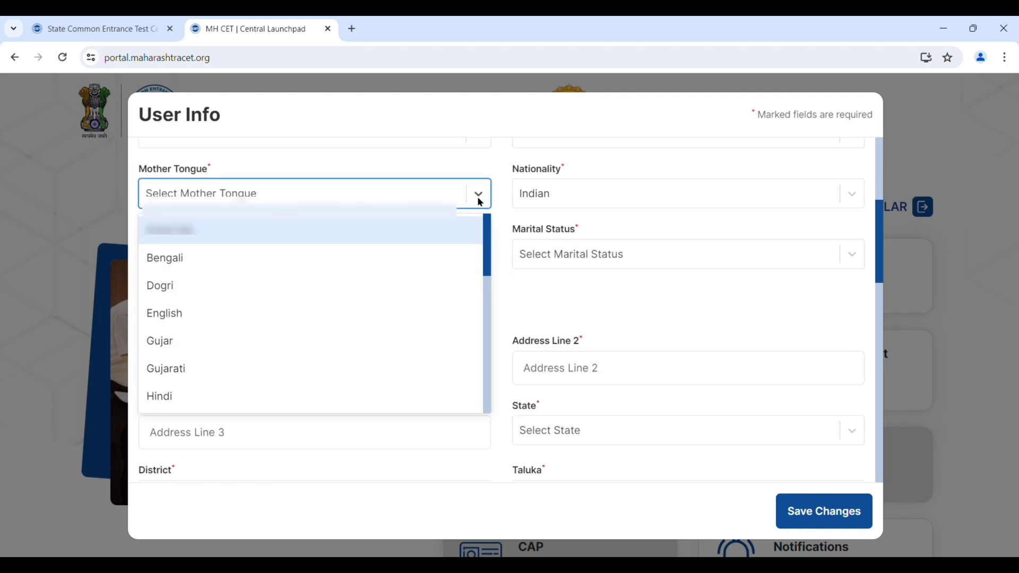
{"action": "scroll", "coordinate": [478, 198], "scroll_direction": "up", "scroll_amount": 1}
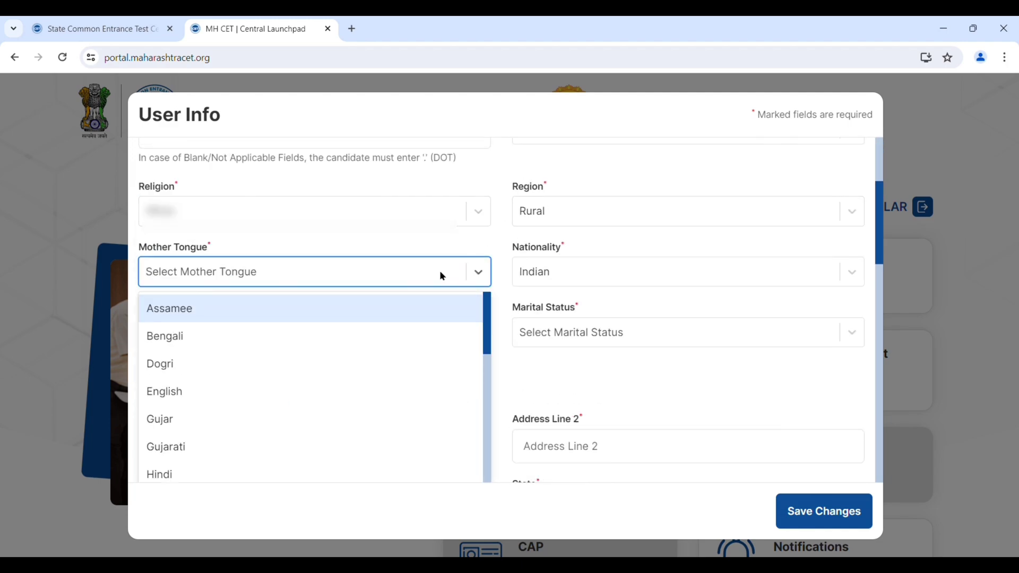
{"action": "type", "text": "mar"}
{"action": "key", "text": "Return"}
{"action": "key", "text": "Tab"}
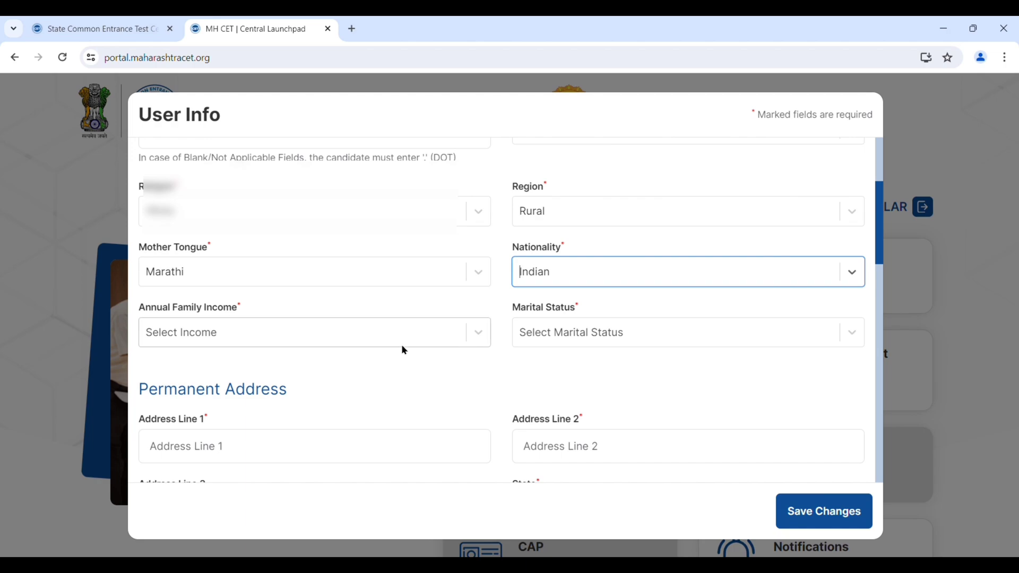
Set the annual family income to 2,00,001 -2,50,000 and the marital status to UnMarried.
{"action": "left_click", "coordinate": [402, 345]}
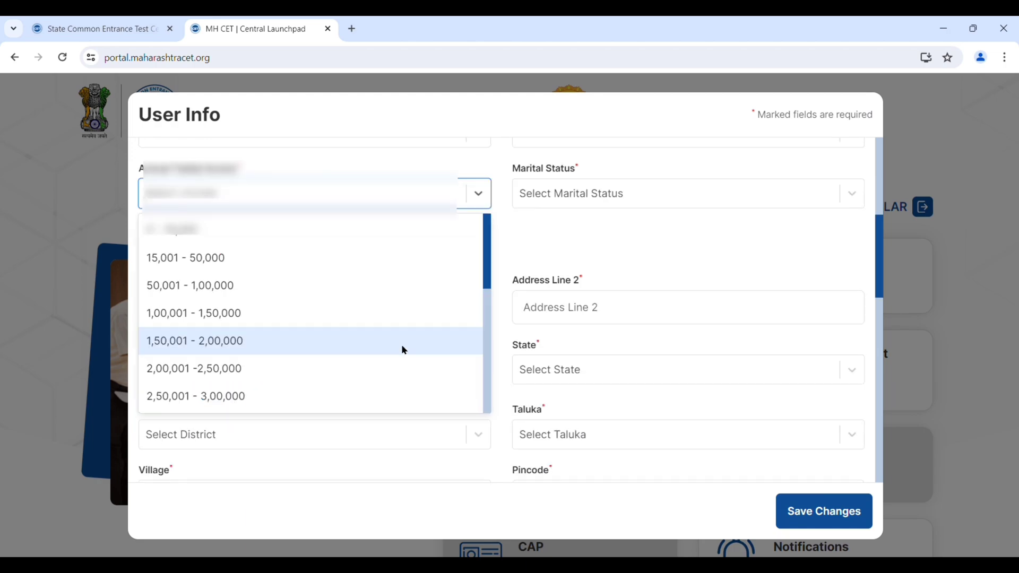
{"action": "left_click", "coordinate": [357, 375]}
{"action": "left_click", "coordinate": [622, 201]}
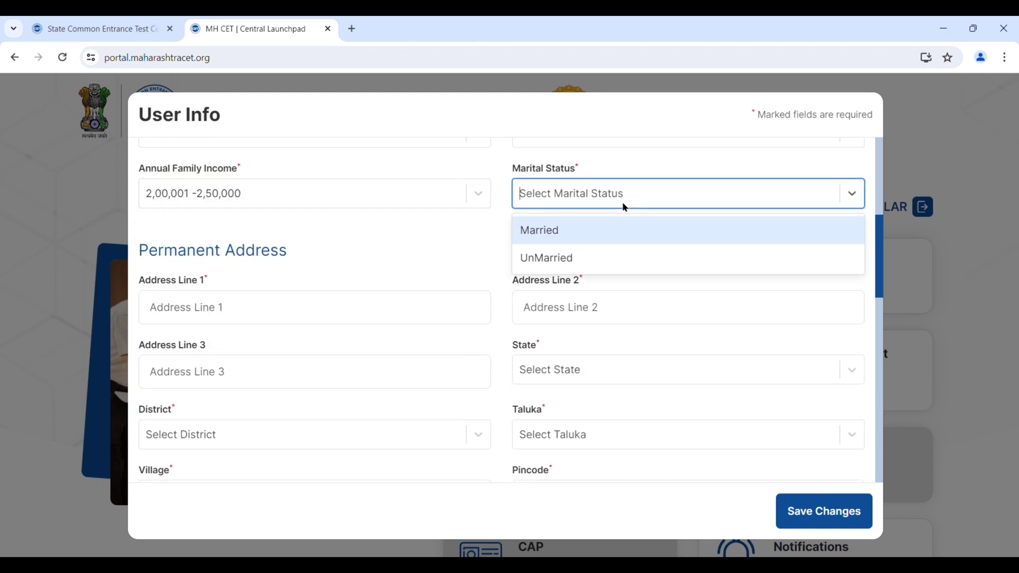
{"action": "left_click", "coordinate": [598, 270]}
Enter the candidate's city in Address Line 1 and Address Line 2 of the permanent address.
{"action": "scroll", "coordinate": [491, 268], "scroll_direction": "down", "scroll_amount": 1}
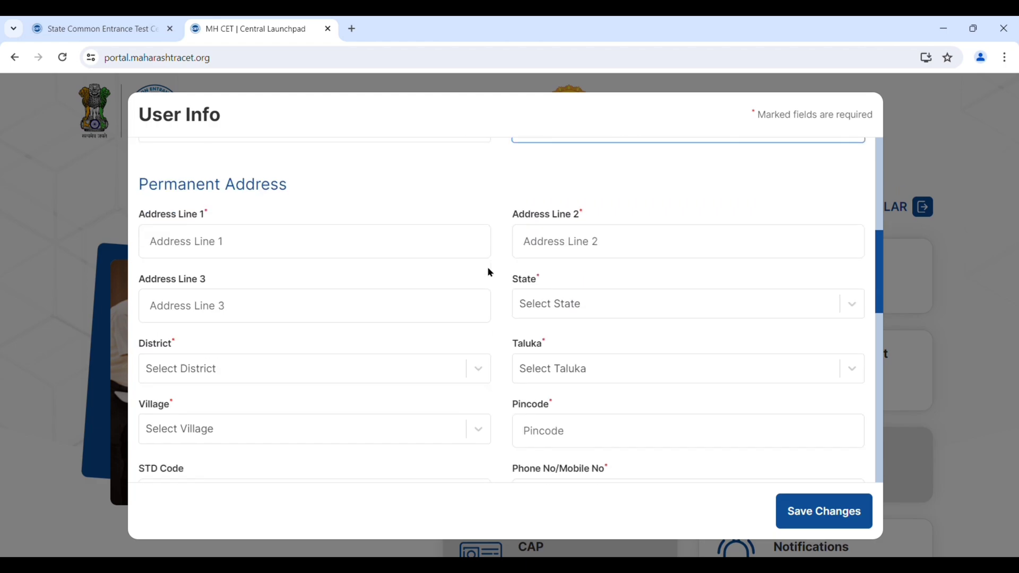
{"action": "left_click", "coordinate": [422, 258]}
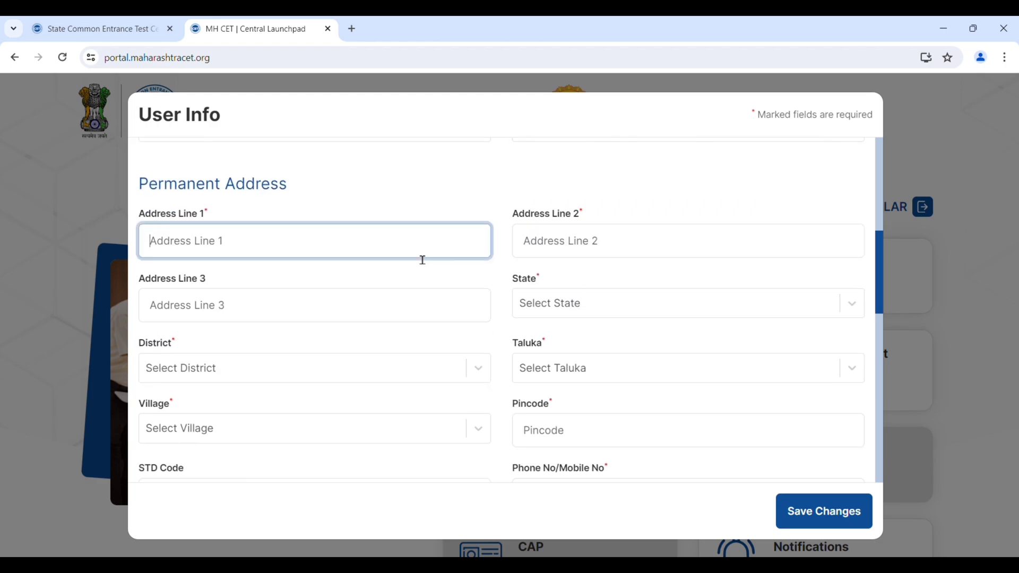
{"action": "type", "text": "Mumbai"}
{"action": "key", "text": "Tab"}
{"action": "type", "text": "Mumab"}
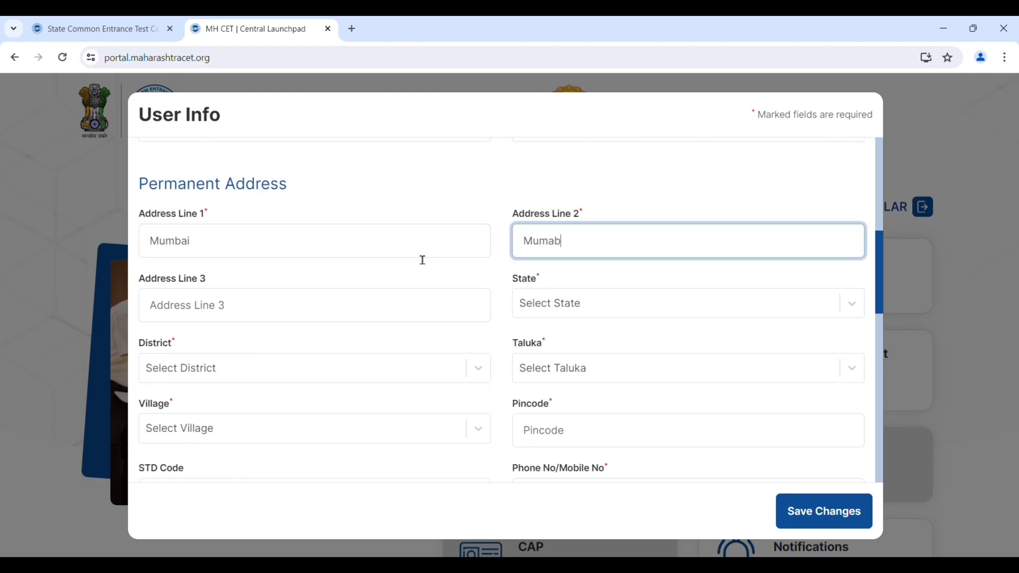
{"action": "key", "text": "BackSpace"}
{"action": "key", "text": "BackSpace"}
{"action": "type", "text": "bai"}
{"action": "key", "text": "Tab"}
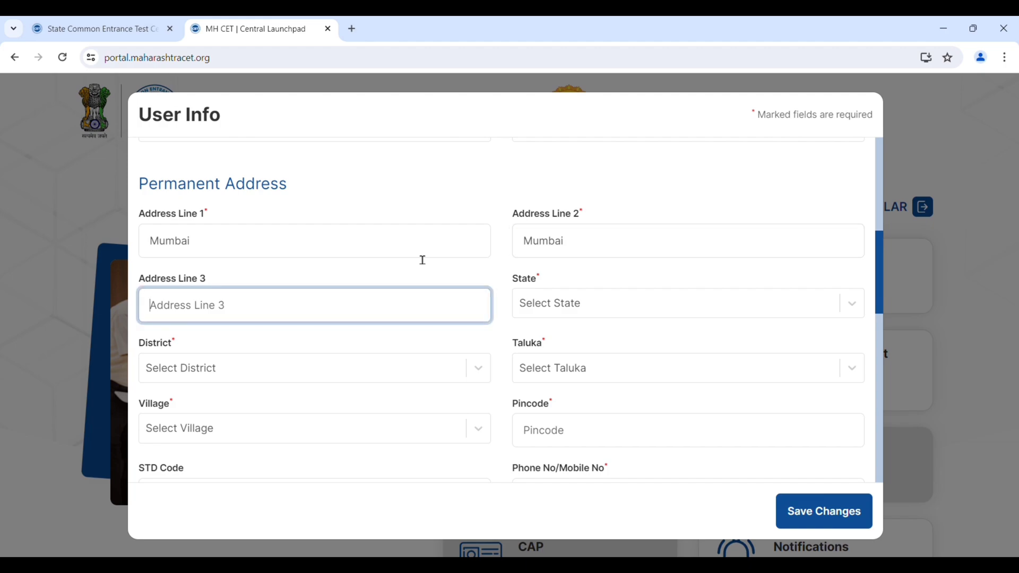
Leave Address Line 3 empty and set the permanent address's state to Maharashtra.
{"action": "key", "text": "Tab"}
{"action": "type", "text": "Ma"}
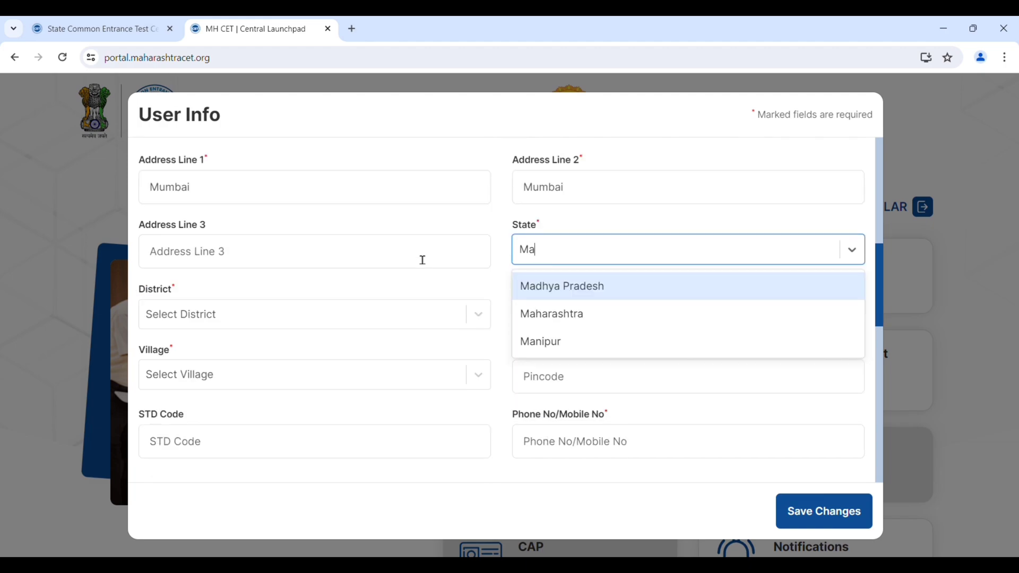
{"action": "left_click", "coordinate": [647, 312]}
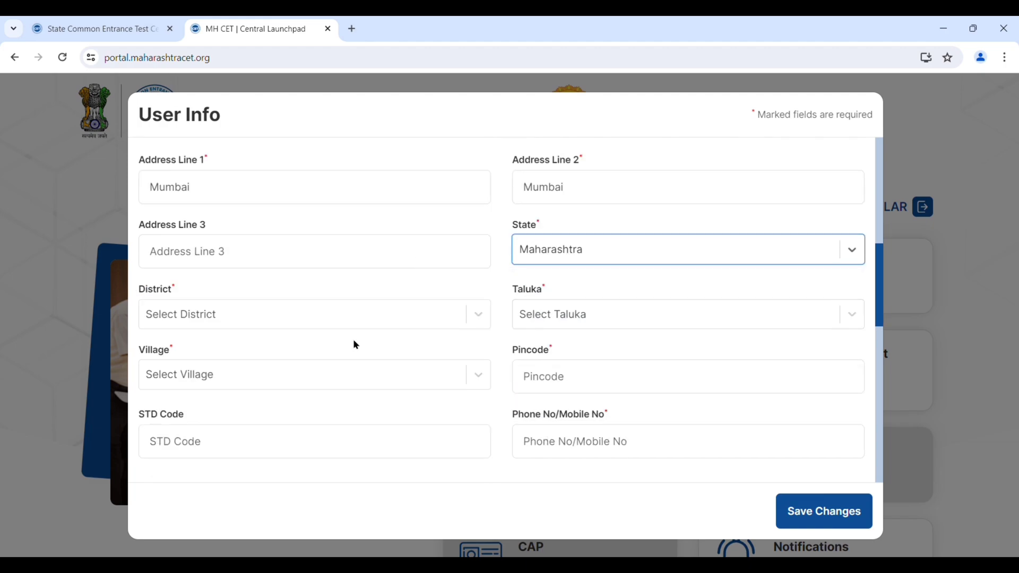
Complete the permanent address with the candidate's district, taluka, village, pincode and phone number.
{"action": "left_click", "coordinate": [359, 327]}
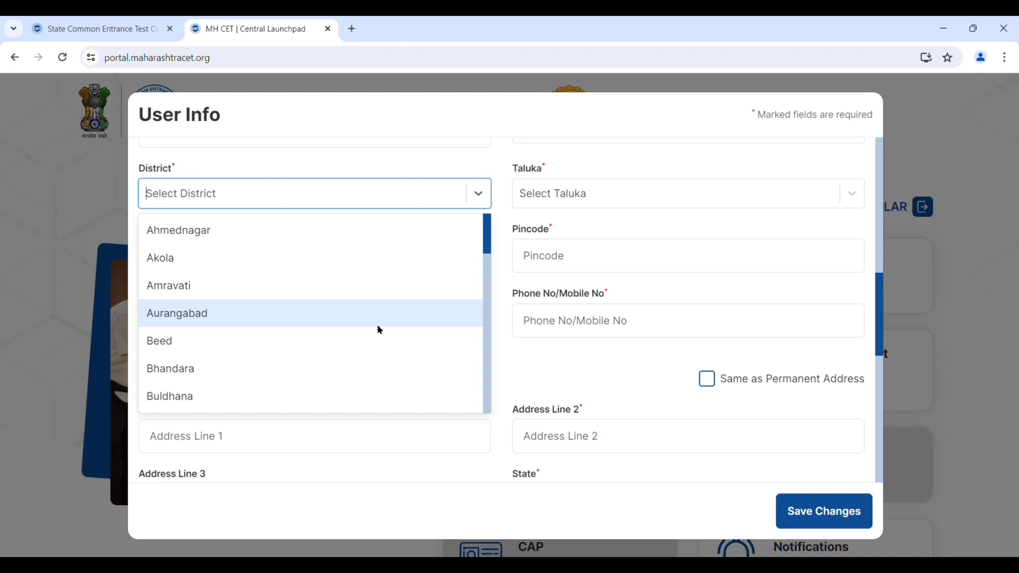
{"action": "left_click", "coordinate": [311, 254]}
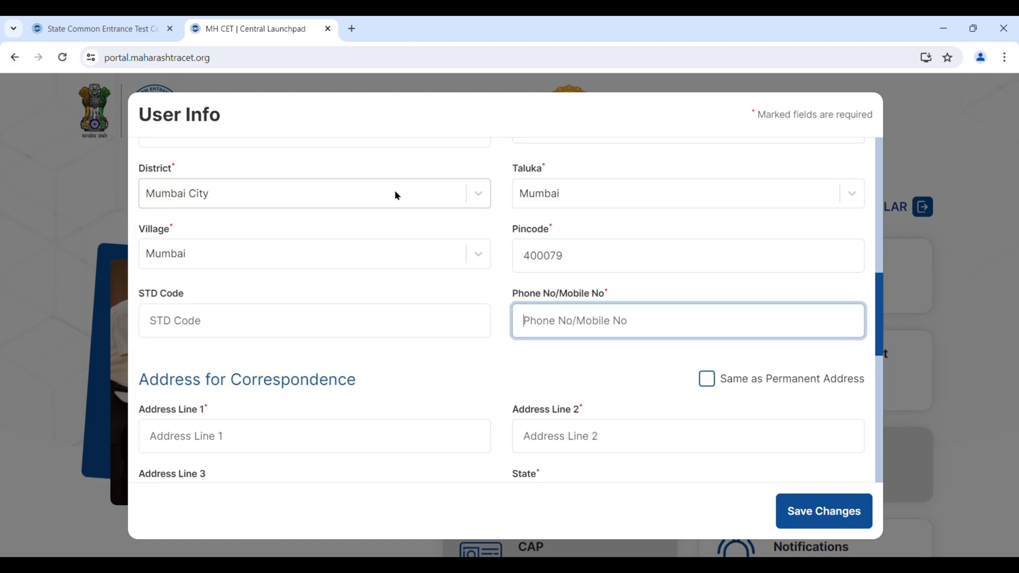
{"action": "type", "text": "9769408"}
Answer Yes to being domiciled in the State of Maharashtra under Others Details.
{"action": "scroll", "coordinate": [664, 272], "scroll_direction": "down", "scroll_amount": 5}
{"action": "left_click", "coordinate": [435, 258]}
{"action": "left_click", "coordinate": [456, 225]}
{"action": "left_click", "coordinate": [452, 287]}
{"action": "left_click", "coordinate": [483, 225]}
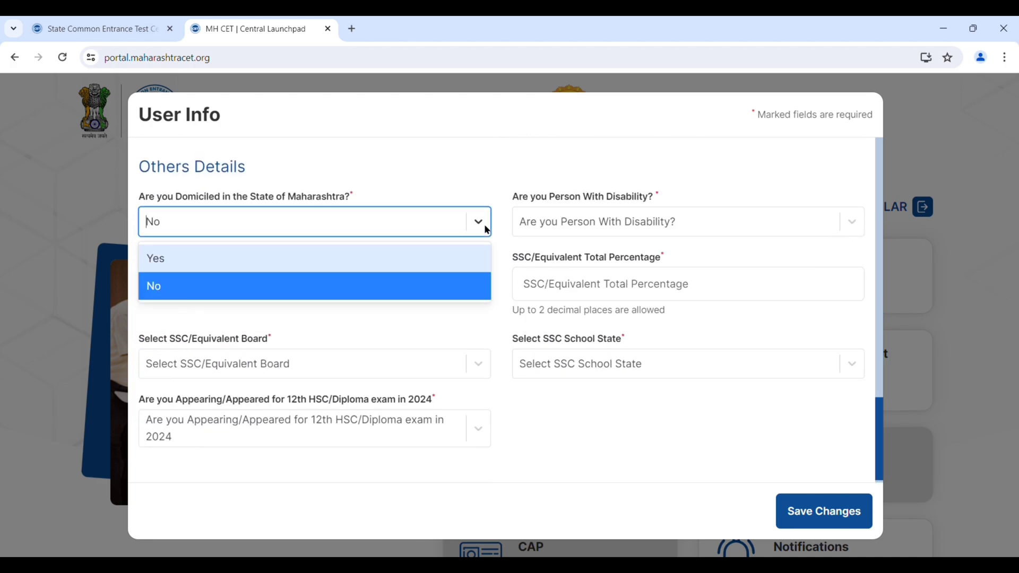
{"action": "left_click", "coordinate": [468, 259]}
Set Minority Details to No and answer No to being a person with disability.
{"action": "left_click", "coordinate": [656, 223]}
{"action": "left_click", "coordinate": [652, 290]}
{"action": "left_click", "coordinate": [435, 288]}
{"action": "left_click", "coordinate": [436, 346]}
Set the SSC/Equivalent passing year to 2019 and the total percentage to 85.
{"action": "left_click", "coordinate": [611, 280]}
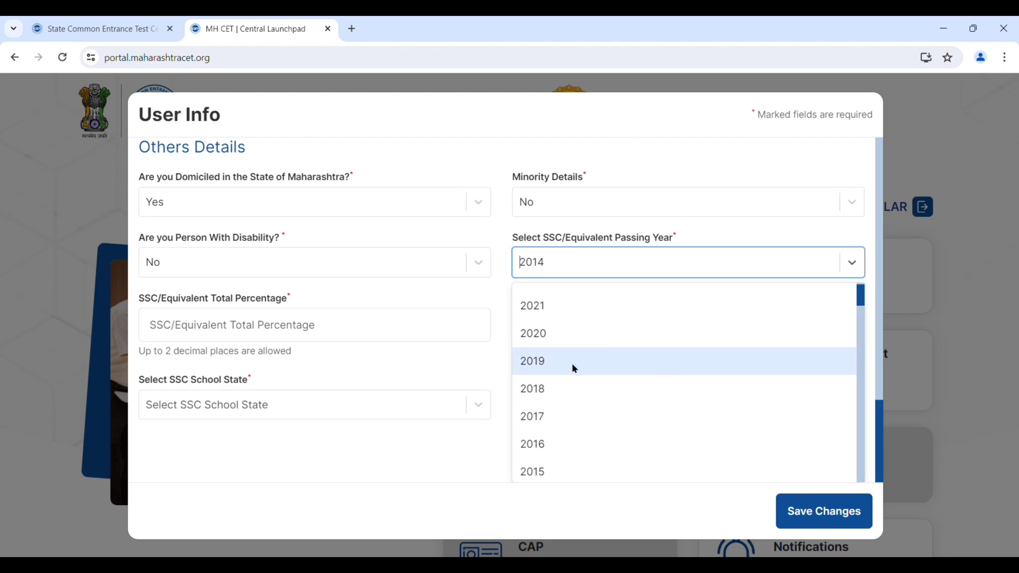
{"action": "left_click", "coordinate": [572, 363]}
{"action": "left_click", "coordinate": [367, 343]}
{"action": "type", "text": "85"}
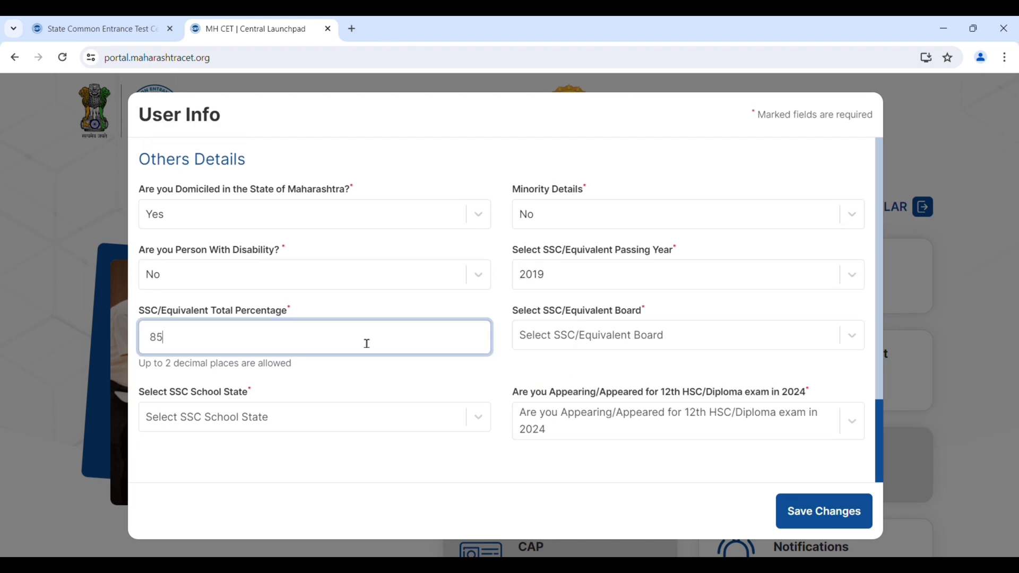
Set the SSC/Equivalent board to Maharashtra State Board of Secondary and Higher Secondary Education and the SSC school state to Maharashtra.
{"action": "left_click", "coordinate": [646, 335]}
{"action": "left_click", "coordinate": [644, 298]}
{"action": "left_click", "coordinate": [326, 416]}
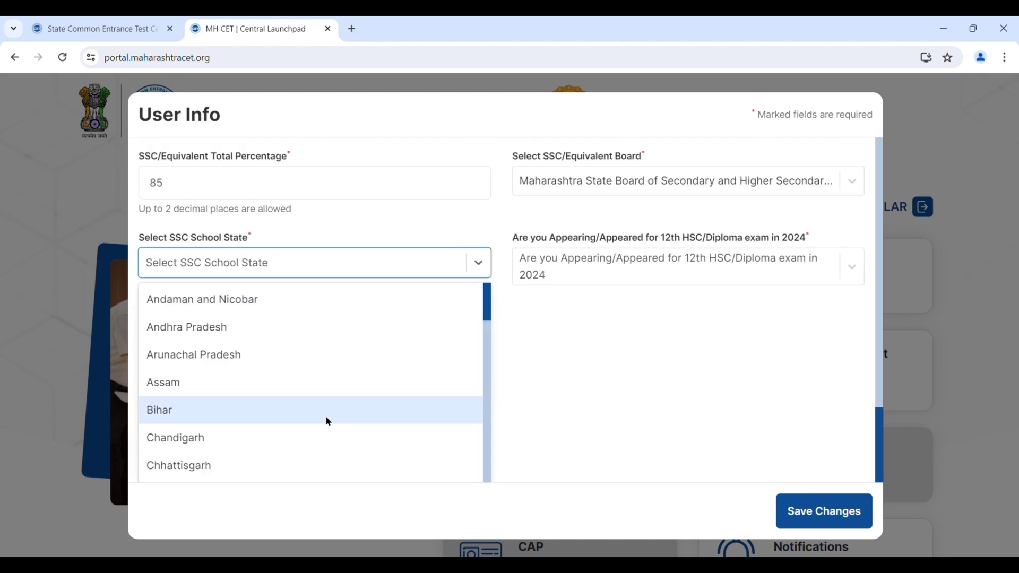
{"action": "type", "text": "m"}
{"action": "left_click", "coordinate": [302, 383]}
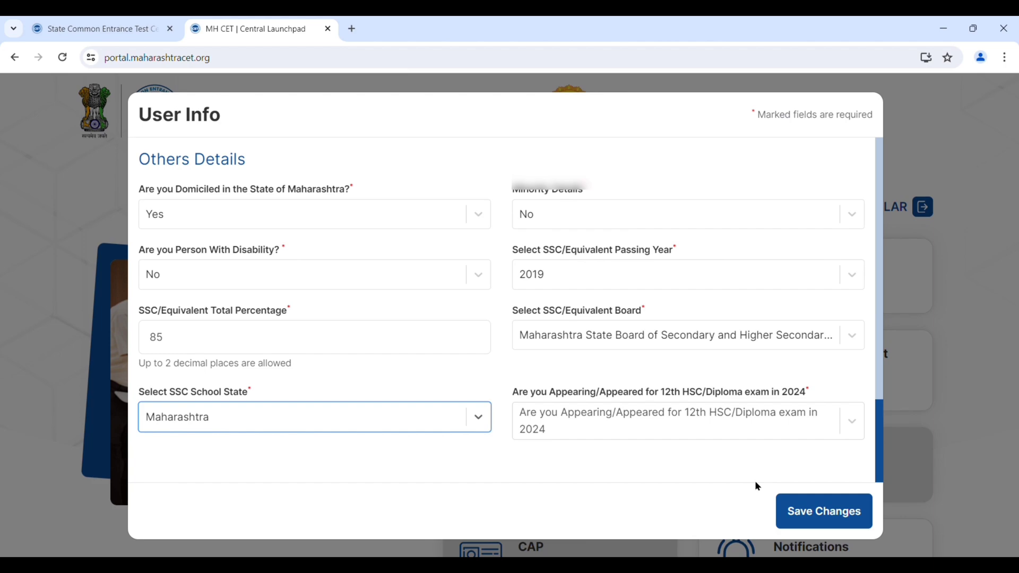
Answer No to appearing for the 12th HSC/Diploma exam in 2024 and set the HSC/Diploma passing year to 2021.
{"action": "left_click", "coordinate": [658, 420]}
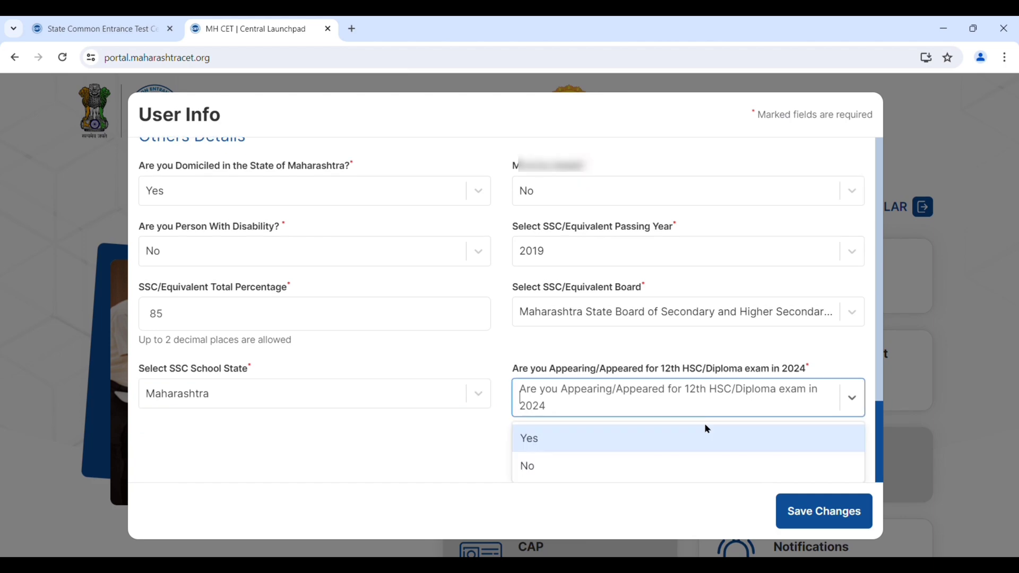
{"action": "left_click", "coordinate": [676, 468]}
{"action": "scroll", "coordinate": [676, 468], "scroll_direction": "down", "scroll_amount": 3}
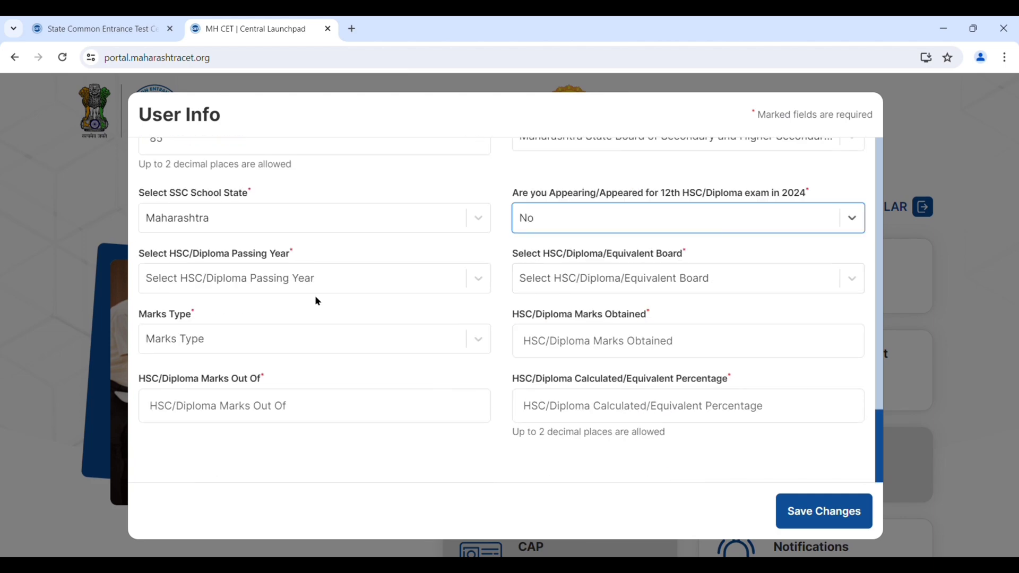
{"action": "left_click", "coordinate": [384, 287]}
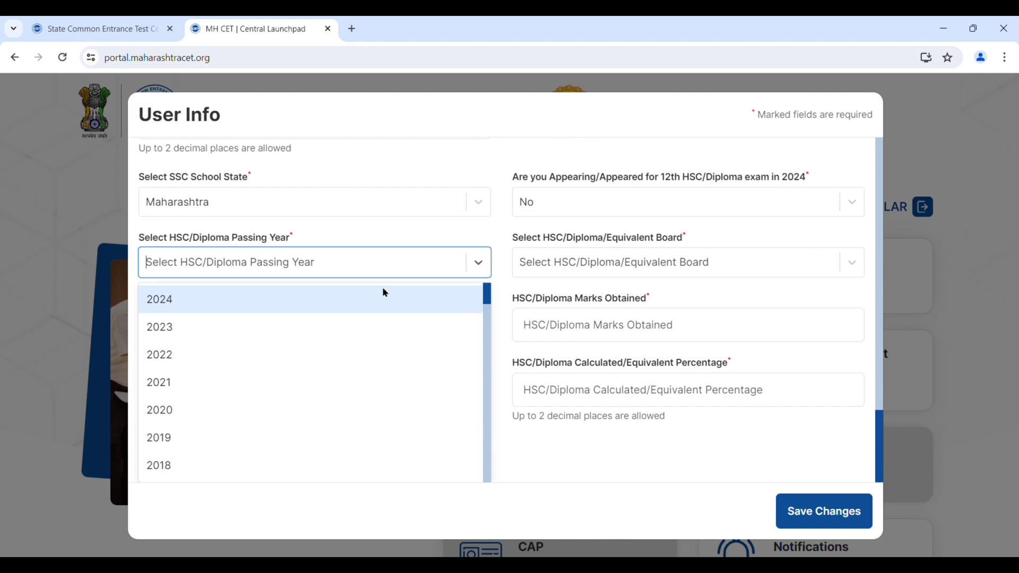
{"action": "left_click", "coordinate": [335, 384]}
Set the HSC/Diploma board to Maharashtra State Board of Secondary and Higher Secondary Education, Pune, and the marks type to Percentage.
{"action": "left_click", "coordinate": [667, 273]}
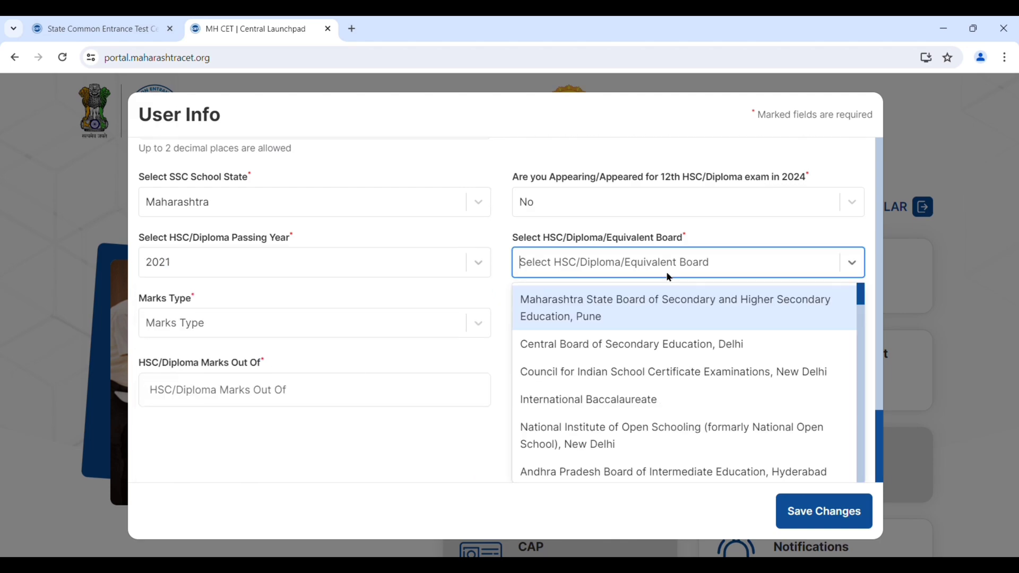
{"action": "left_click", "coordinate": [645, 322]}
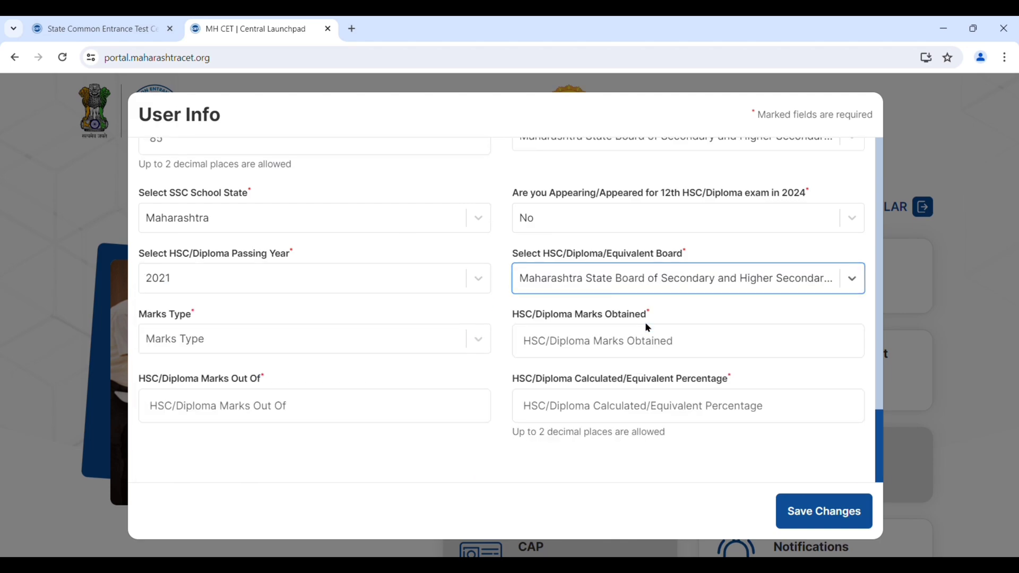
{"action": "left_click", "coordinate": [445, 342]}
{"action": "left_click", "coordinate": [423, 377]}
Enter HSC/Diploma marks obtained of 600 out of 700 and save the User Info changes.
{"action": "left_click", "coordinate": [600, 366]}
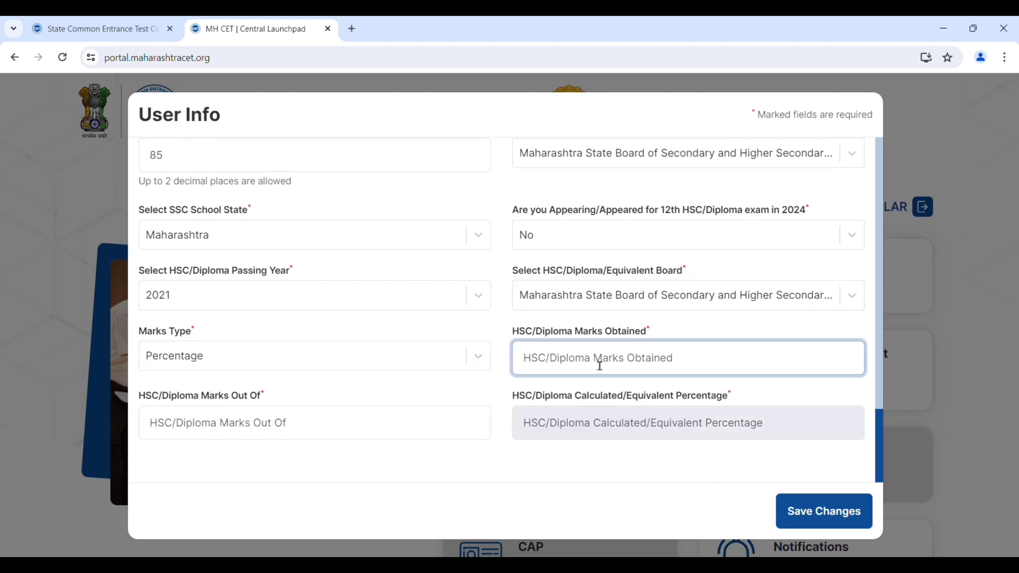
{"action": "type", "text": "600"}
{"action": "key", "text": "Tab"}
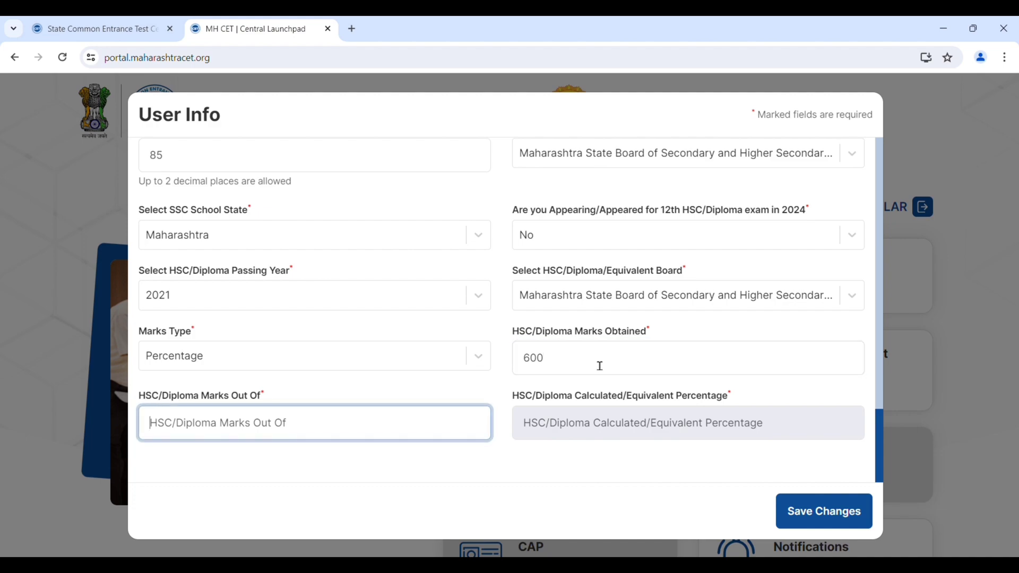
{"action": "type", "text": "700"}
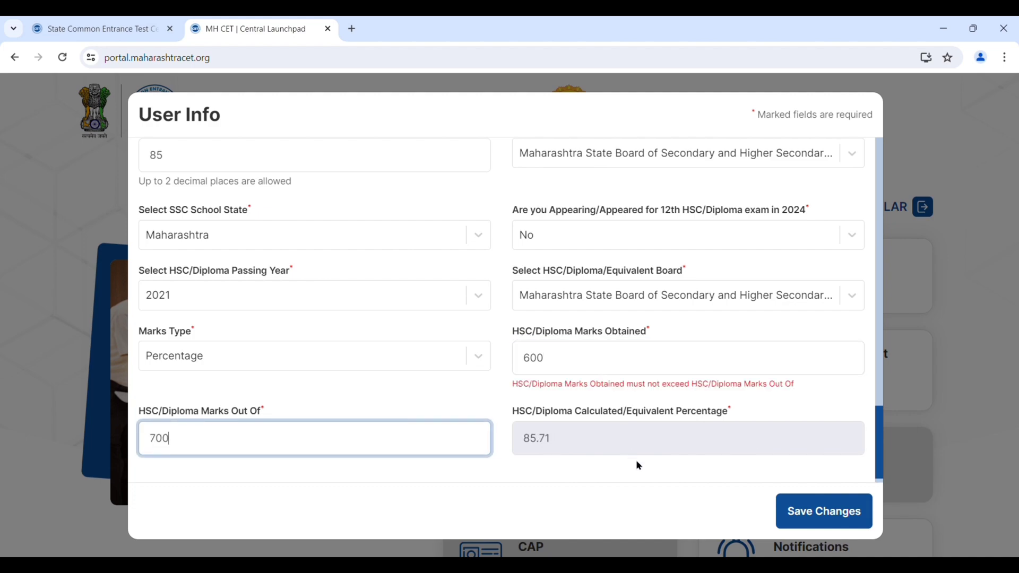
{"action": "left_click", "coordinate": [639, 466]}
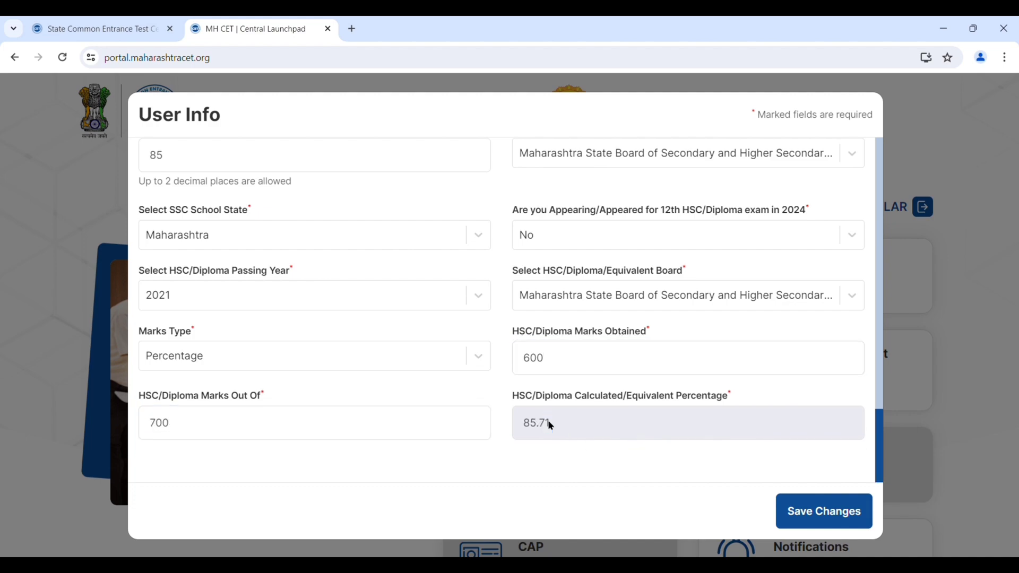
{"action": "left_click", "coordinate": [824, 513]}
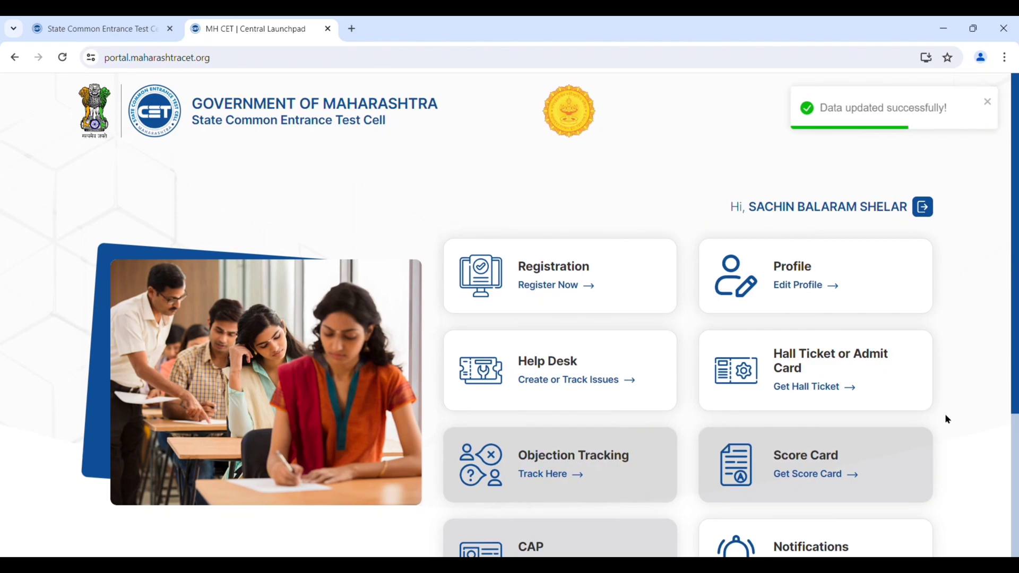
Open the registration for MAH-B.BCA/BBA/BMS/BBM CET 2024 from the undergraduate Technical Education exams.
{"action": "scroll", "coordinate": [947, 417], "scroll_direction": "down", "scroll_amount": 2}
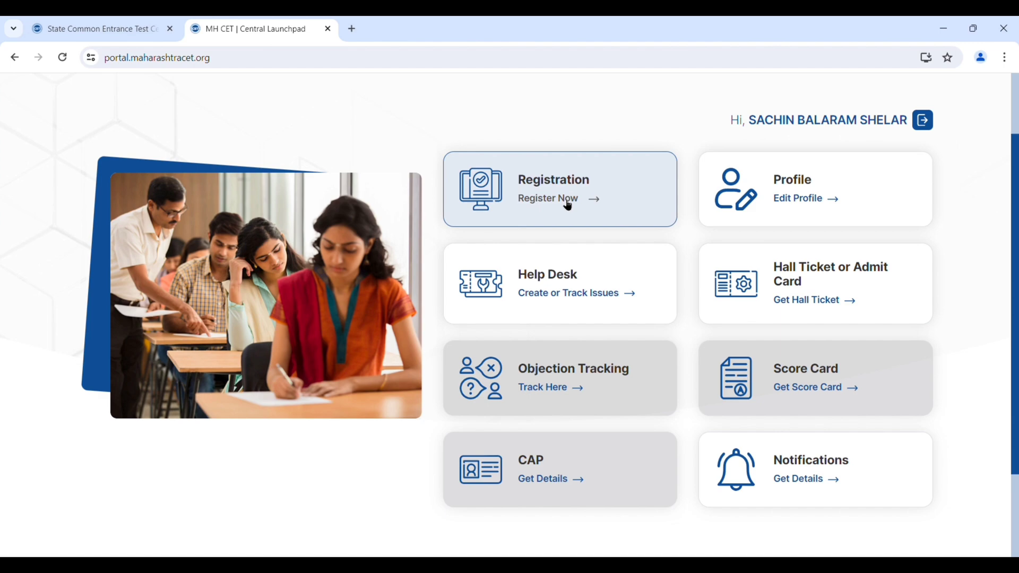
{"action": "left_click", "coordinate": [598, 187]}
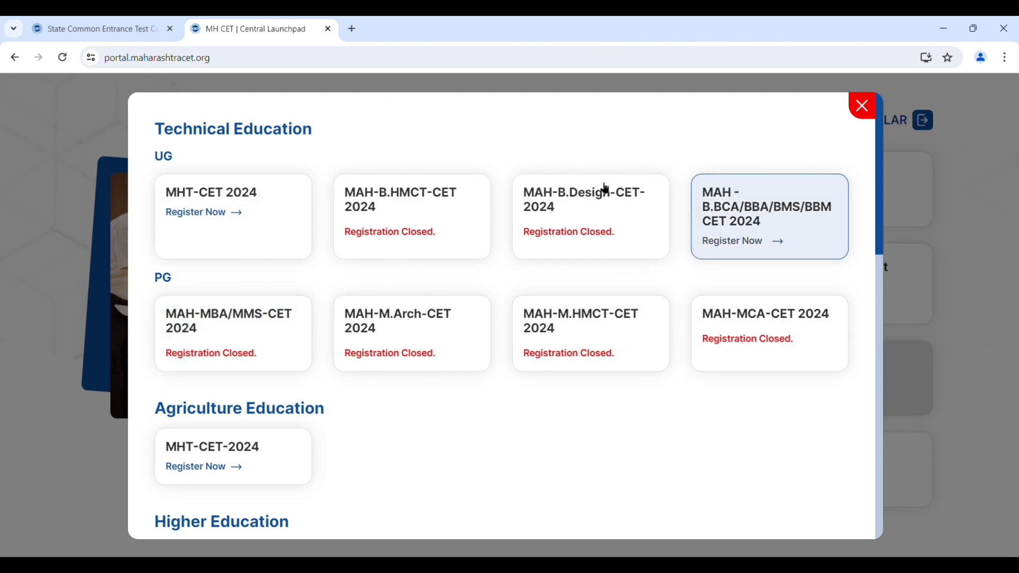
{"action": "scroll", "coordinate": [363, 442], "scroll_direction": "down", "scroll_amount": 6}
{"action": "scroll", "coordinate": [362, 442], "scroll_direction": "up", "scroll_amount": 1}
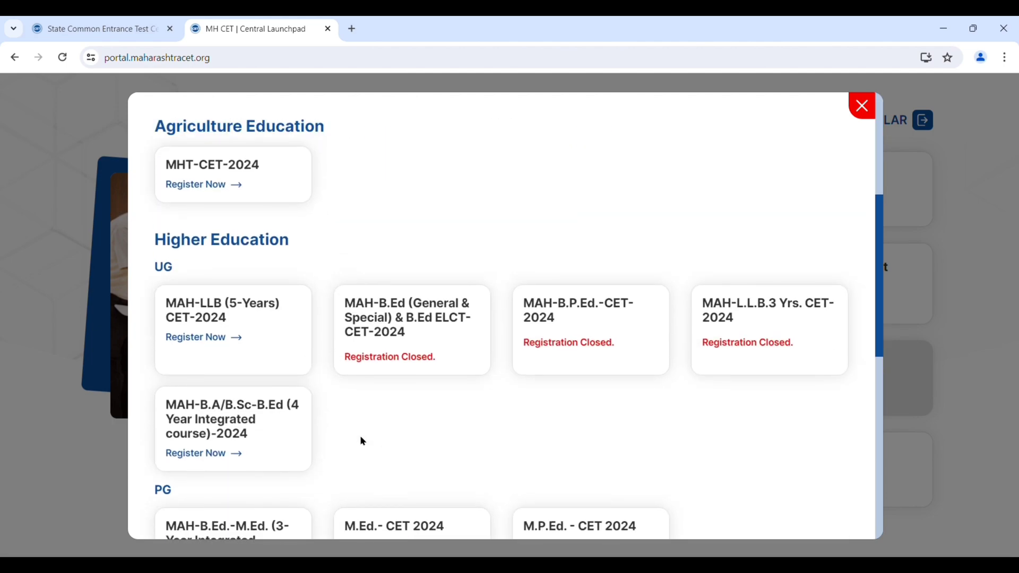
{"action": "scroll", "coordinate": [363, 442], "scroll_direction": "down", "scroll_amount": 5}
{"action": "scroll", "coordinate": [364, 442], "scroll_direction": "down", "scroll_amount": 4}
{"action": "scroll", "coordinate": [364, 442], "scroll_direction": "up", "scroll_amount": 12}
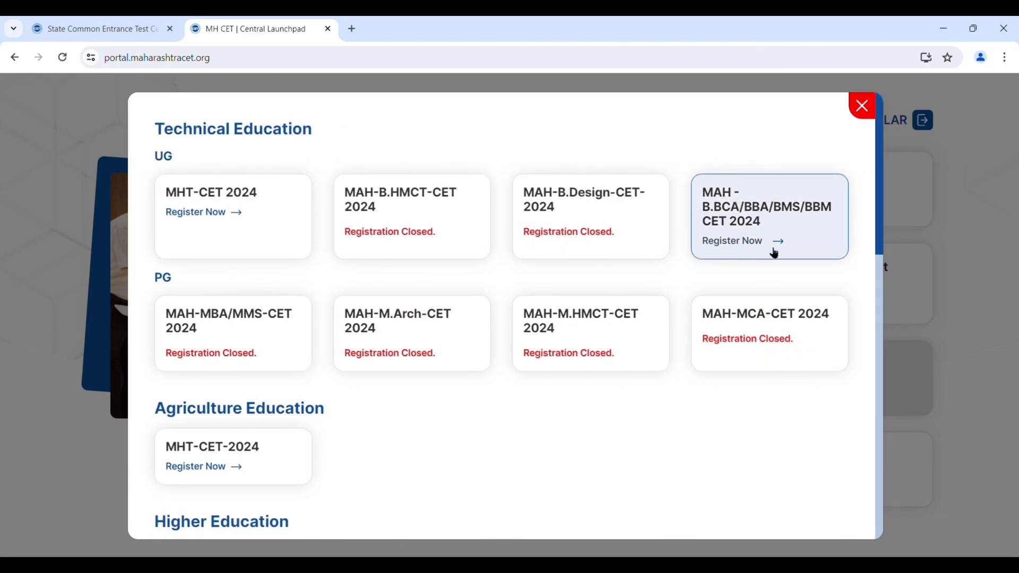
{"action": "left_click", "coordinate": [750, 246]}
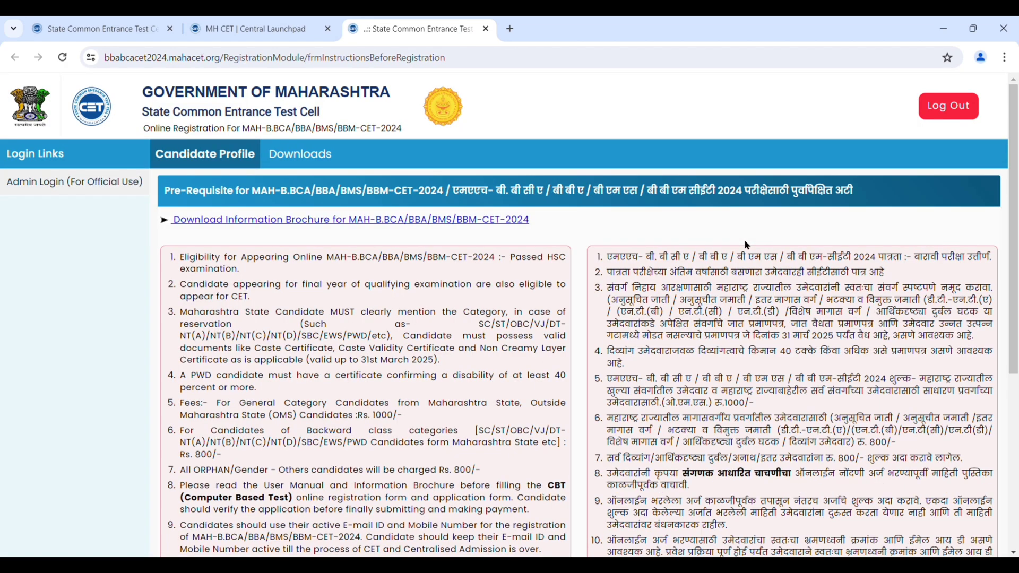
Confirm having read the information brochure and instructions for MAH-B.BCA/BBA/BMS/BBM-CET-2024, and accept and proceed.
{"action": "scroll", "coordinate": [467, 298], "scroll_direction": "down", "scroll_amount": 5}
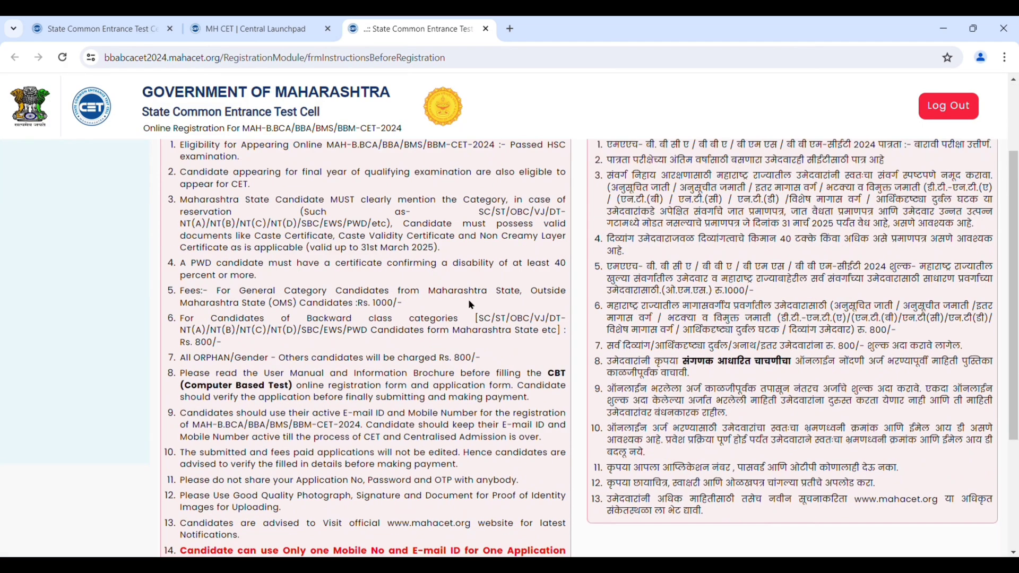
{"action": "left_click", "coordinate": [166, 433]}
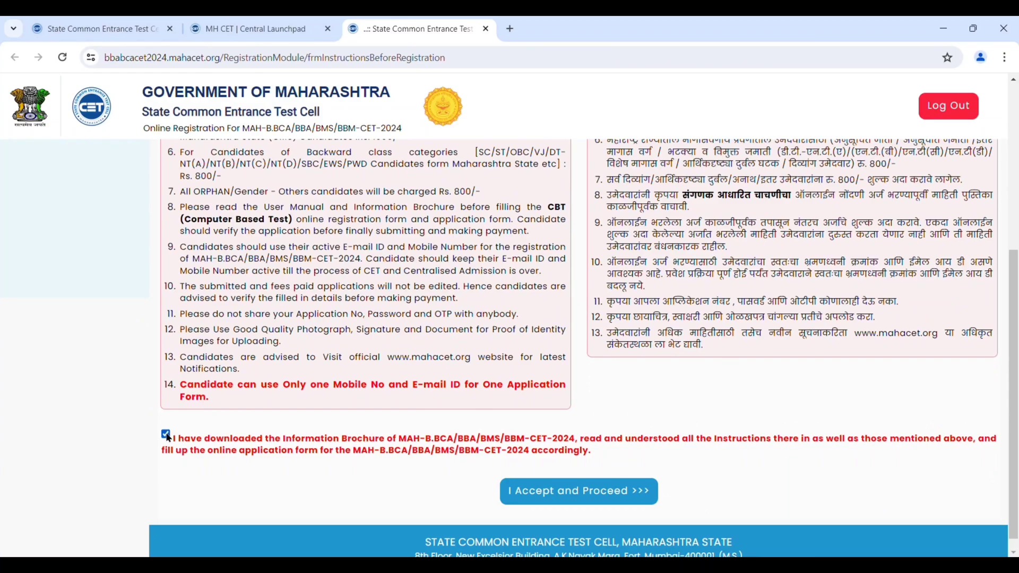
{"action": "left_click", "coordinate": [594, 502]}
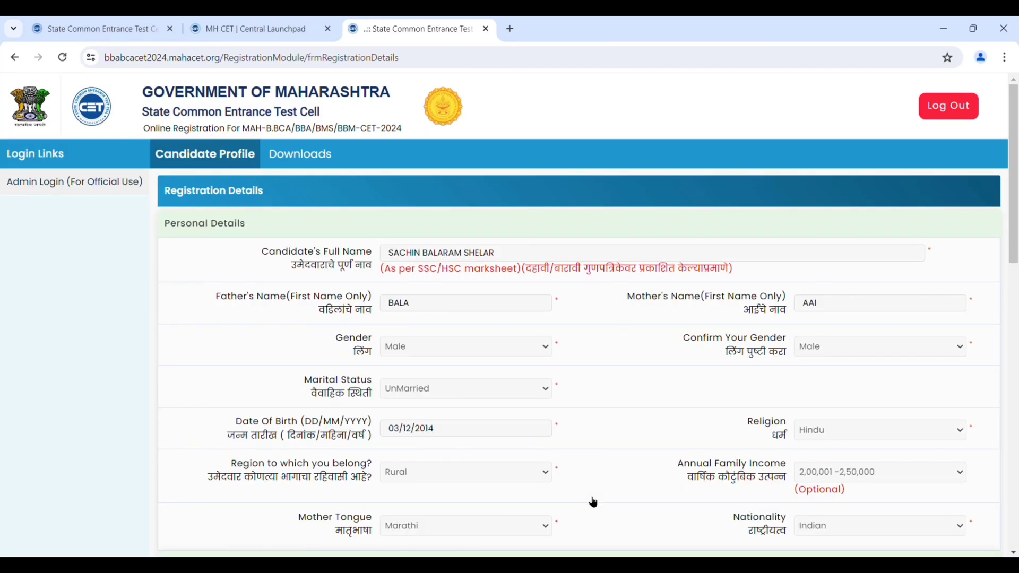
Review the prefilled registration details, enter the displayed security pin, and save and proceed.
{"action": "scroll", "coordinate": [594, 501], "scroll_direction": "down", "scroll_amount": 6}
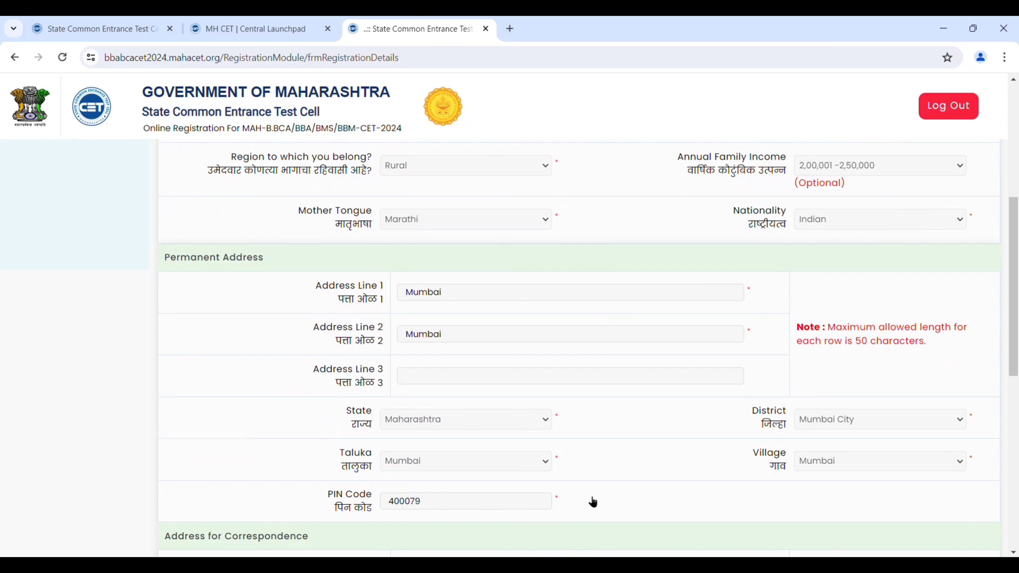
{"action": "scroll", "coordinate": [594, 501], "scroll_direction": "up", "scroll_amount": 6}
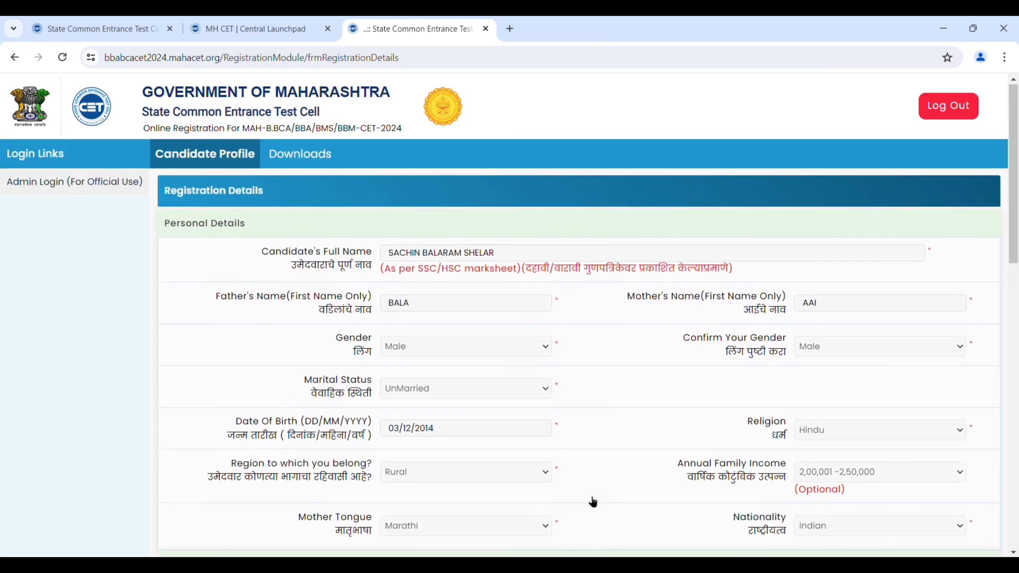
{"action": "scroll", "coordinate": [654, 398], "scroll_direction": "down", "scroll_amount": 6}
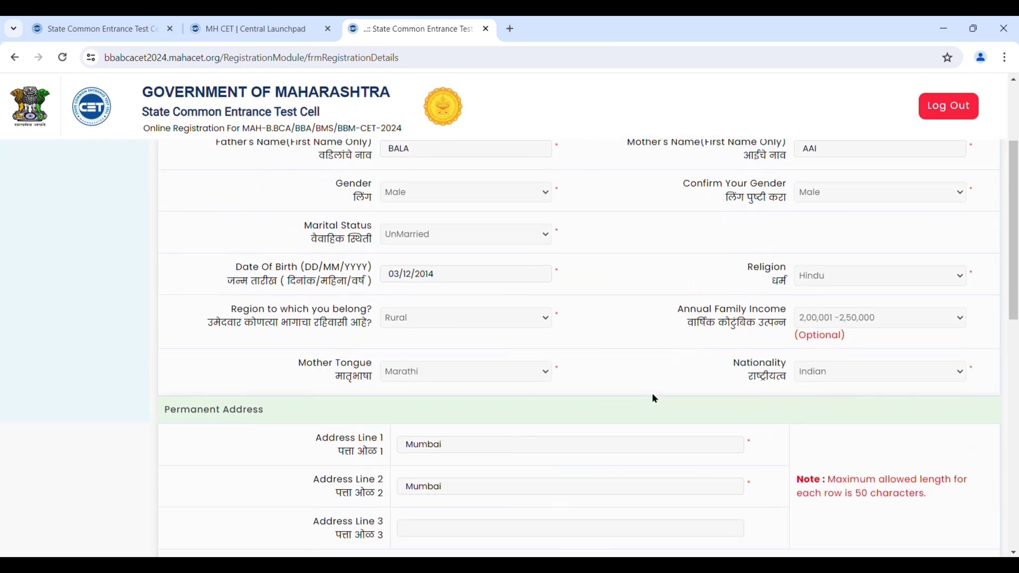
{"action": "scroll", "coordinate": [655, 398], "scroll_direction": "down", "scroll_amount": 7}
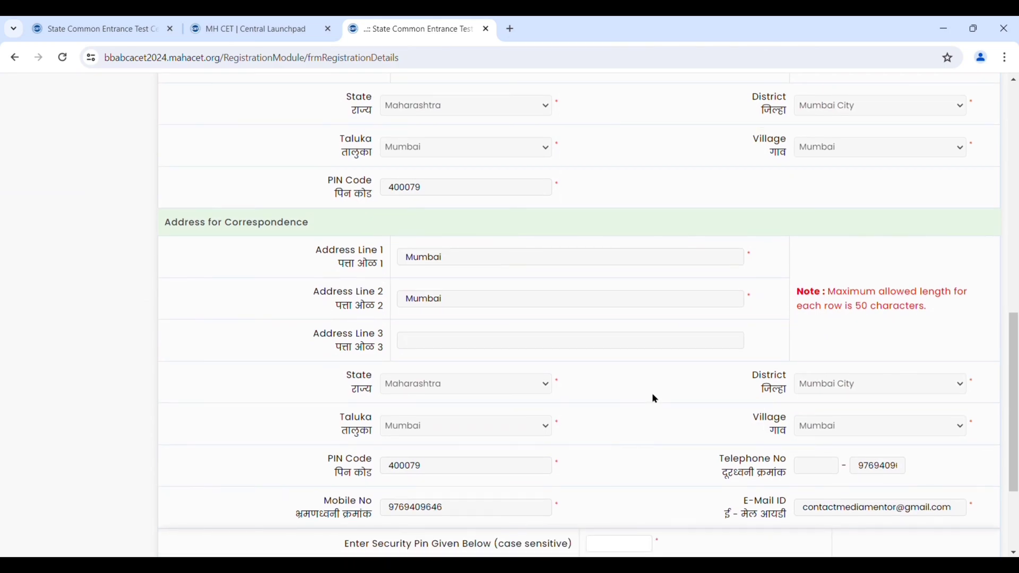
{"action": "scroll", "coordinate": [662, 408], "scroll_direction": "down", "scroll_amount": 1}
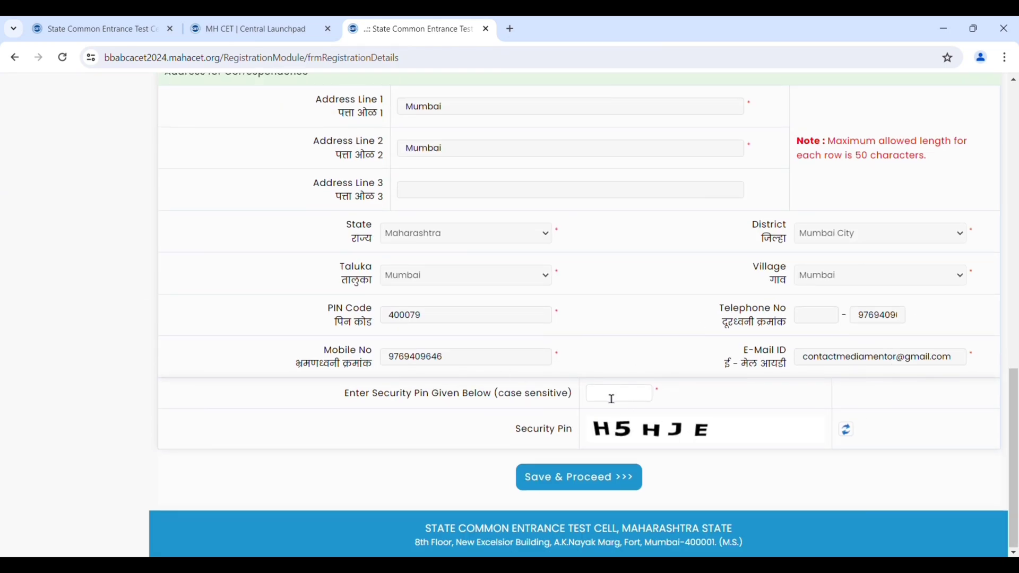
{"action": "double_click", "coordinate": [389, 393]}
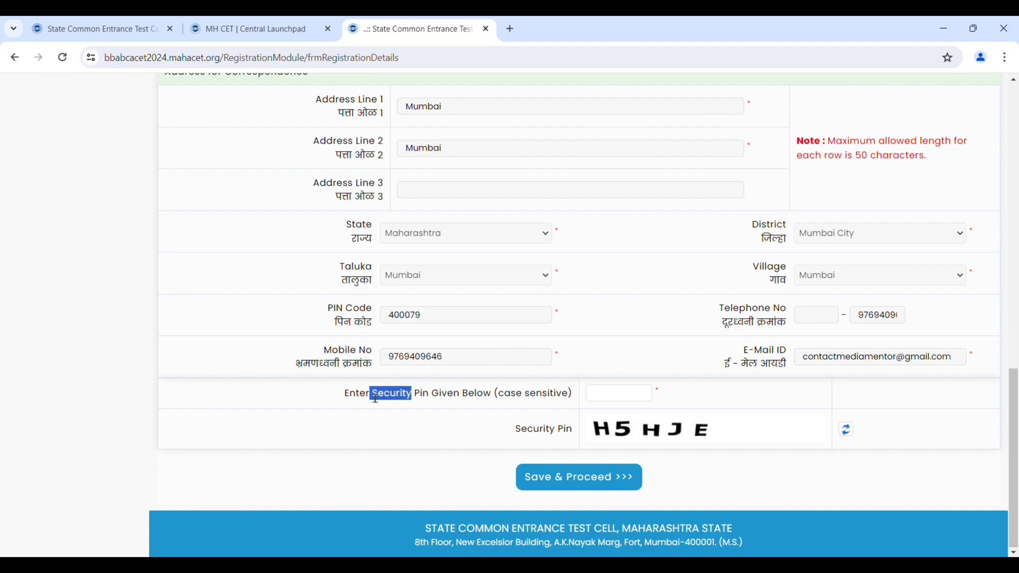
{"action": "left_click_drag", "start_coordinate": [374, 394], "coordinate": [355, 397]}
{"action": "triple_click", "coordinate": [356, 397]}
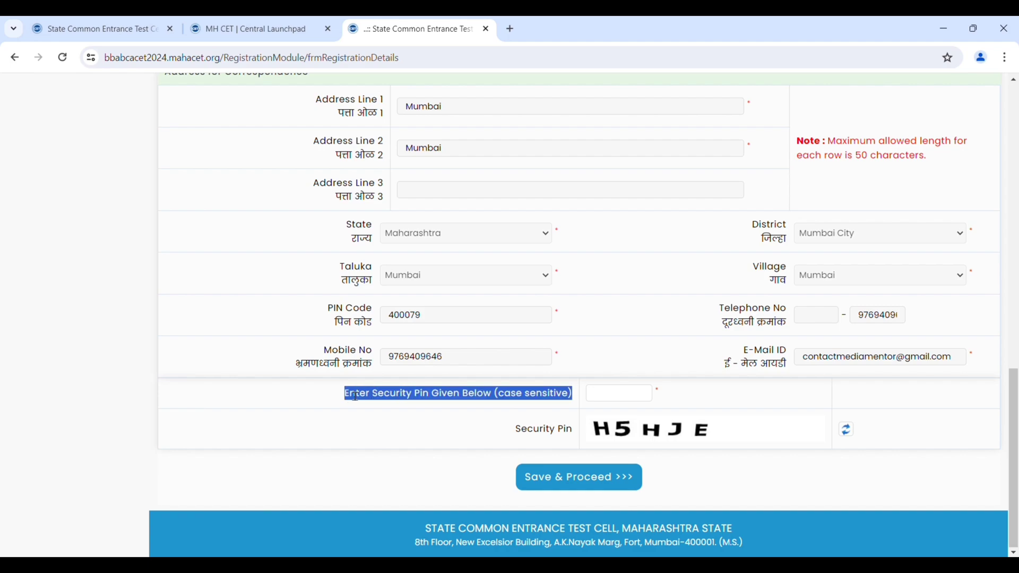
{"action": "left_click", "coordinate": [619, 399]}
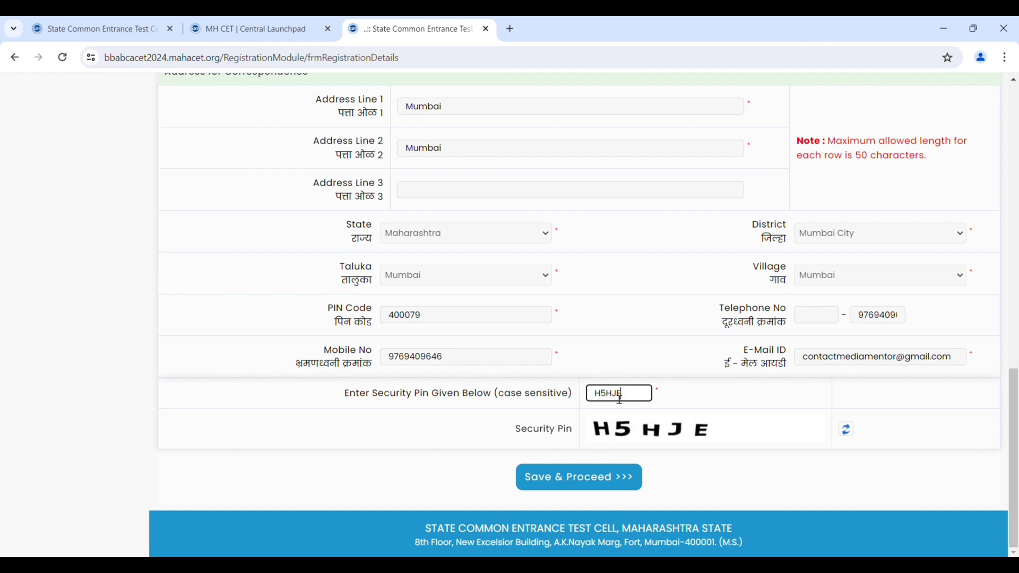
{"action": "left_click", "coordinate": [593, 479]}
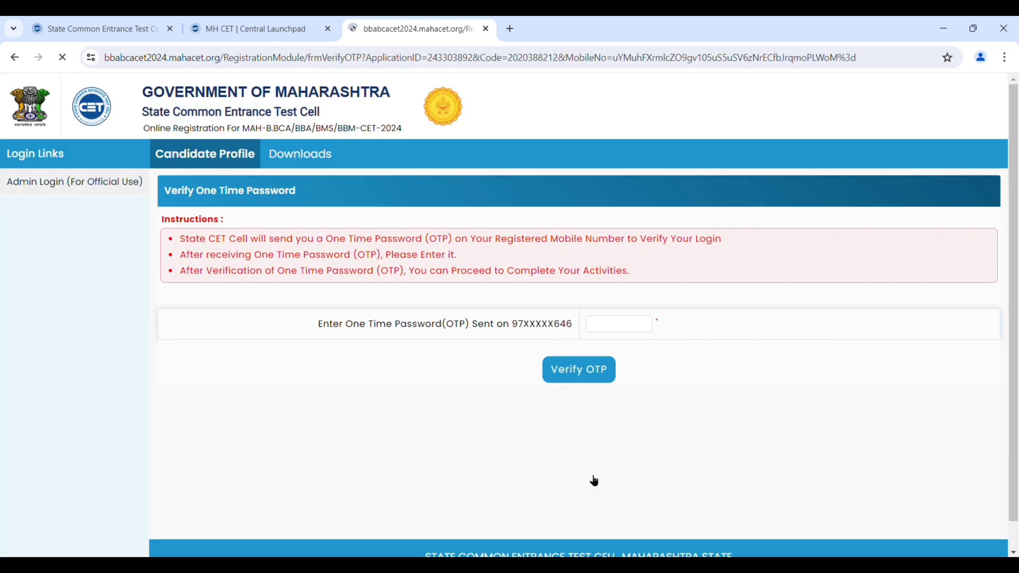
Enter the one-time password sent to the registered mobile number and verify it.
{"action": "left_click", "coordinate": [625, 330]}
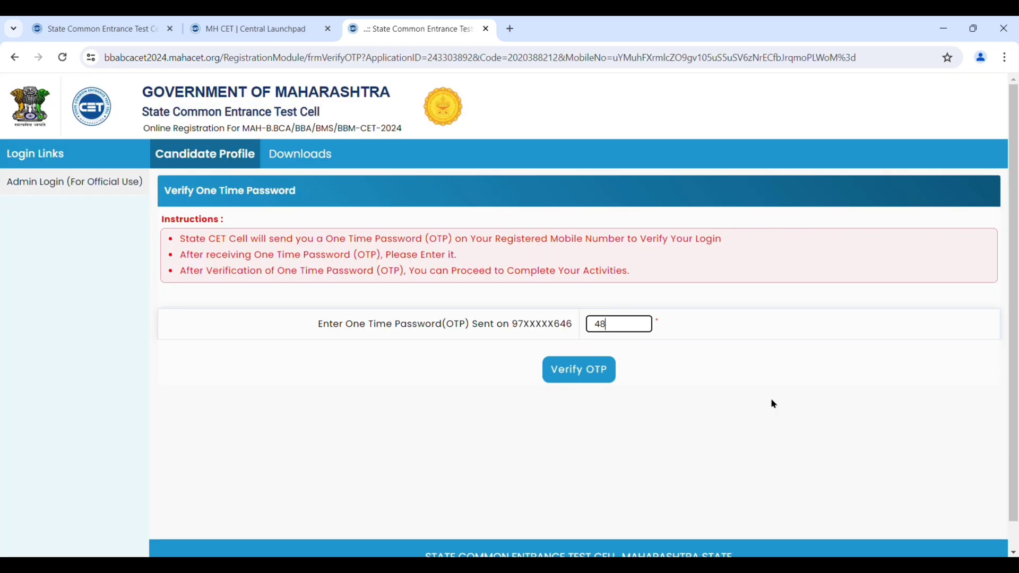
{"action": "left_click", "coordinate": [589, 377]}
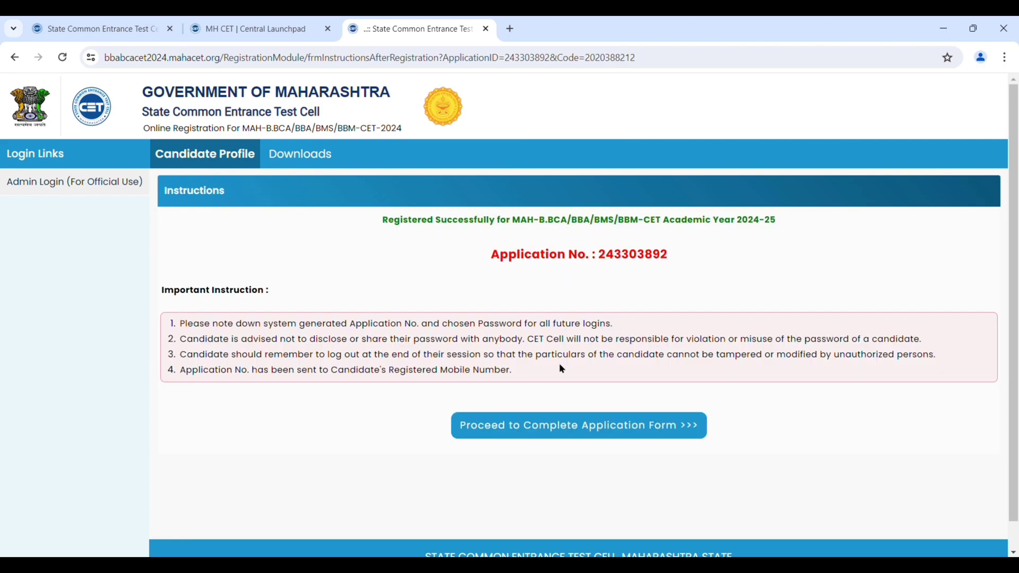
Read the registration message, the application number and the important instructions on the Instructions page.
{"action": "triple_click", "coordinate": [516, 260]}
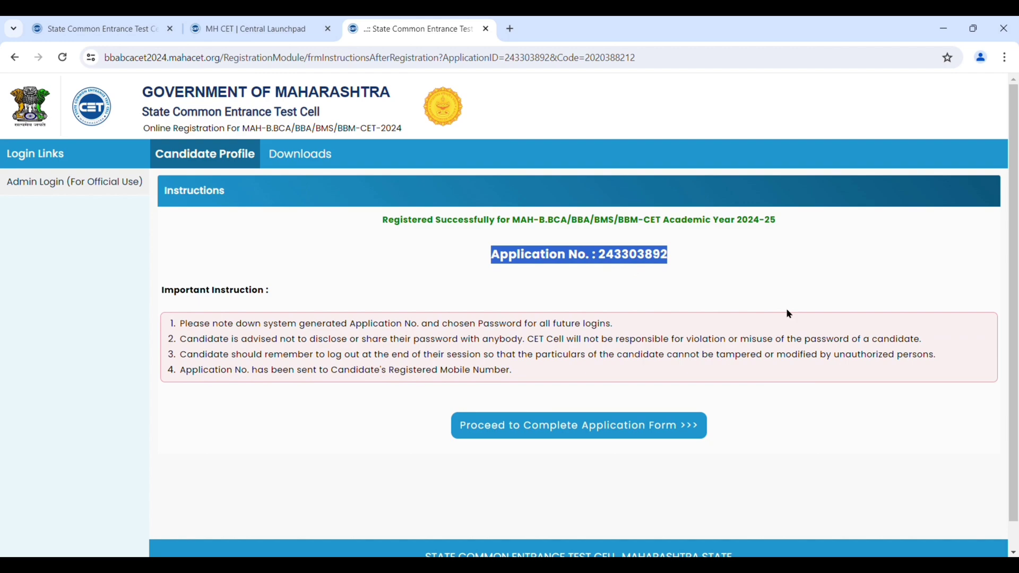
{"action": "double_click", "coordinate": [407, 218]}
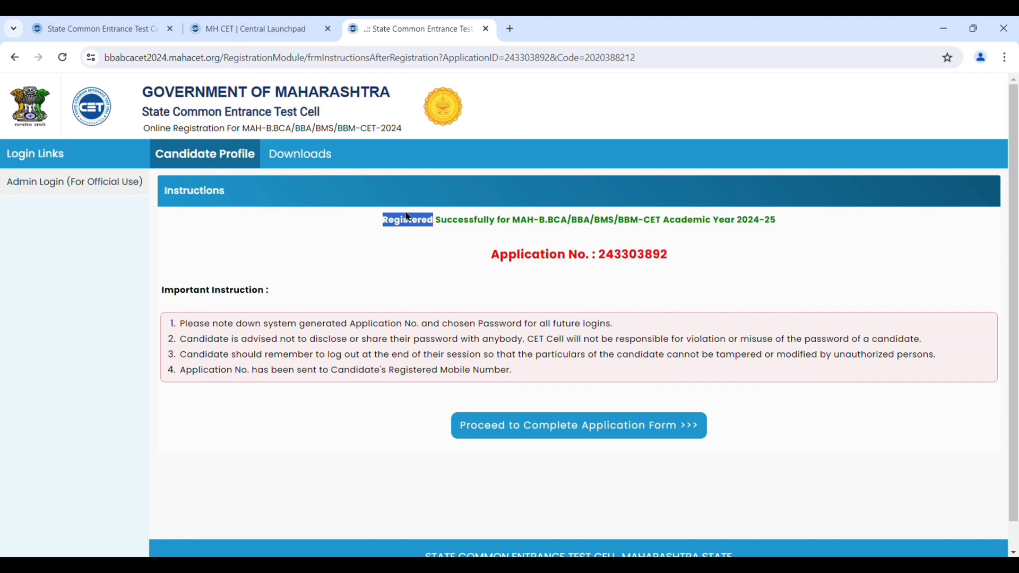
{"action": "triple_click", "coordinate": [408, 218]}
{"action": "triple_click", "coordinate": [525, 263]}
{"action": "left_click", "coordinate": [715, 289]}
{"action": "triple_click", "coordinate": [188, 330]}
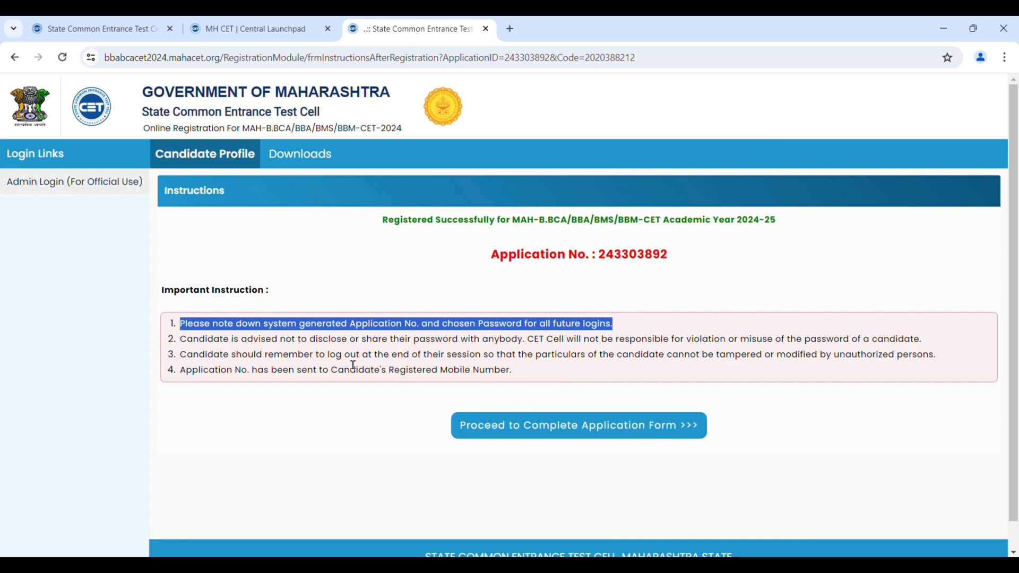
{"action": "triple_click", "coordinate": [408, 343]}
{"action": "triple_click", "coordinate": [410, 356]}
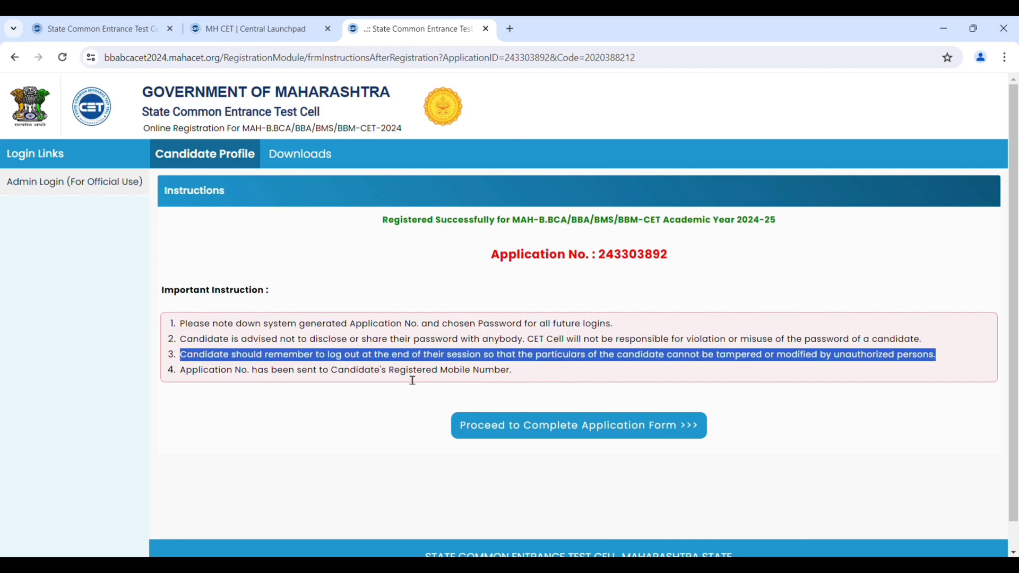
Read the last instruction about the application number being sent to the registered mobile number, and proceed to complete the application form.
{"action": "double_click", "coordinate": [412, 374]}
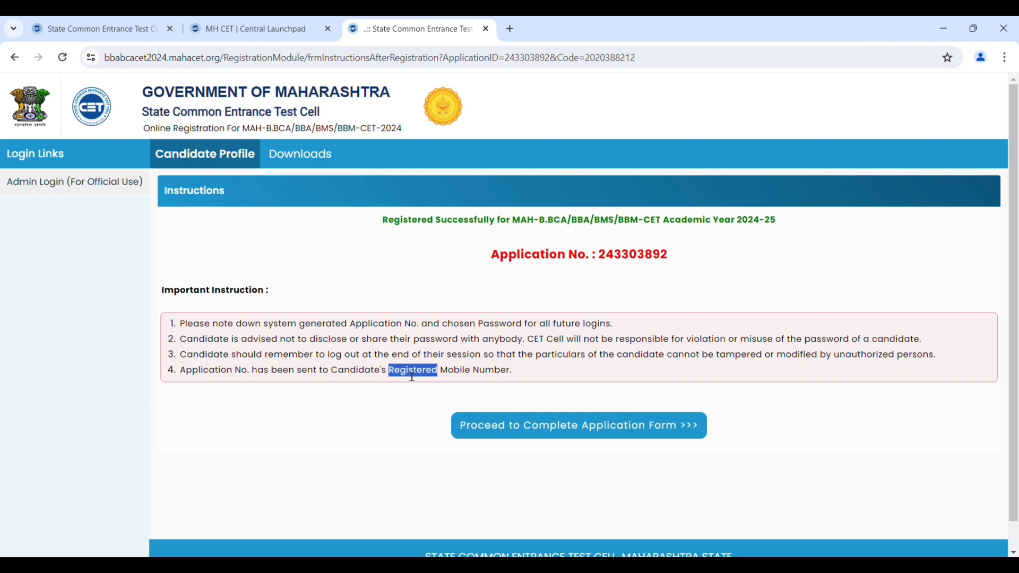
{"action": "triple_click", "coordinate": [232, 372]}
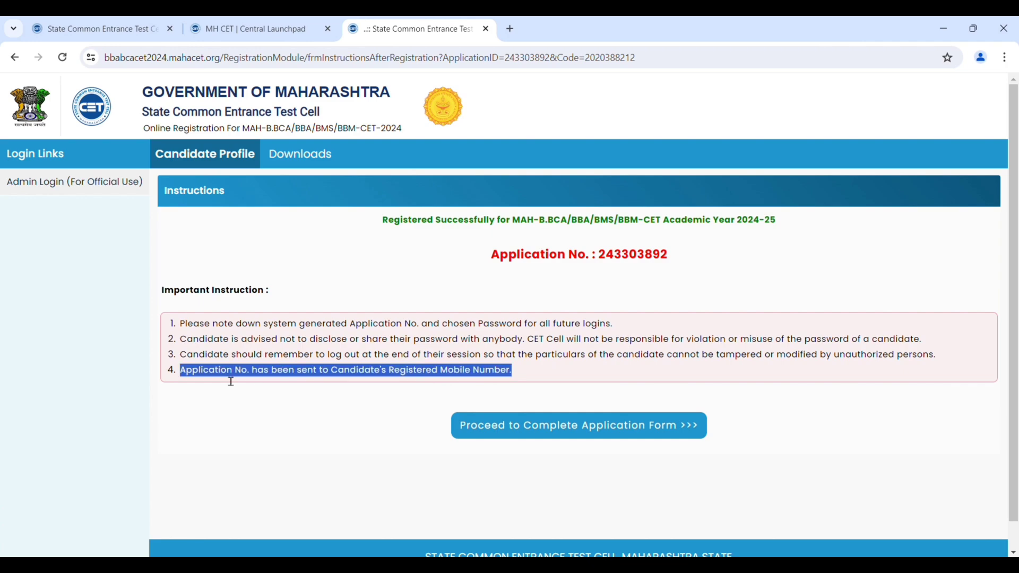
{"action": "left_click", "coordinate": [264, 403]}
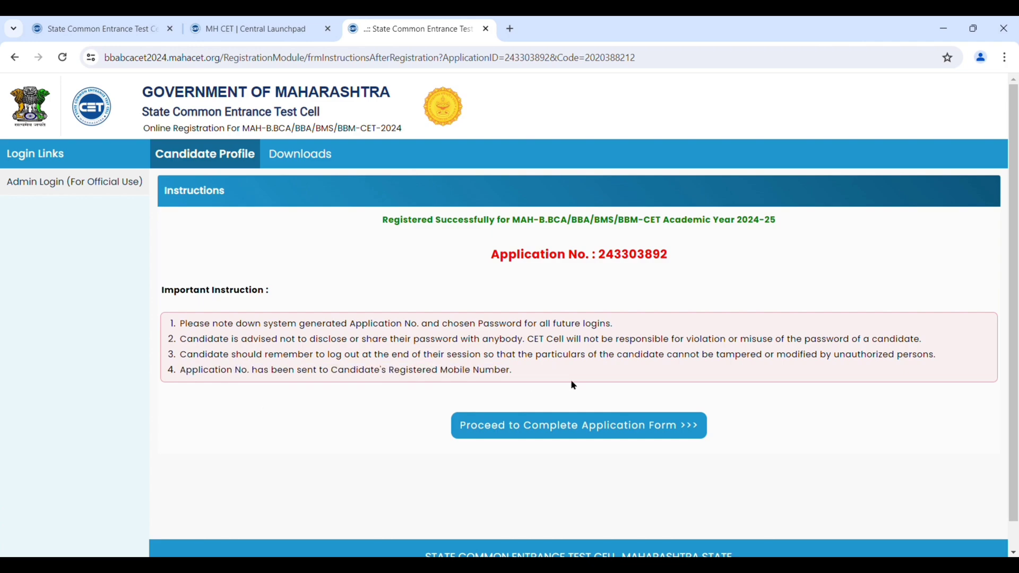
{"action": "scroll", "coordinate": [571, 385], "scroll_direction": "down", "scroll_amount": 1}
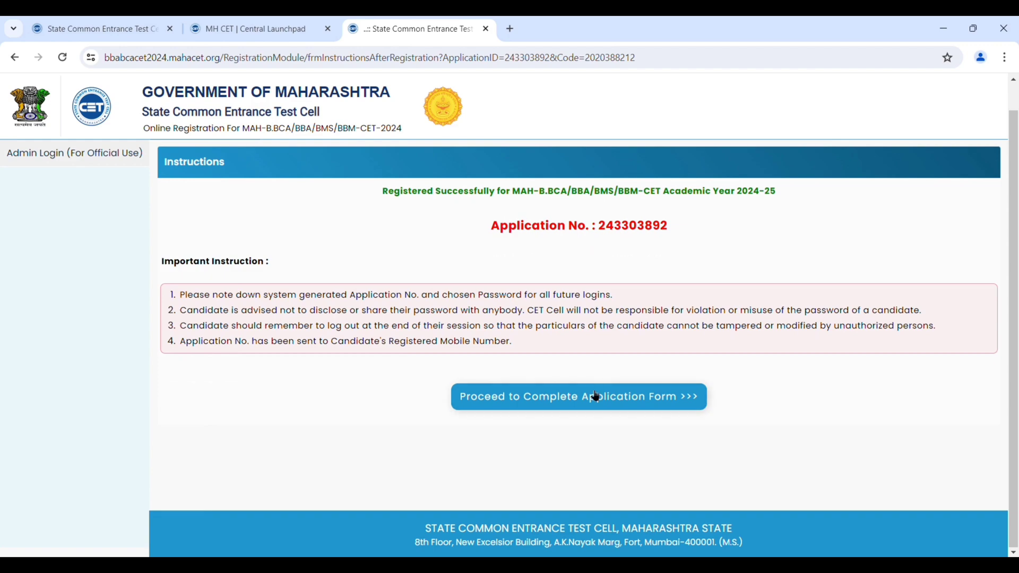
{"action": "left_click", "coordinate": [594, 396]}
Review the list of application form steps and their statuses, and open the incomplete Domicile and Category Details step.
{"action": "scroll", "coordinate": [647, 523], "scroll_direction": "down", "scroll_amount": 3}
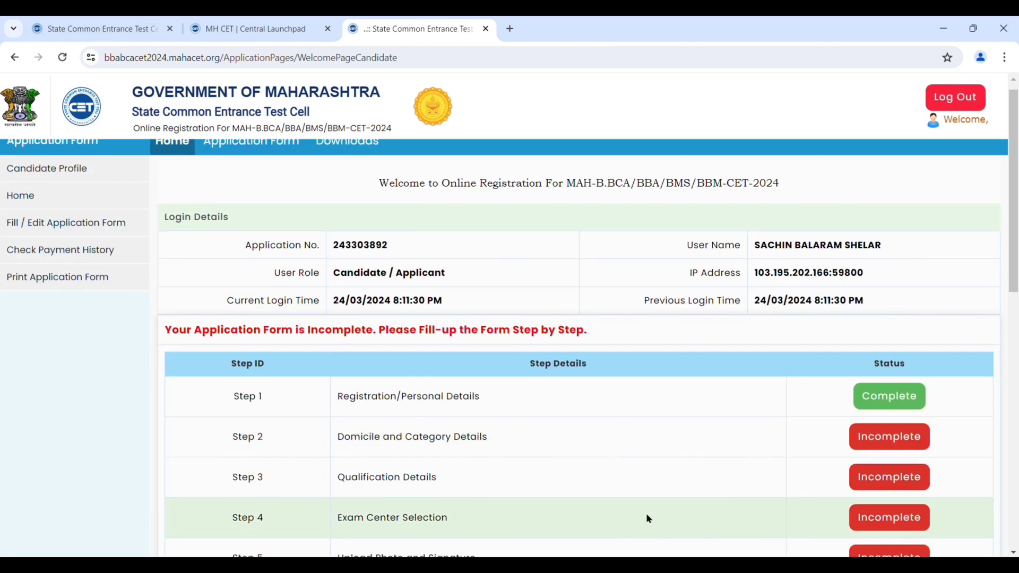
{"action": "scroll", "coordinate": [646, 519], "scroll_direction": "down", "scroll_amount": 3}
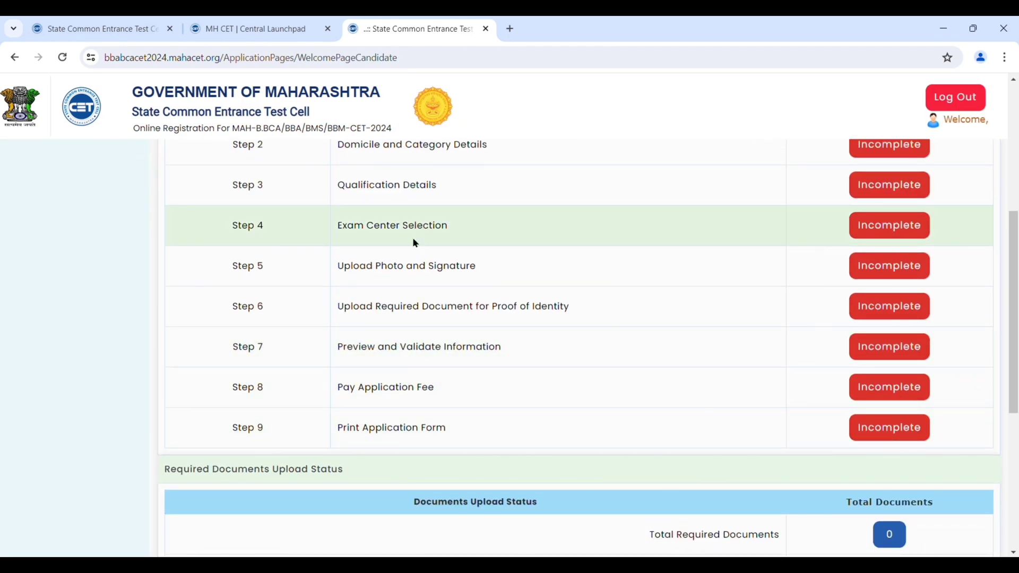
{"action": "scroll", "coordinate": [412, 238], "scroll_direction": "up", "scroll_amount": 1}
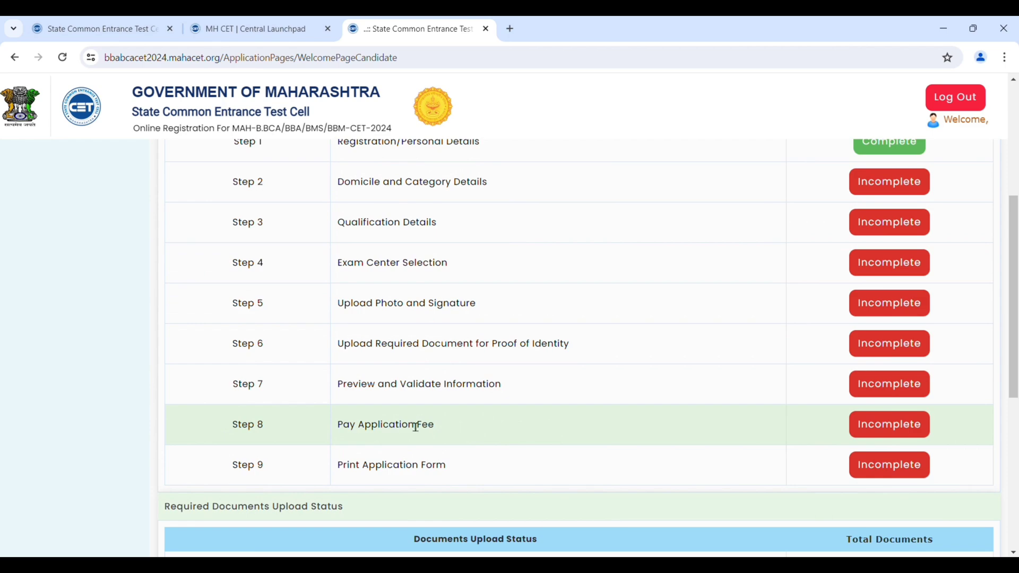
{"action": "scroll", "coordinate": [481, 464], "scroll_direction": "up", "scroll_amount": 3}
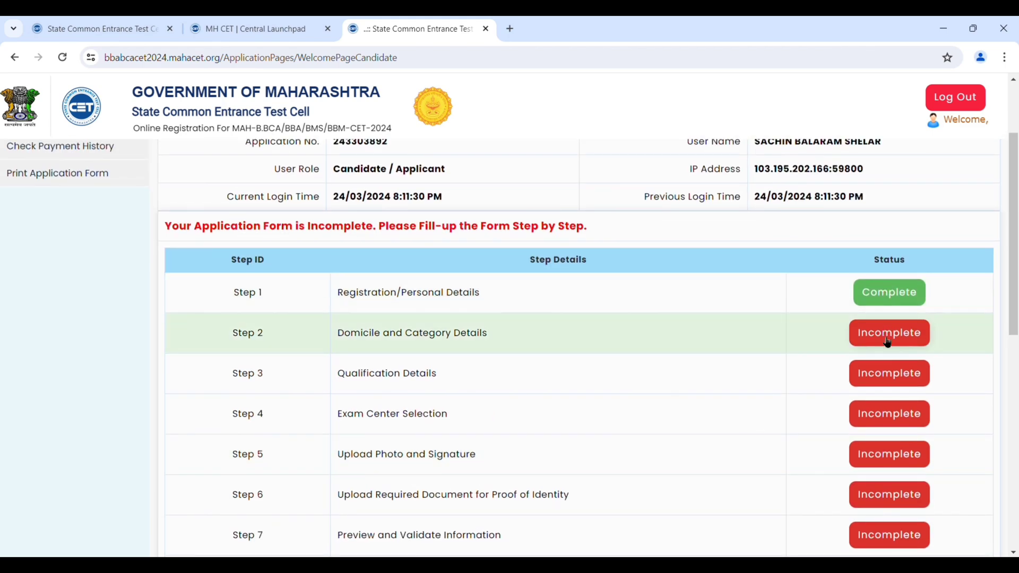
{"action": "scroll", "coordinate": [888, 343], "scroll_direction": "down", "scroll_amount": 2}
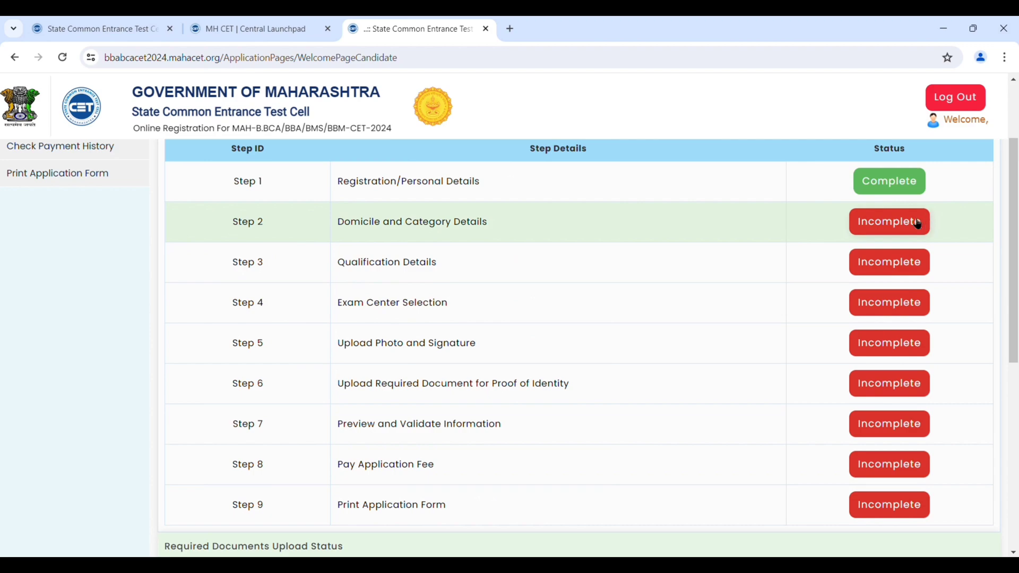
{"action": "left_click", "coordinate": [915, 221]}
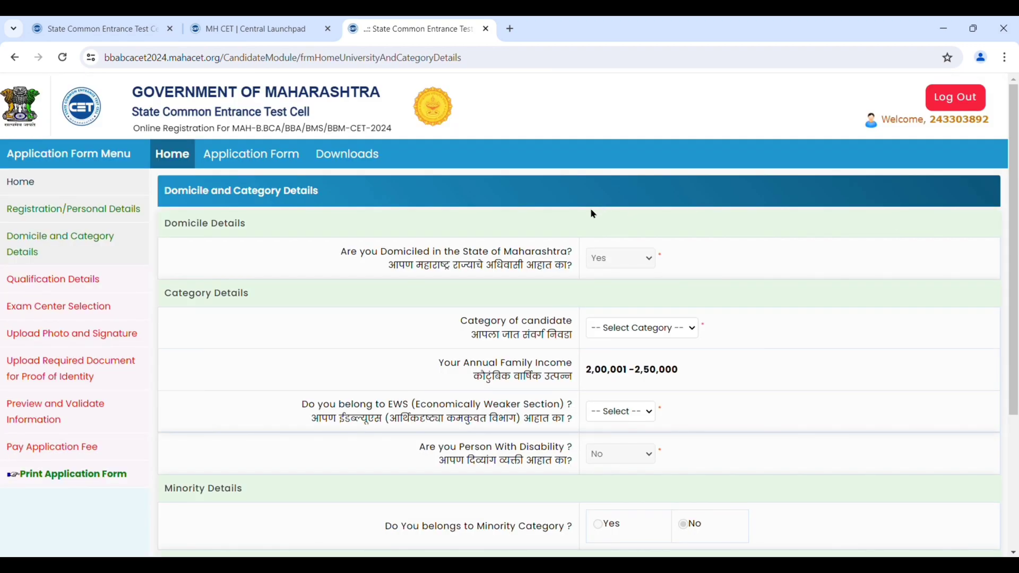
Set the category of candidate to Open and answer Yes to belonging to the Economically Weaker Section.
{"action": "scroll", "coordinate": [760, 317], "scroll_direction": "down", "scroll_amount": 1}
{"action": "left_click", "coordinate": [681, 269]}
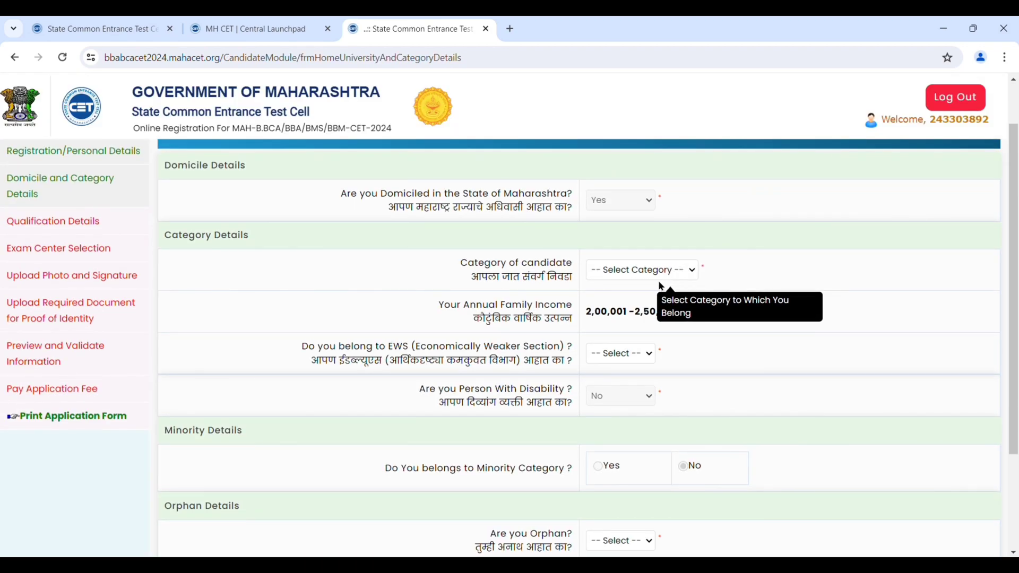
{"action": "left_click", "coordinate": [646, 302]}
{"action": "scroll", "coordinate": [785, 350], "scroll_direction": "down", "scroll_amount": 2}
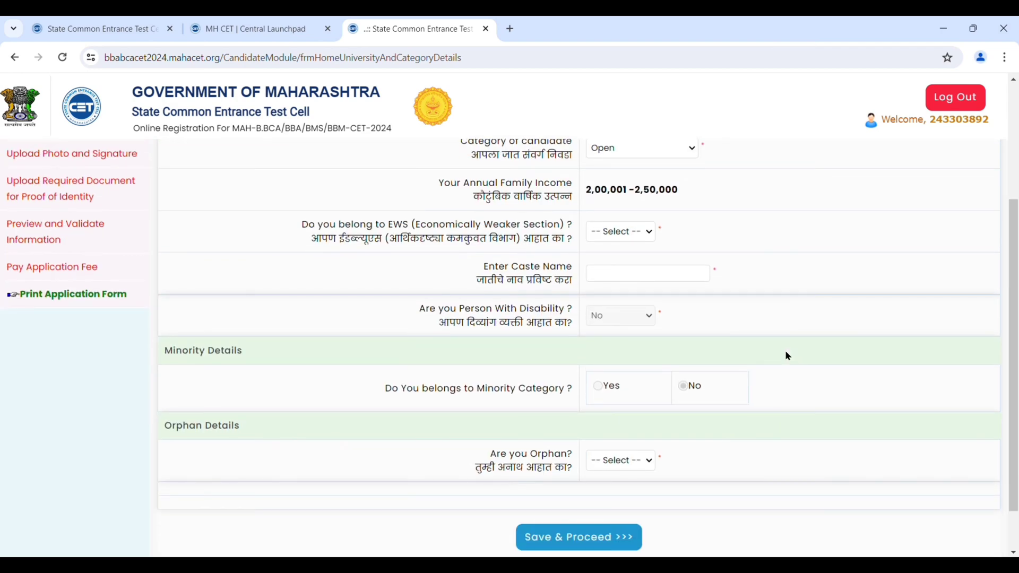
{"action": "left_click", "coordinate": [613, 273]}
Enter Hindu Maratha as the caste name in the Category Details.
{"action": "left_click", "coordinate": [693, 275]}
{"action": "type", "text": "Hindu MAra"}
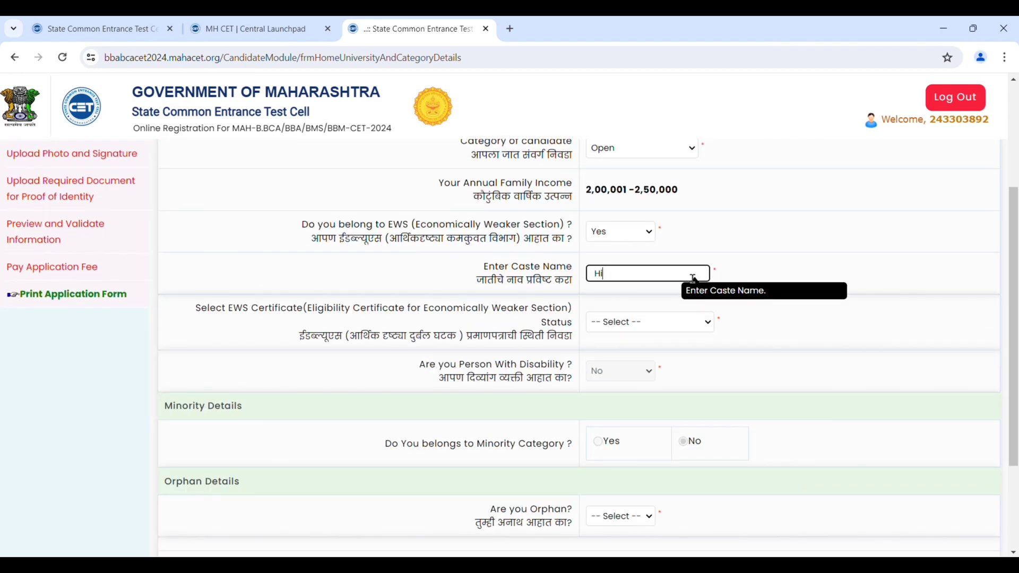
{"action": "key", "text": "BackSpace"}
{"action": "key", "text": "BackSpace"}
{"action": "key", "text": "BackSpace"}
{"action": "type", "text": "arA"}
{"action": "key", "text": "BackSpace"}
{"action": "type", "text": "atha"}
{"action": "left_click", "coordinate": [722, 270]}
{"action": "scroll", "coordinate": [722, 269], "scroll_direction": "down", "scroll_amount": 1}
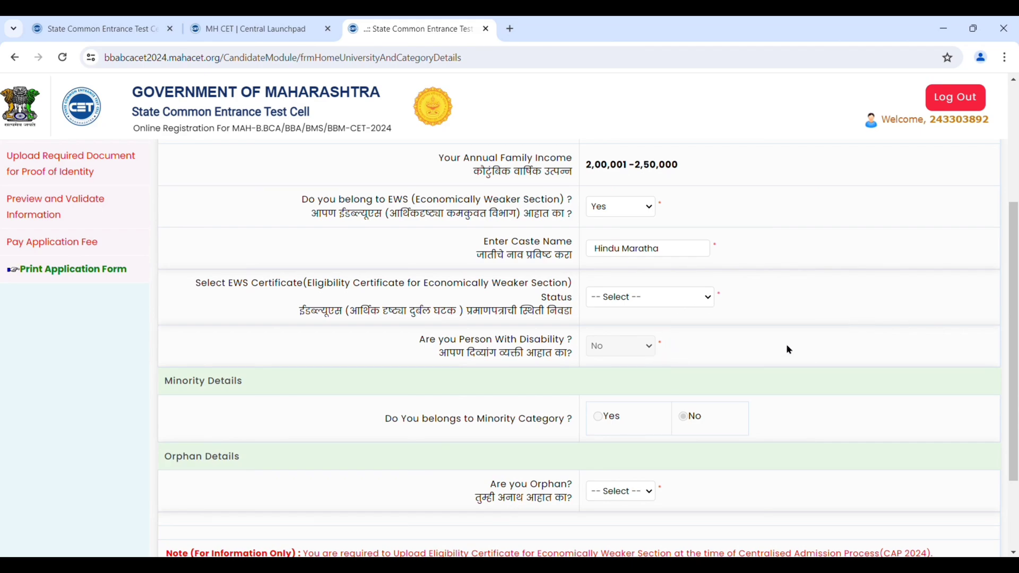
Change the answer for belonging to the Economically Weaker Section to No.
{"action": "scroll", "coordinate": [789, 349], "scroll_direction": "up", "scroll_amount": 3}
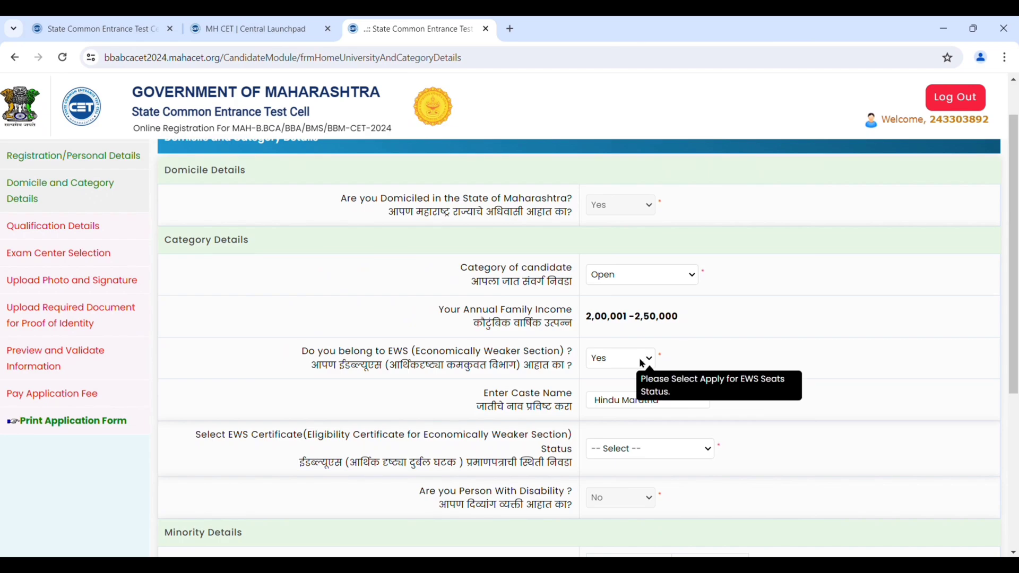
{"action": "left_click", "coordinate": [625, 391]}
{"action": "scroll", "coordinate": [723, 378], "scroll_direction": "down", "scroll_amount": 3}
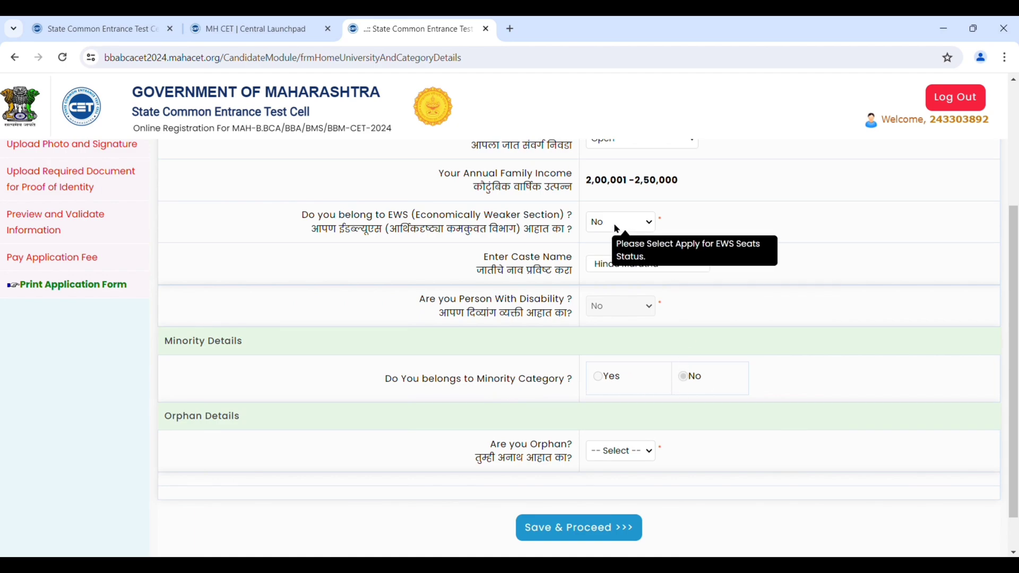
Change the category of candidate to SC, select Madari (46) as the caste, and look over the caste certificate and validity fields.
{"action": "scroll", "coordinate": [757, 378], "scroll_direction": "up", "scroll_amount": 1}
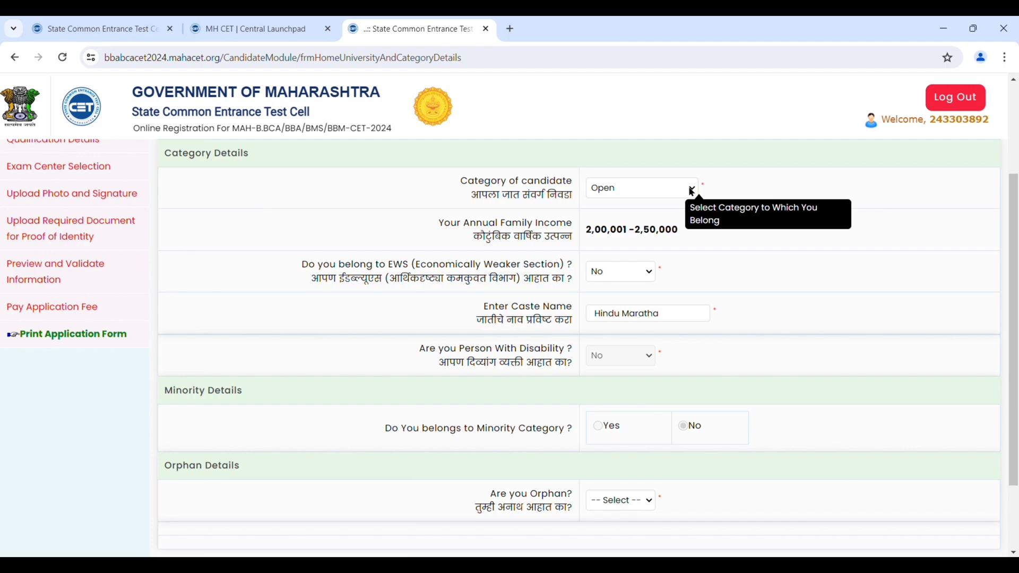
{"action": "left_click", "coordinate": [627, 240]}
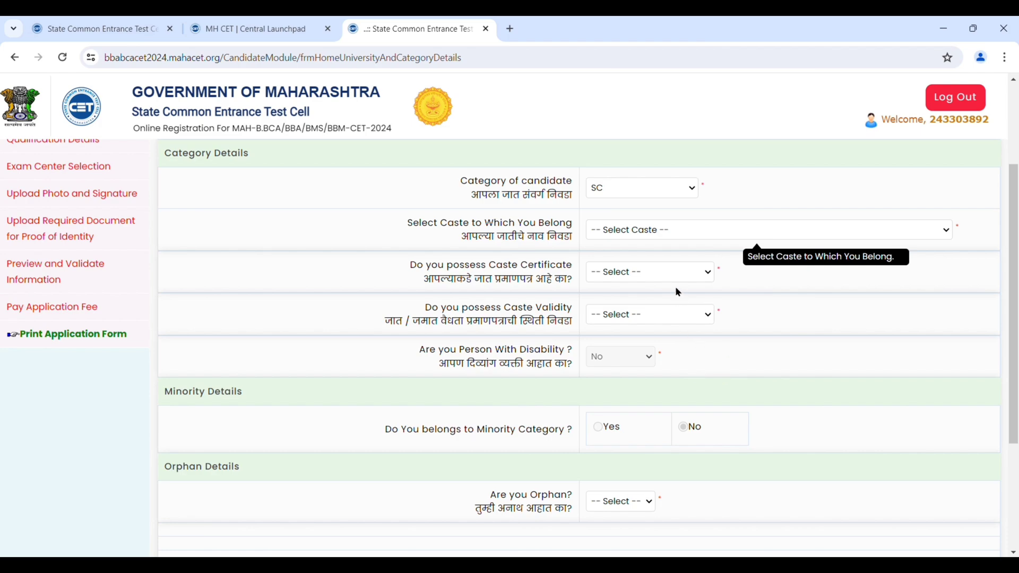
{"action": "left_click", "coordinate": [660, 296]}
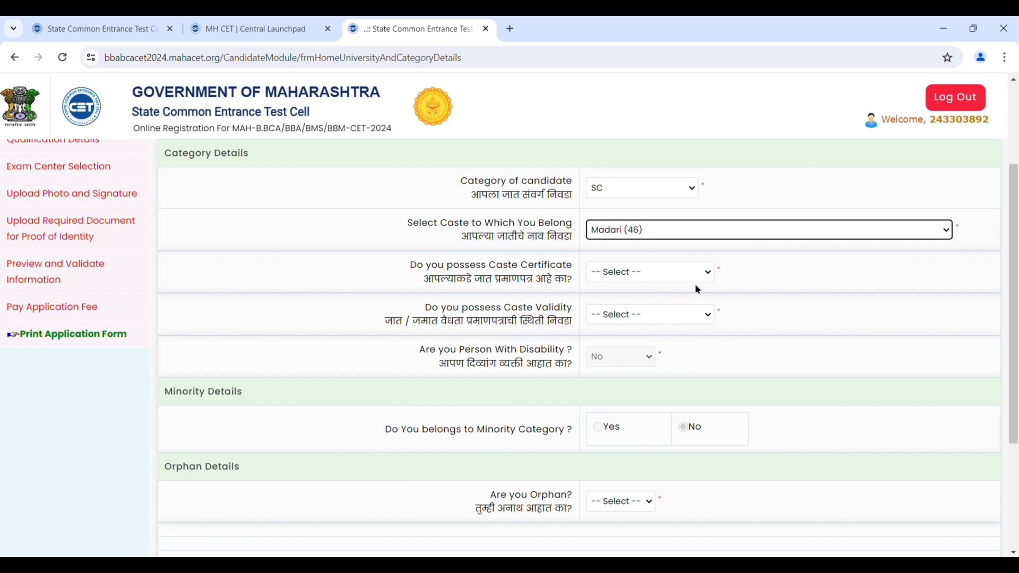
{"action": "left_click", "coordinate": [685, 278]}
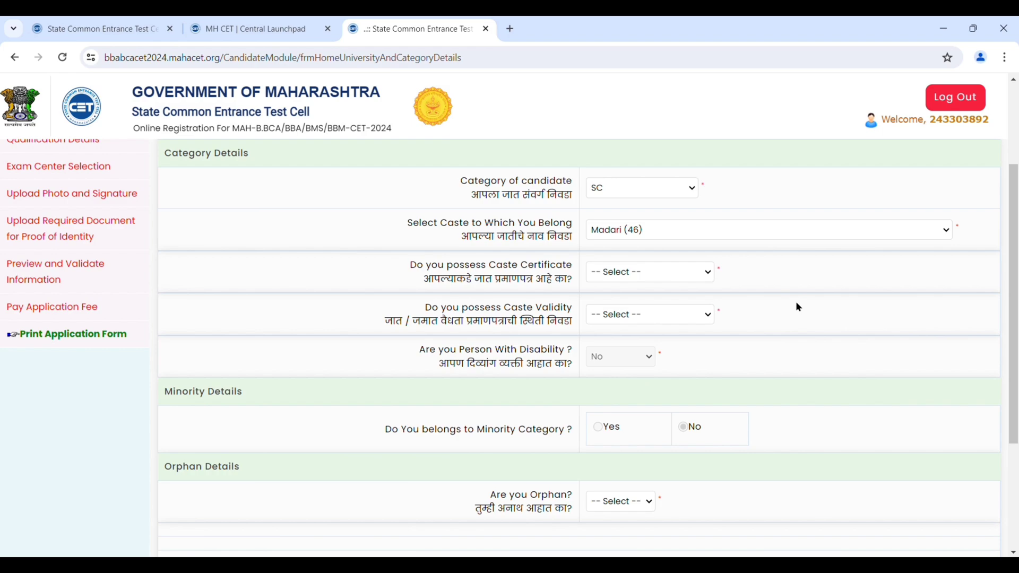
{"action": "scroll", "coordinate": [663, 370], "scroll_direction": "down", "scroll_amount": 2}
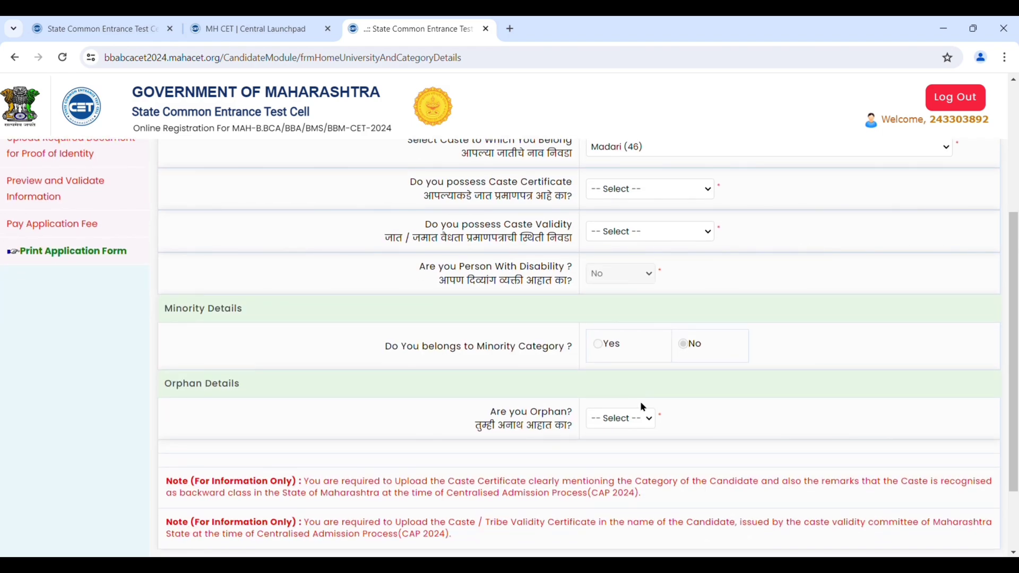
{"action": "scroll", "coordinate": [632, 419], "scroll_direction": "up", "scroll_amount": 5}
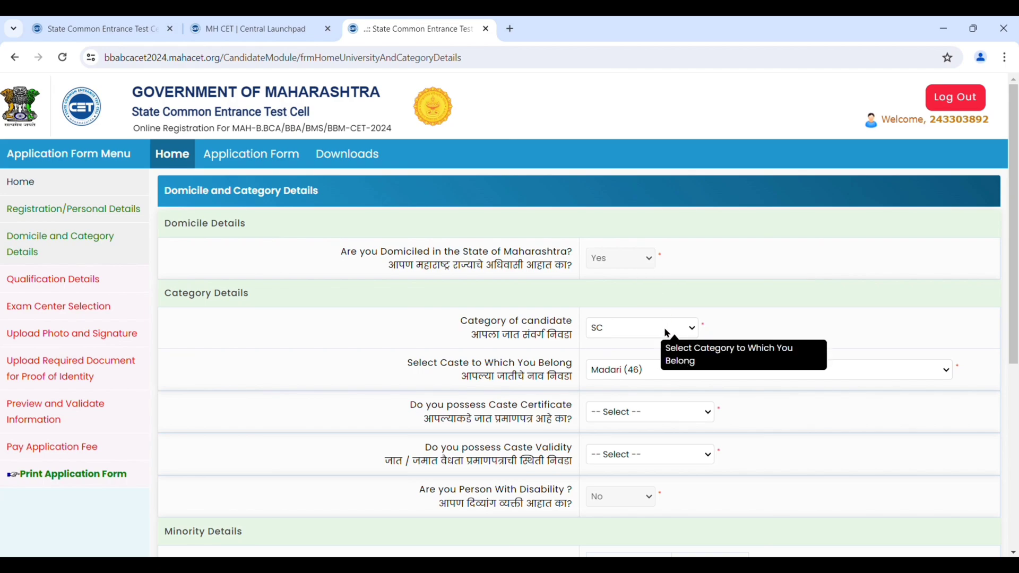
Set the category of candidate back to Open, answer No for EWS, and enter Maratha as the caste name.
{"action": "left_click", "coordinate": [643, 365]}
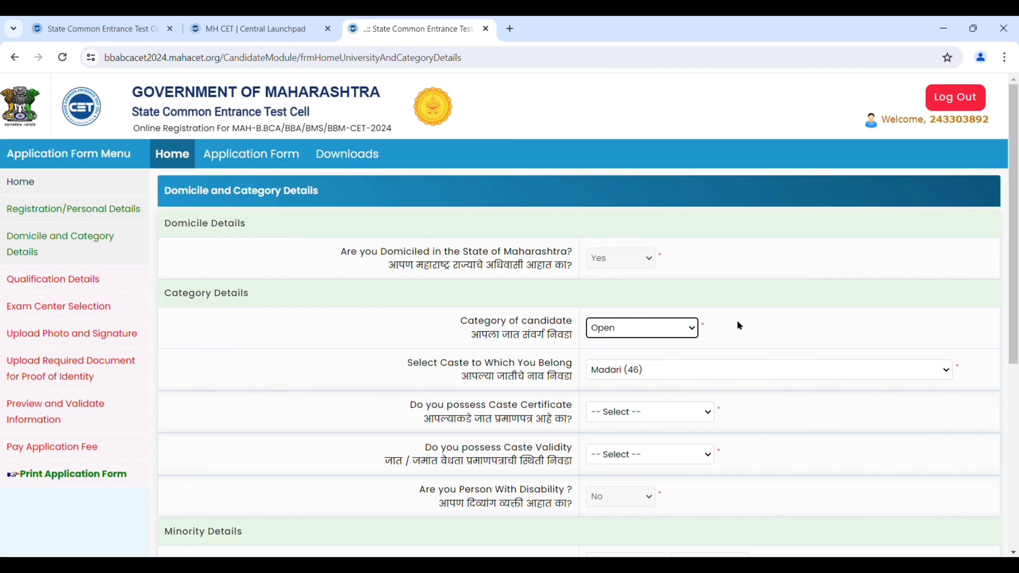
{"action": "scroll", "coordinate": [738, 324], "scroll_direction": "down", "scroll_amount": 2}
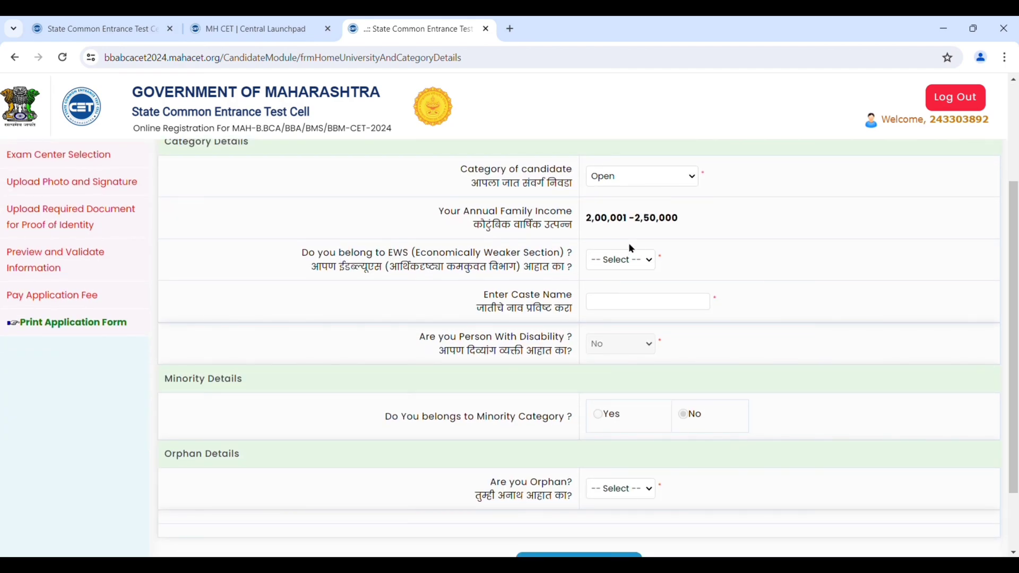
{"action": "left_click", "coordinate": [609, 300]}
{"action": "left_click", "coordinate": [704, 307]}
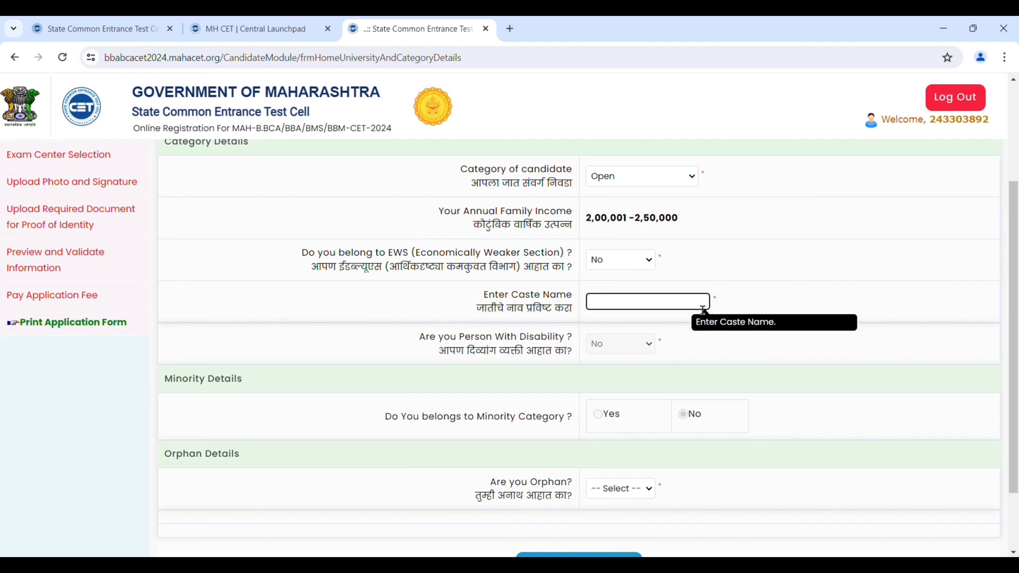
{"action": "type", "text": "Maratha"}
{"action": "left_click", "coordinate": [726, 382]}
Answer No to being an orphan, and save the Domicile and Category Details and proceed.
{"action": "scroll", "coordinate": [726, 382], "scroll_direction": "down", "scroll_amount": 2}
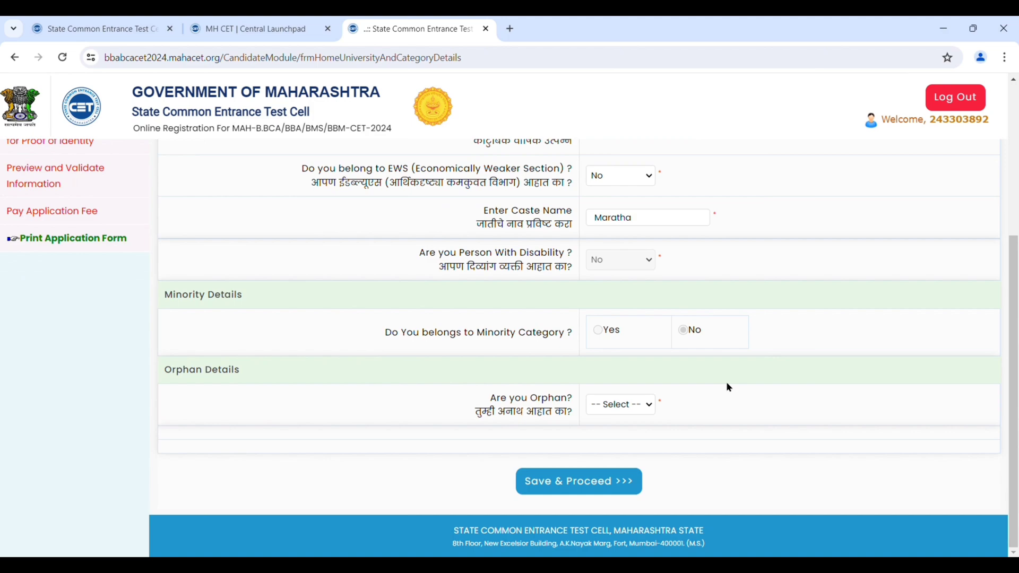
{"action": "left_click", "coordinate": [647, 404]}
{"action": "left_click", "coordinate": [611, 442]}
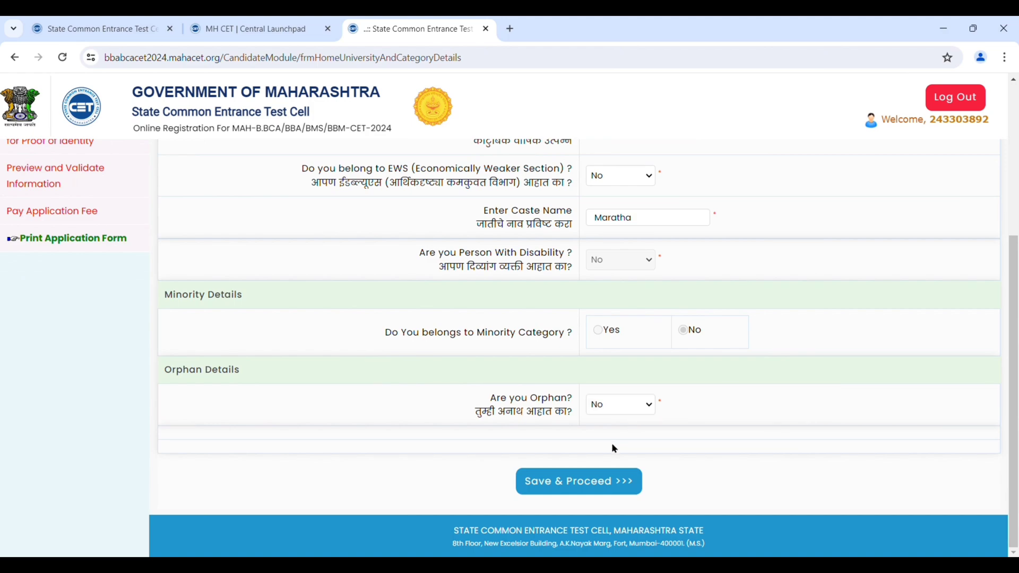
{"action": "left_click", "coordinate": [598, 494]}
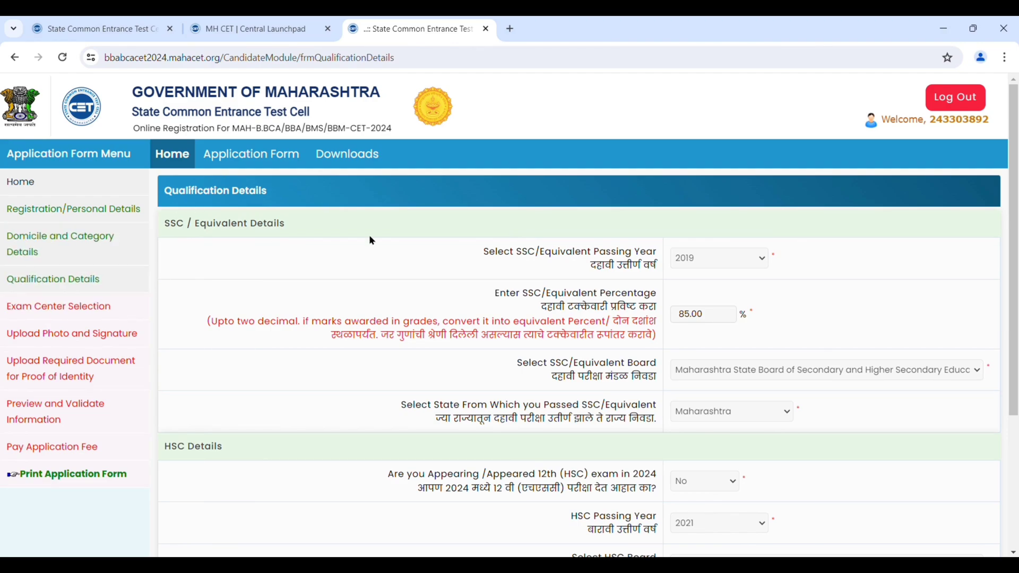
Review the prefilled SSC and HSC qualification details, and save and proceed.
{"action": "left_click_drag", "start_coordinate": [595, 256], "coordinate": [621, 192]}
{"action": "scroll", "coordinate": [637, 303], "scroll_direction": "down", "scroll_amount": 4}
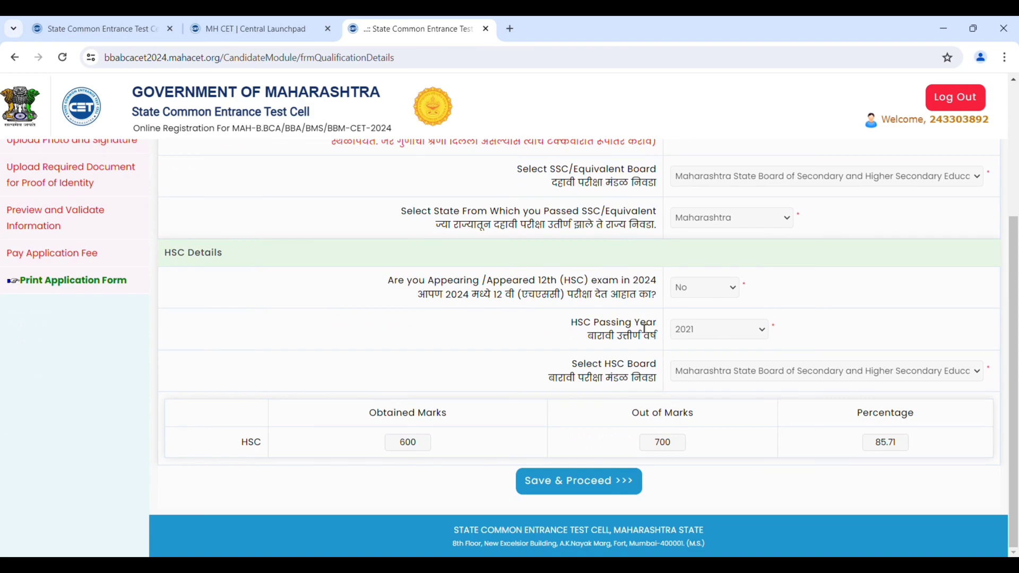
{"action": "left_click", "coordinate": [601, 483]}
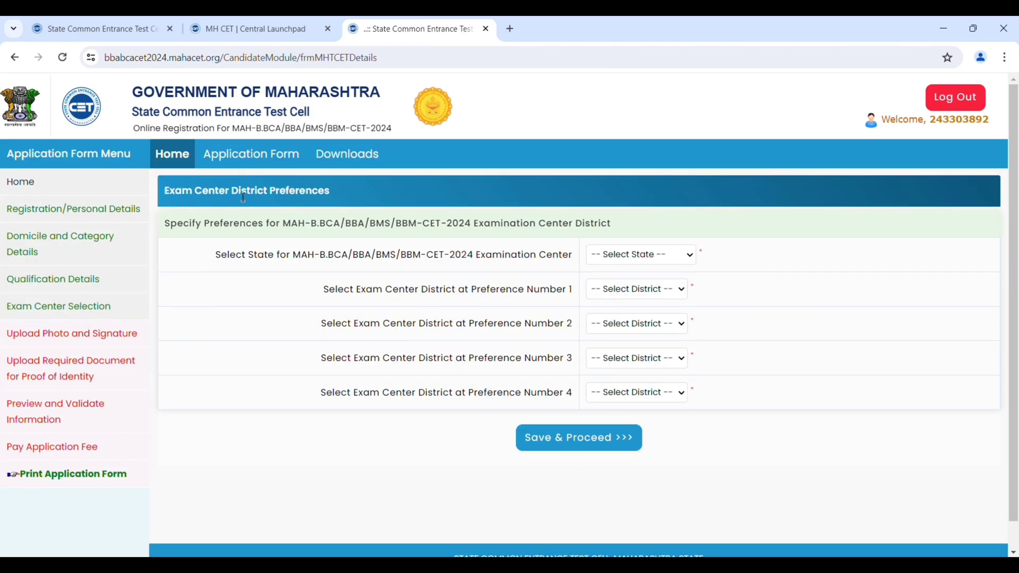
Select Maharashtra as the state for the MAH-B.BCA/BBA/BMS/BBM-CET-2024 examination center.
{"action": "triple_click", "coordinate": [184, 232]}
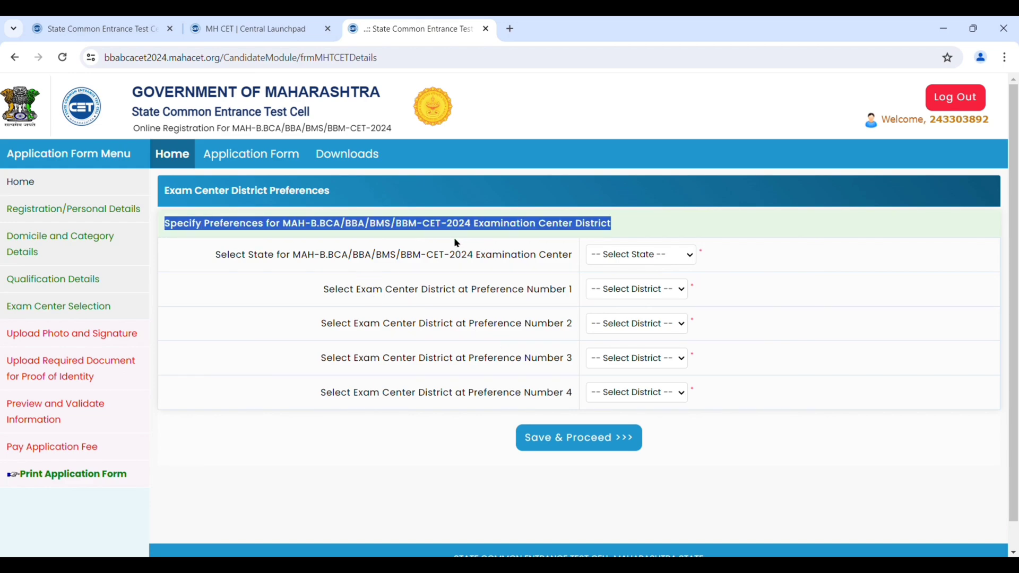
{"action": "left_click", "coordinate": [675, 256]}
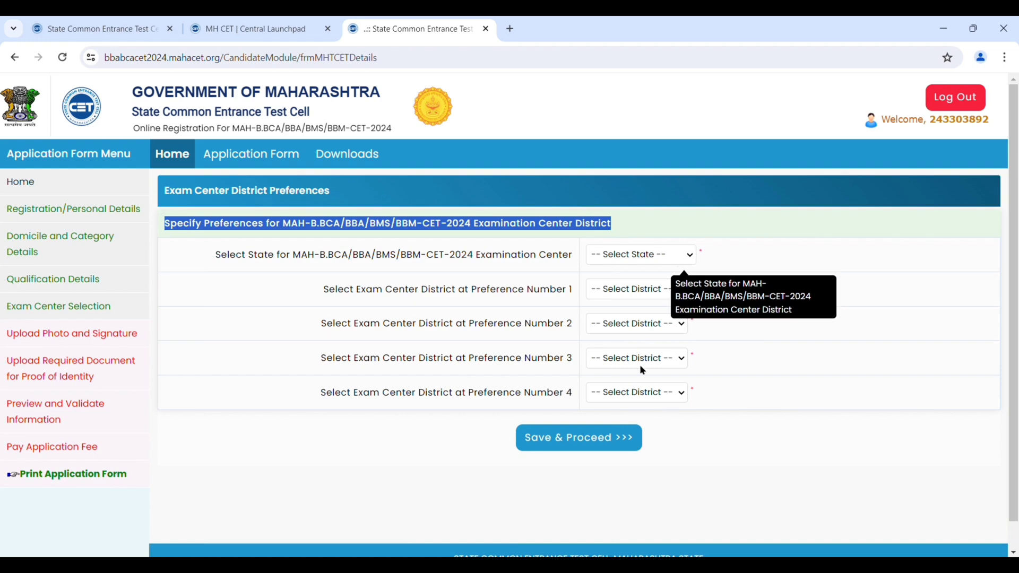
{"action": "left_click", "coordinate": [626, 419]}
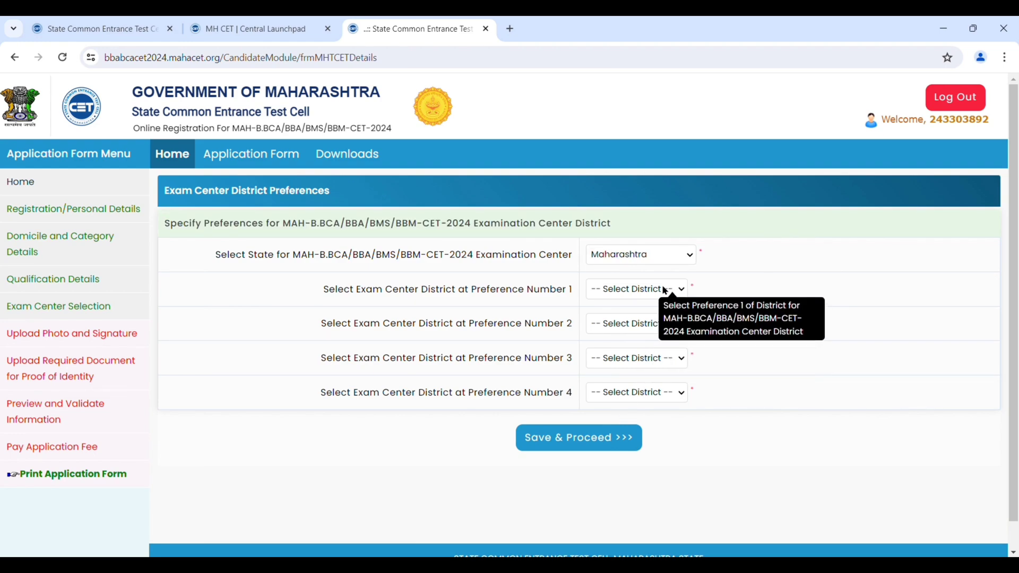
Set exam center district preferences 1 to 4 to Mumbai City, Mumbai Suburban, Thane and Aurangabad, and save and proceed.
{"action": "key", "text": "m"}
{"action": "key", "text": "m"}
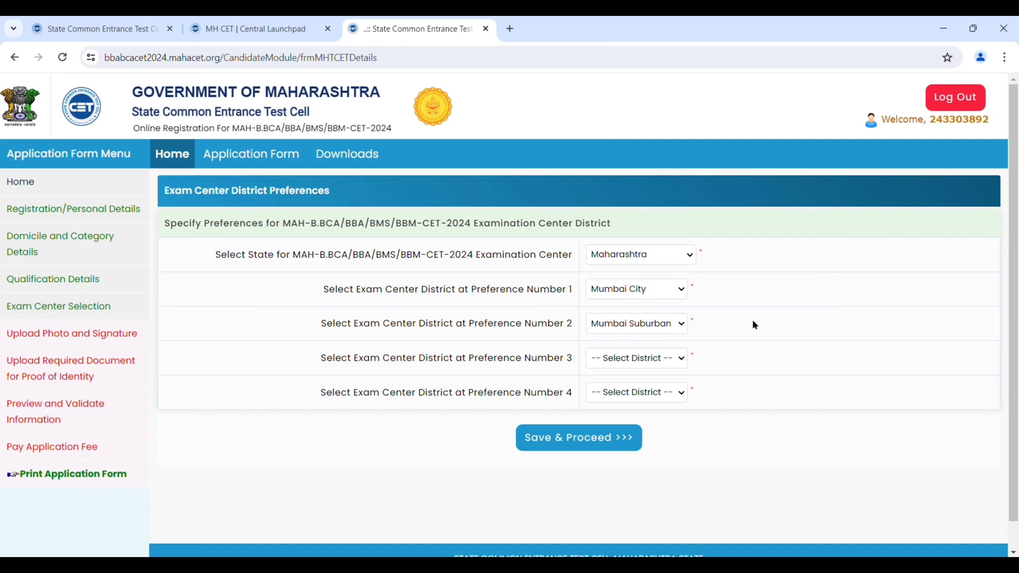
{"action": "key", "text": "n"}
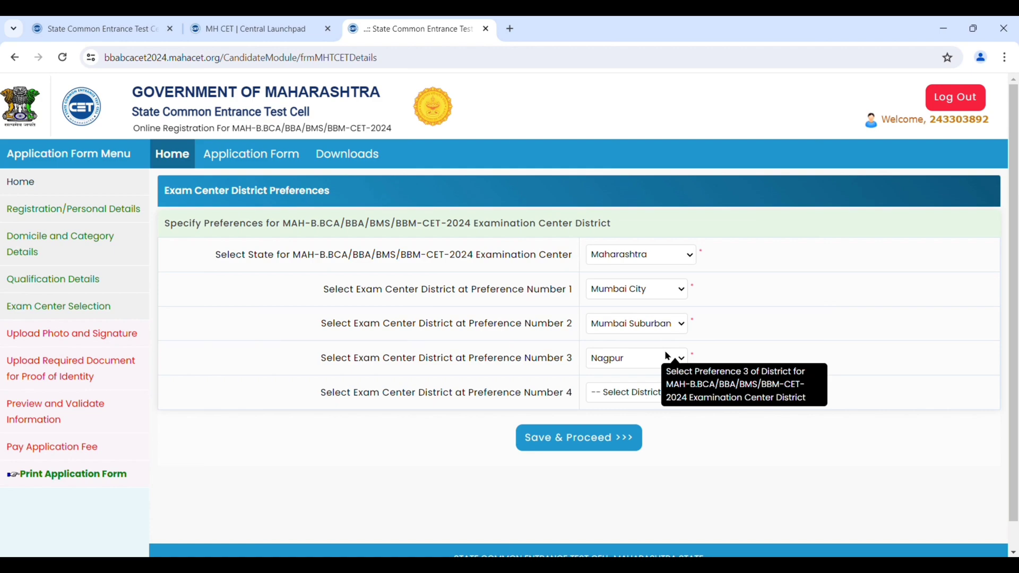
{"action": "scroll", "coordinate": [668, 356], "scroll_direction": "down", "scroll_amount": 1}
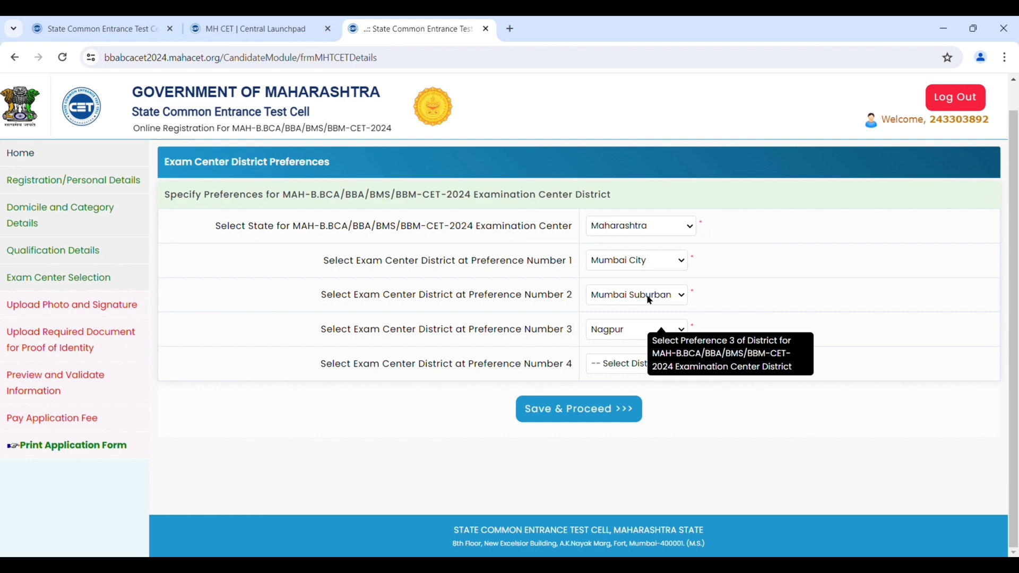
{"action": "left_click", "coordinate": [618, 274]}
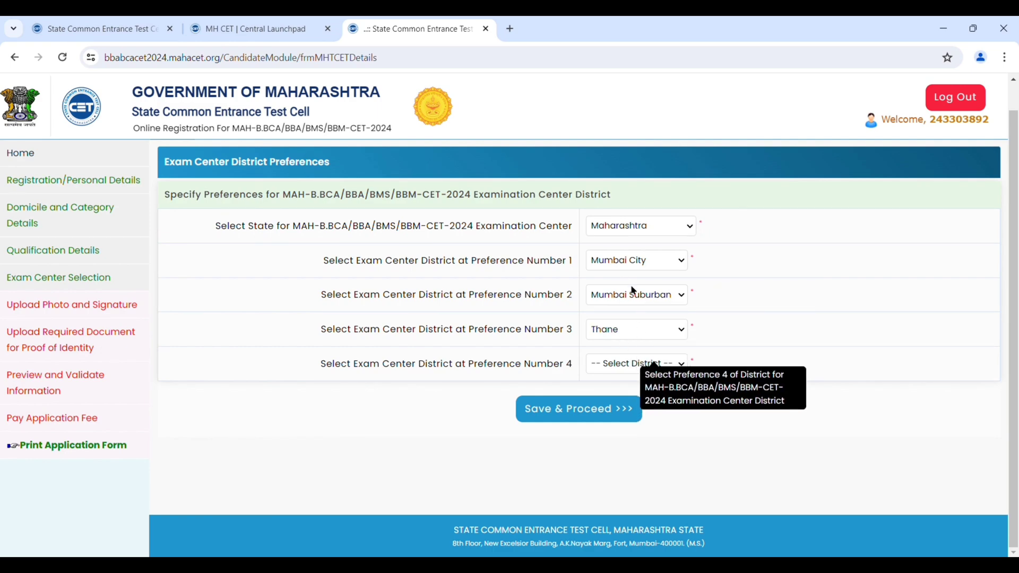
{"action": "left_click", "coordinate": [633, 145]}
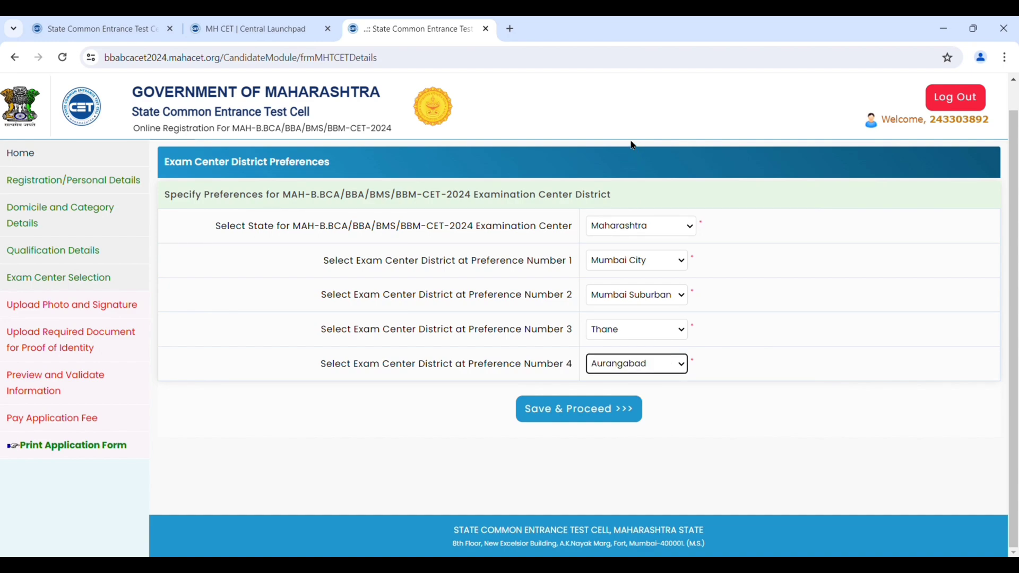
{"action": "left_click", "coordinate": [787, 355]}
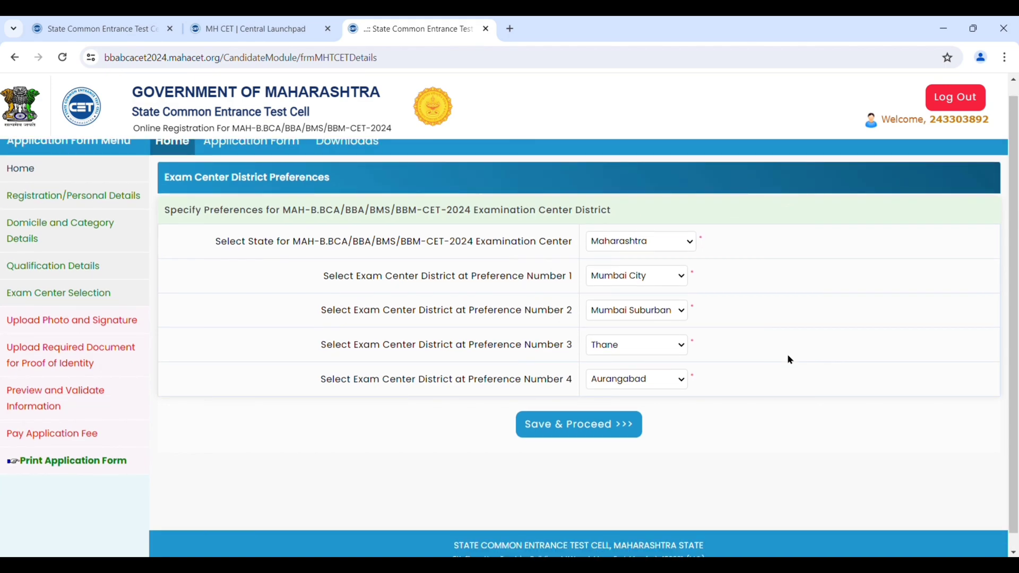
{"action": "left_click", "coordinate": [597, 423]}
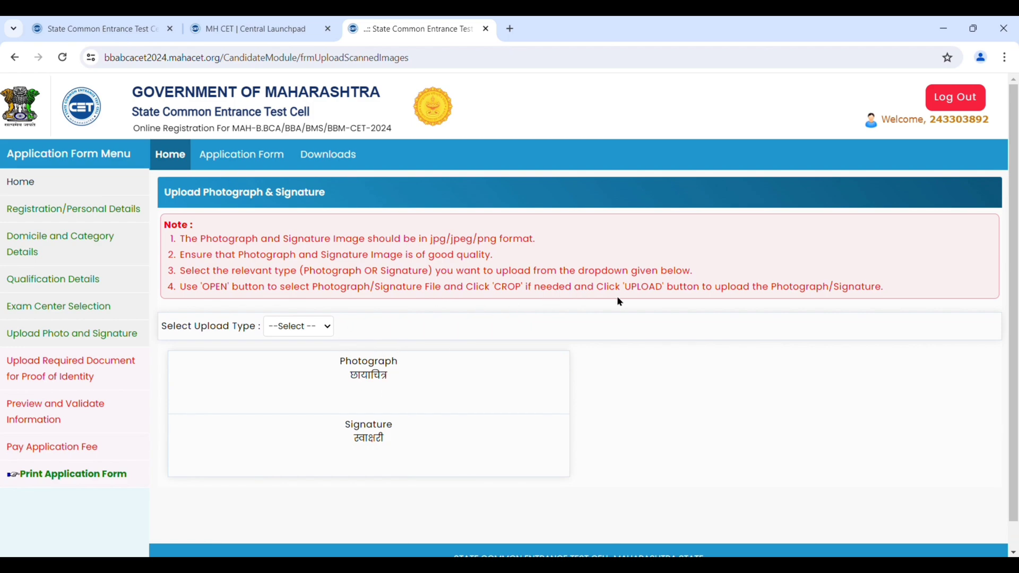
Check the accepted image formats, choose Photograph as the upload type, and upload the candidate's photo image.
{"action": "triple_click", "coordinate": [460, 247]}
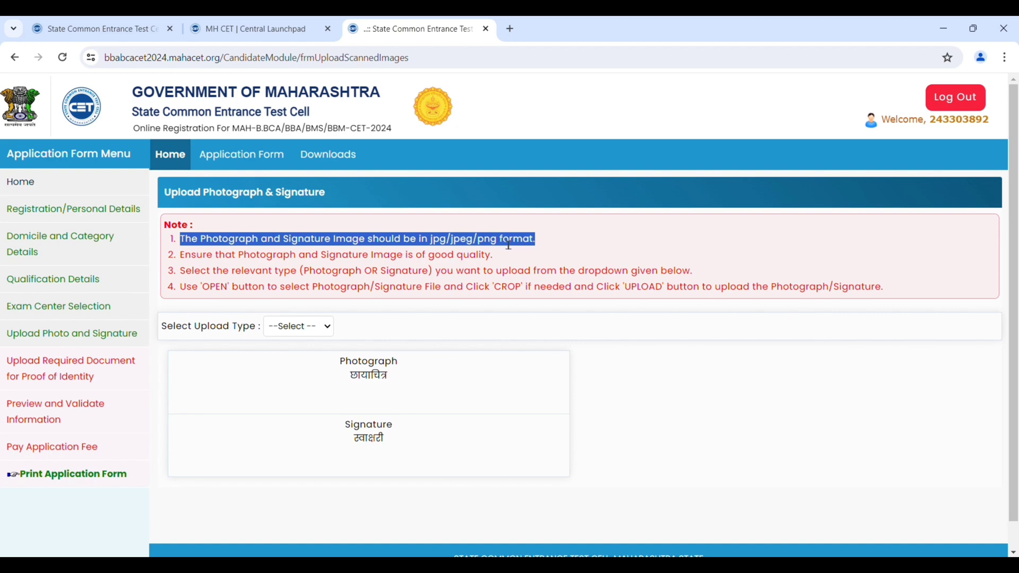
{"action": "left_click", "coordinate": [302, 359]}
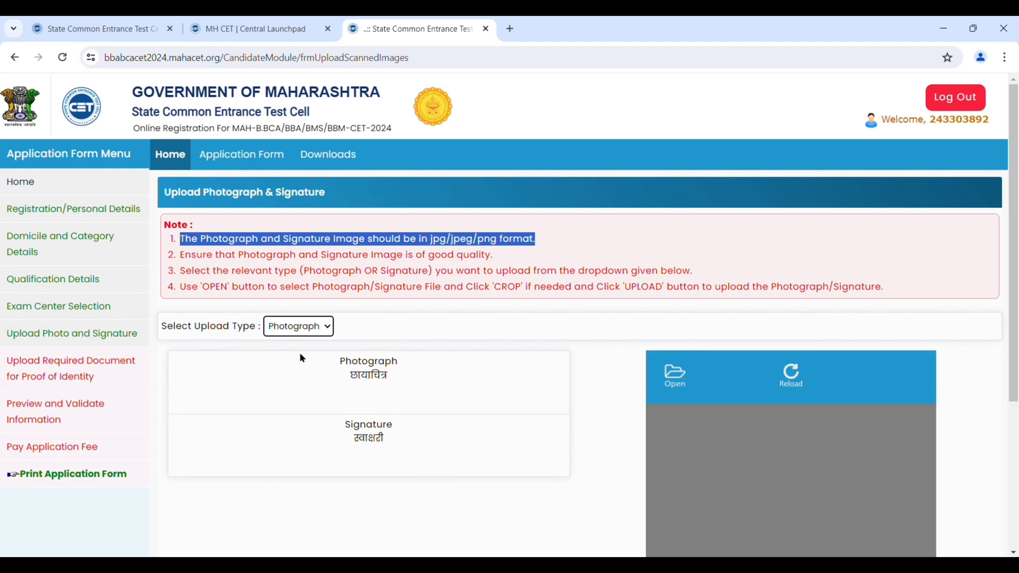
{"action": "left_click", "coordinate": [677, 377]}
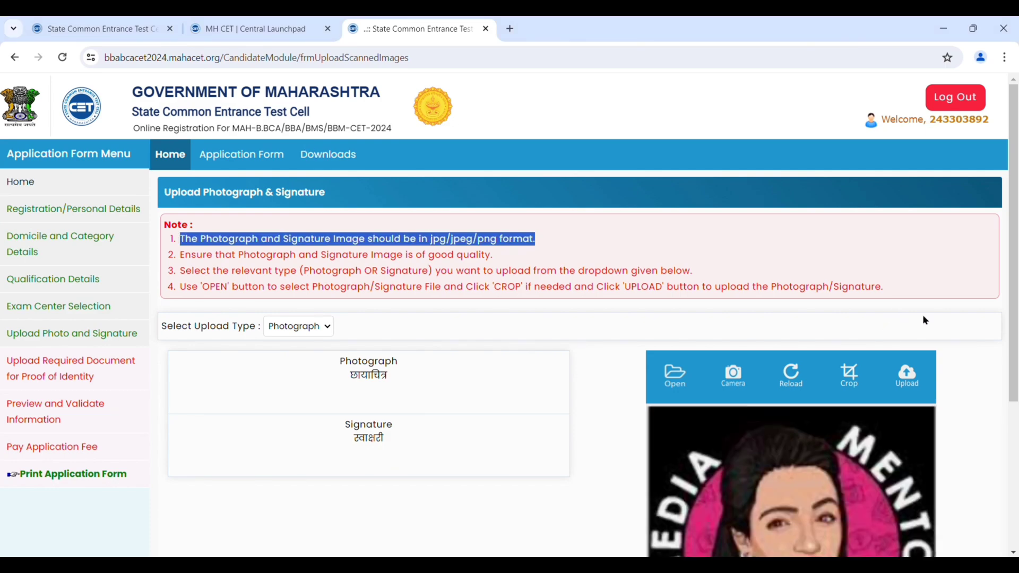
{"action": "left_click", "coordinate": [915, 380]}
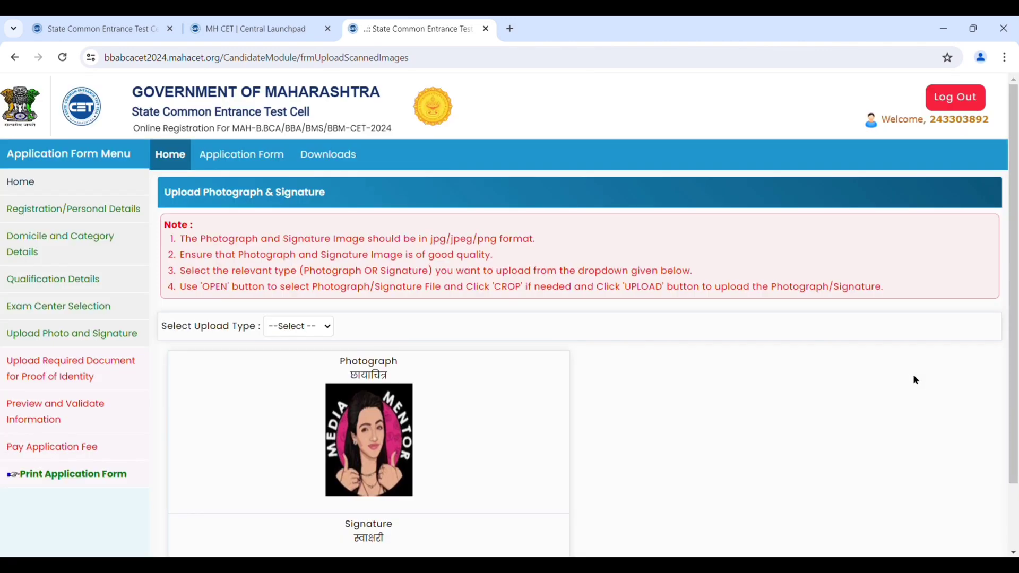
Choose Signature as the upload type, upload the signature image, and save and proceed.
{"action": "scroll", "coordinate": [915, 381], "scroll_direction": "down", "scroll_amount": 2}
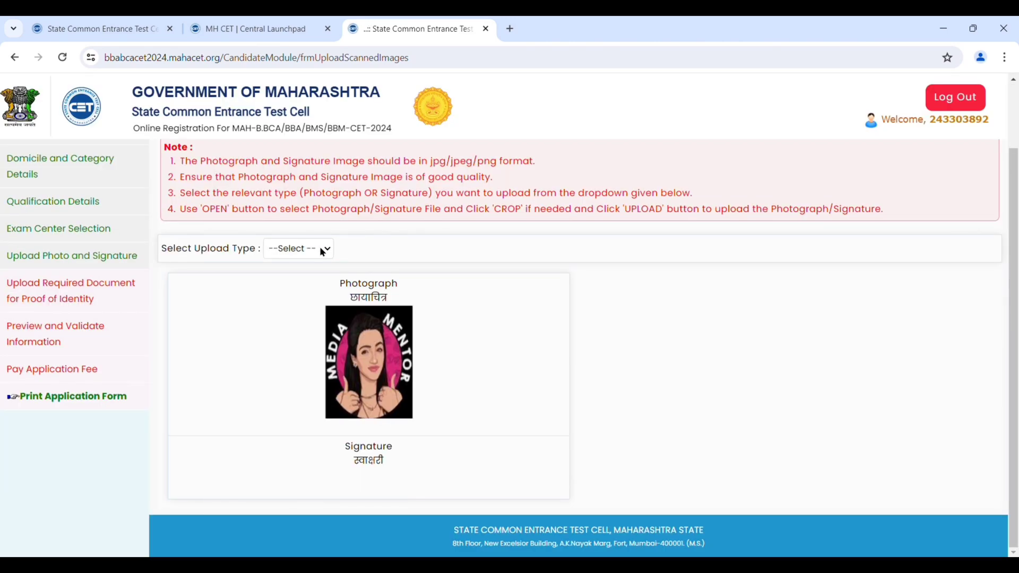
{"action": "left_click", "coordinate": [308, 290]}
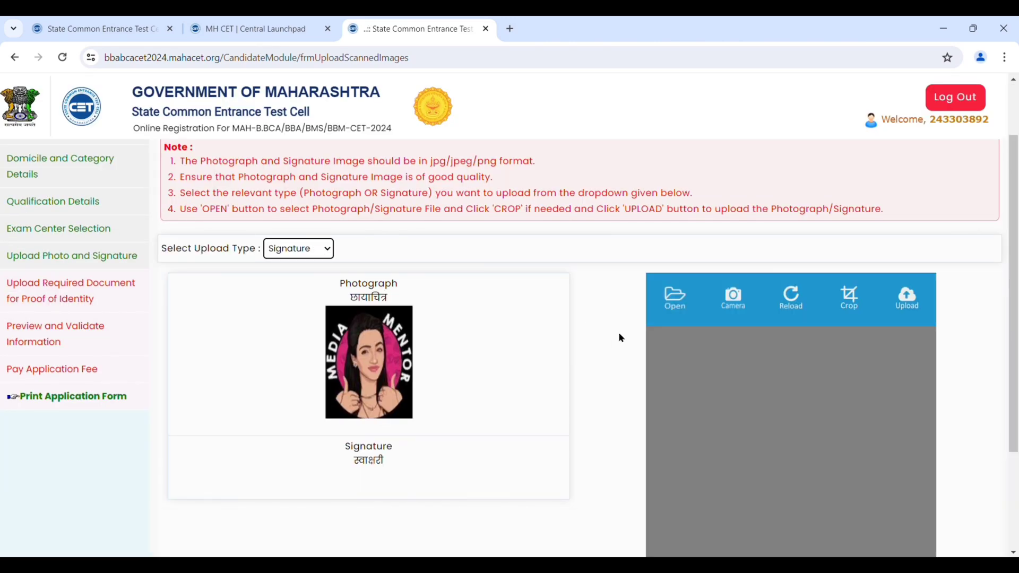
{"action": "left_click", "coordinate": [673, 307]}
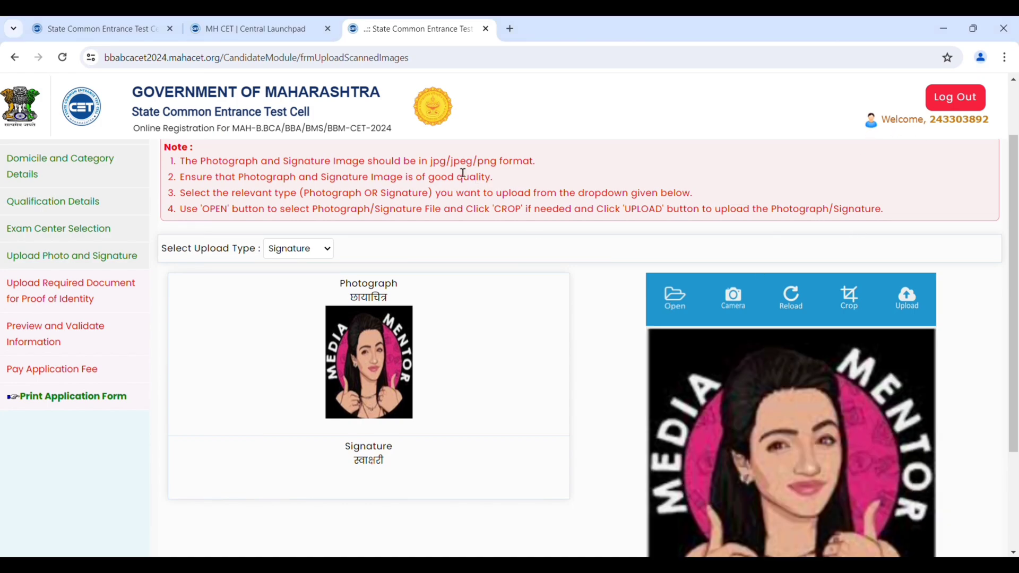
{"action": "triple_click", "coordinate": [462, 171]}
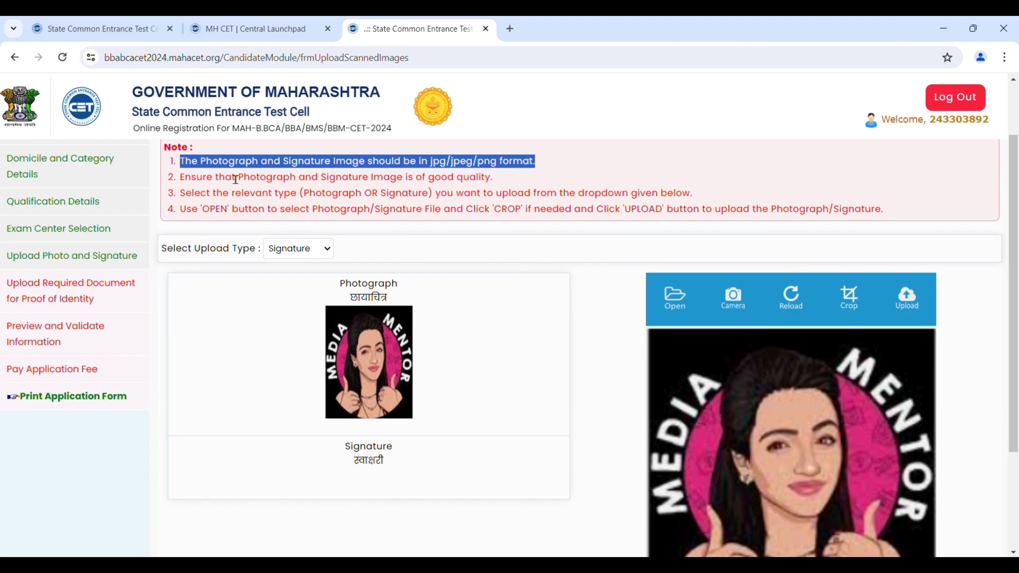
{"action": "scroll", "coordinate": [569, 254], "scroll_direction": "down", "scroll_amount": 3}
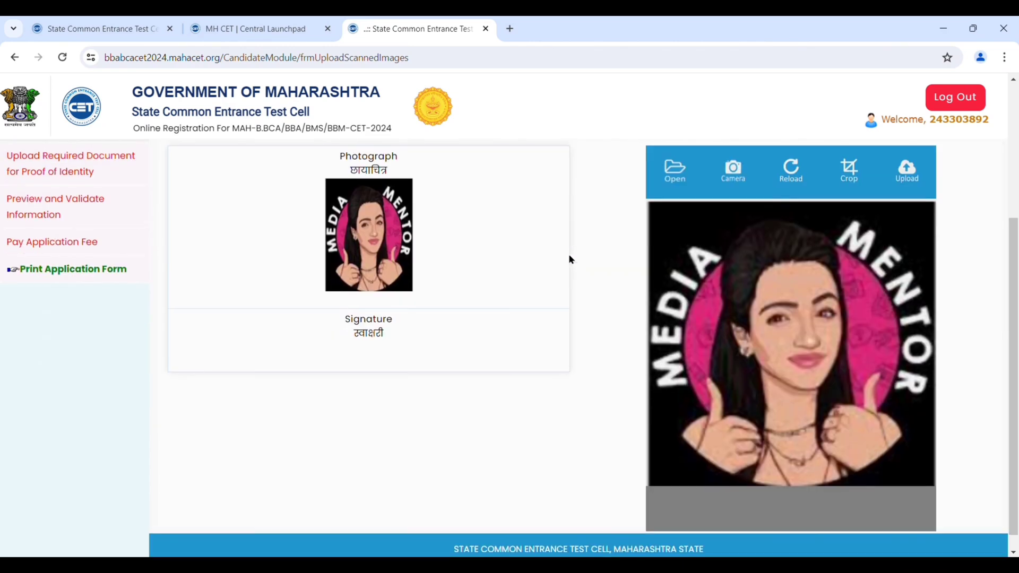
{"action": "left_click", "coordinate": [914, 168]}
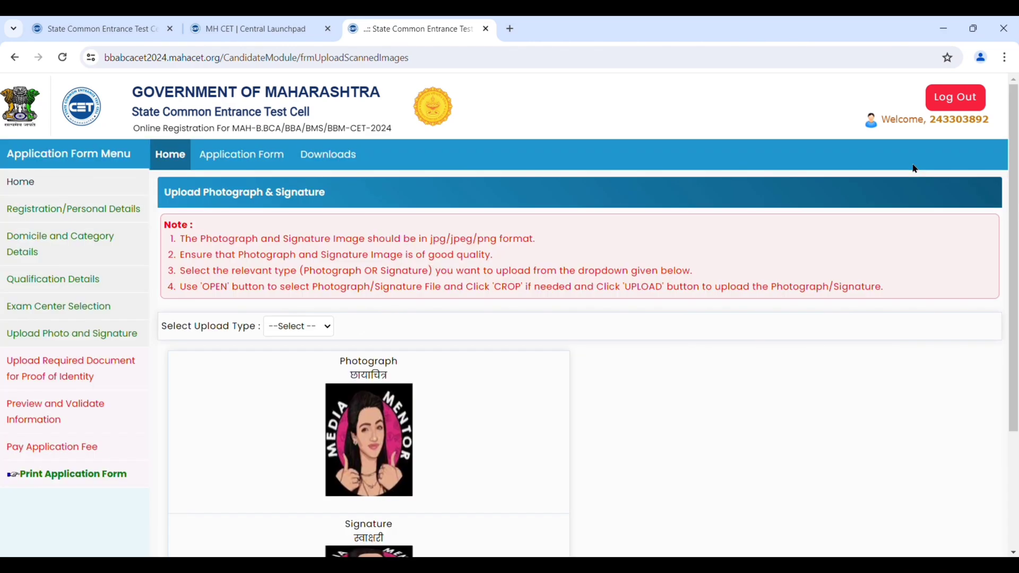
{"action": "scroll", "coordinate": [748, 440], "scroll_direction": "down", "scroll_amount": 3}
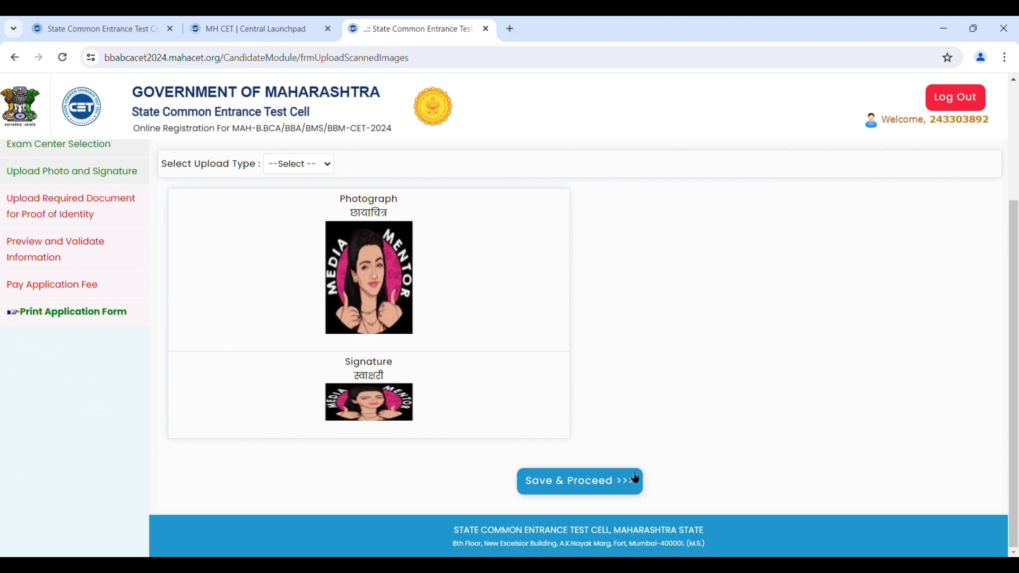
{"action": "left_click", "coordinate": [614, 490]}
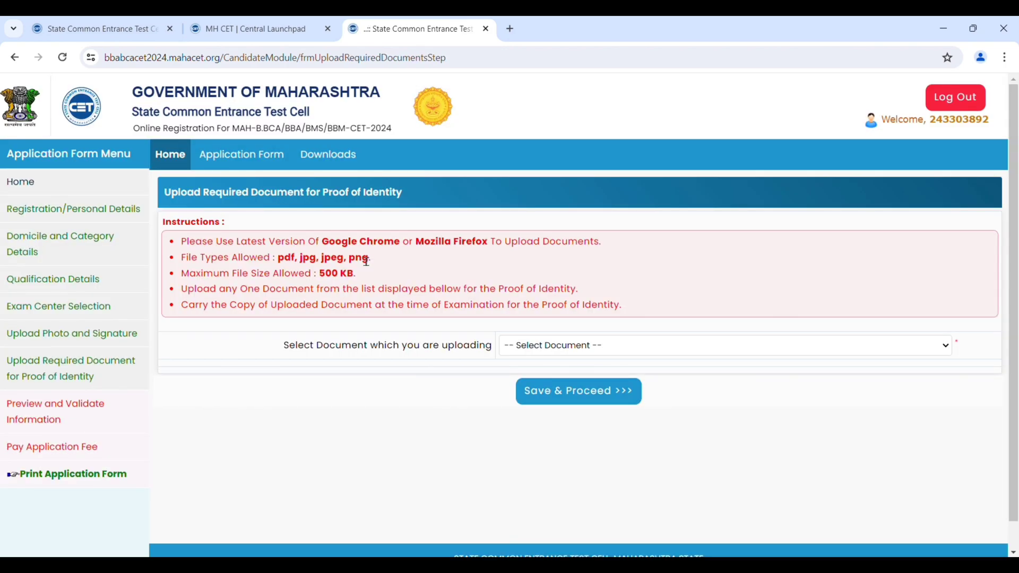
Read the proof-of-identity upload instructions on allowed file types, maximum file size, document choice and carrying a copy to the examination.
{"action": "double_click", "coordinate": [250, 258]}
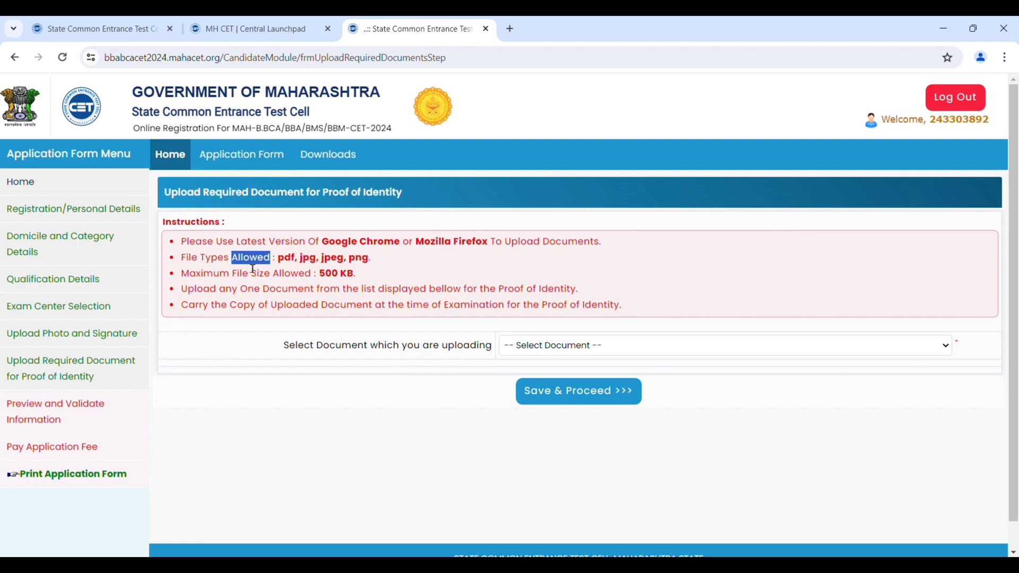
{"action": "double_click", "coordinate": [287, 258]}
{"action": "double_click", "coordinate": [304, 268]}
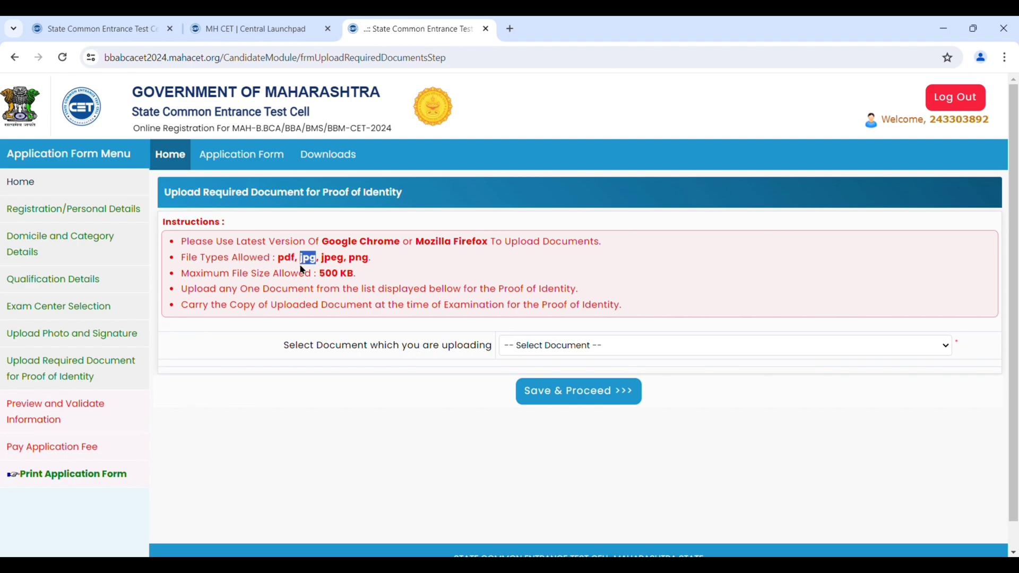
{"action": "double_click", "coordinate": [344, 265]}
{"action": "left_click", "coordinate": [374, 269]}
{"action": "triple_click", "coordinate": [343, 274]}
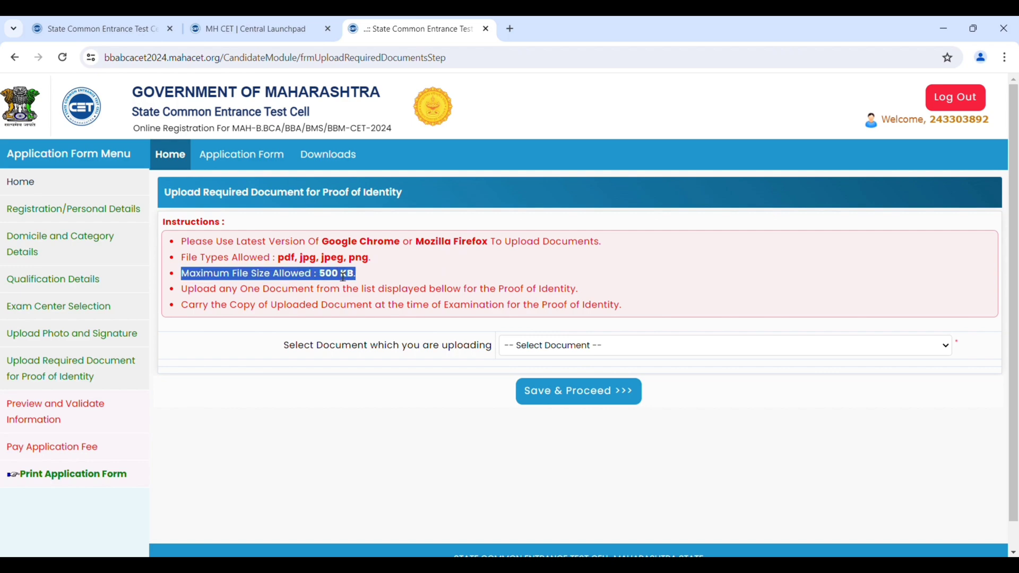
{"action": "left_click", "coordinate": [445, 273]}
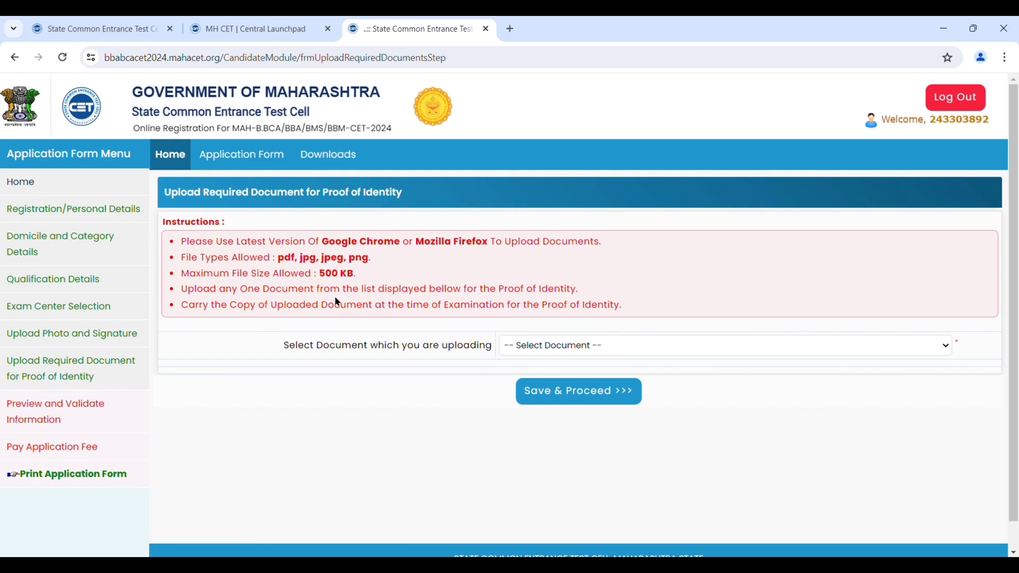
{"action": "double_click", "coordinate": [308, 292]}
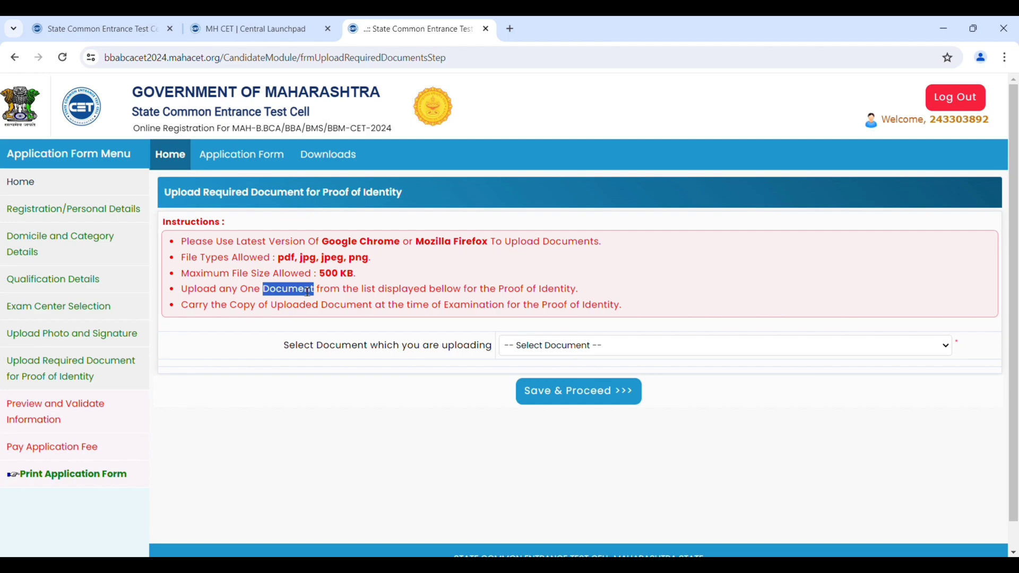
{"action": "double_click", "coordinate": [203, 296]}
{"action": "triple_click", "coordinate": [202, 296]}
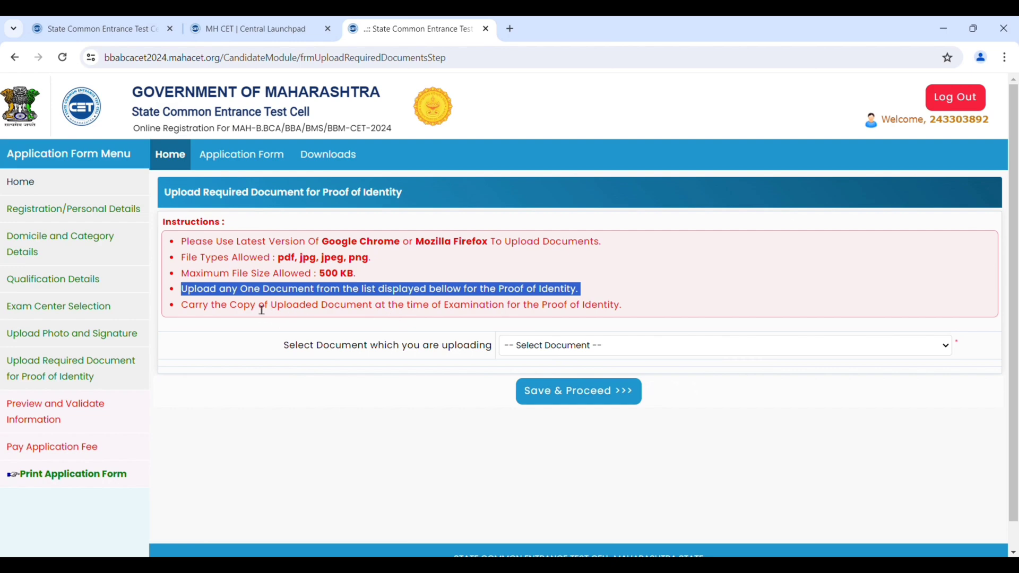
{"action": "triple_click", "coordinate": [213, 307]}
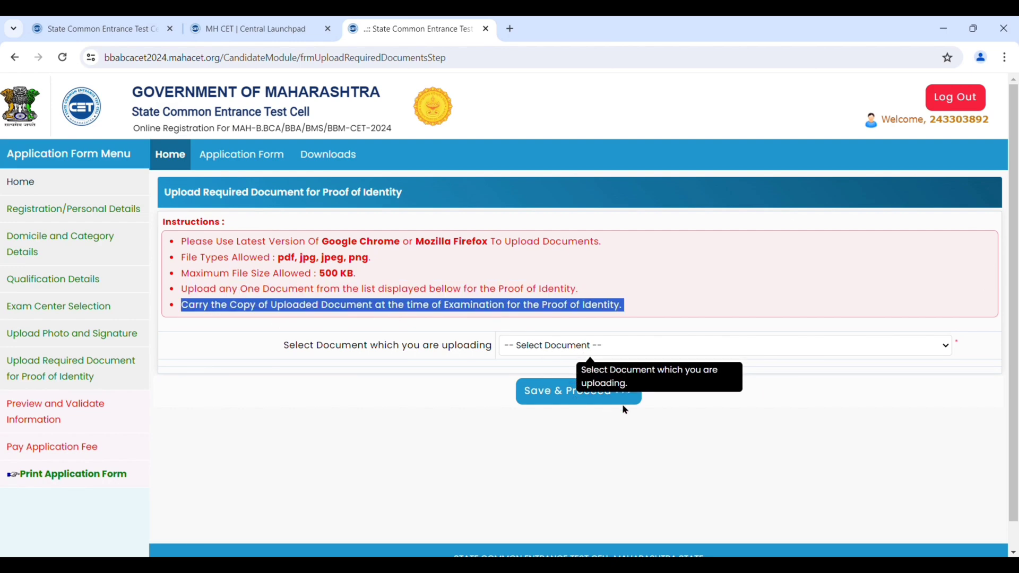
Select Aadhaar Card as the proof-of-identity document, upload its image file, and save and proceed.
{"action": "left_click", "coordinate": [559, 447]}
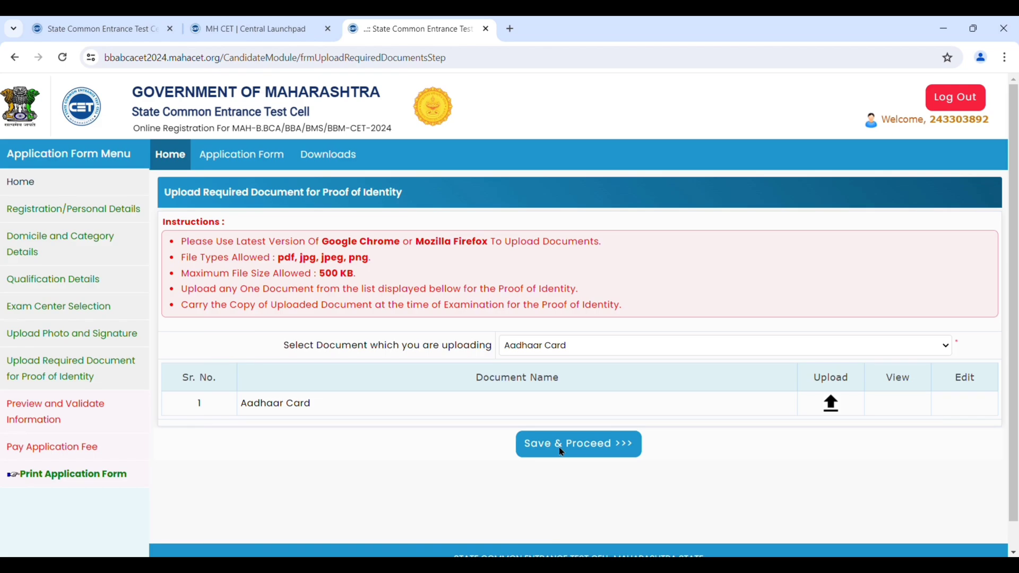
{"action": "triple_click", "coordinate": [354, 268]}
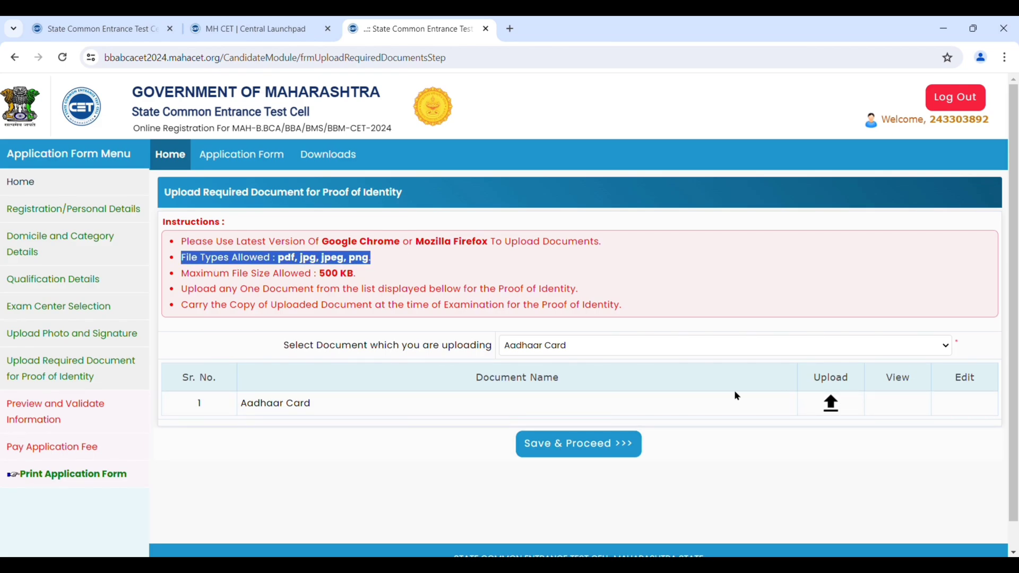
{"action": "left_click", "coordinate": [836, 402]}
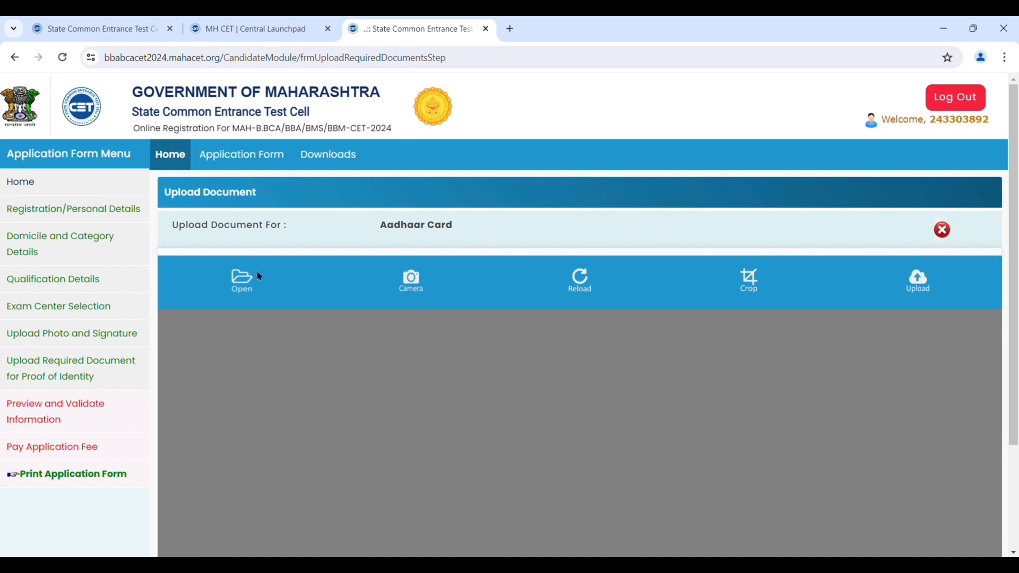
{"action": "left_click", "coordinate": [243, 279]}
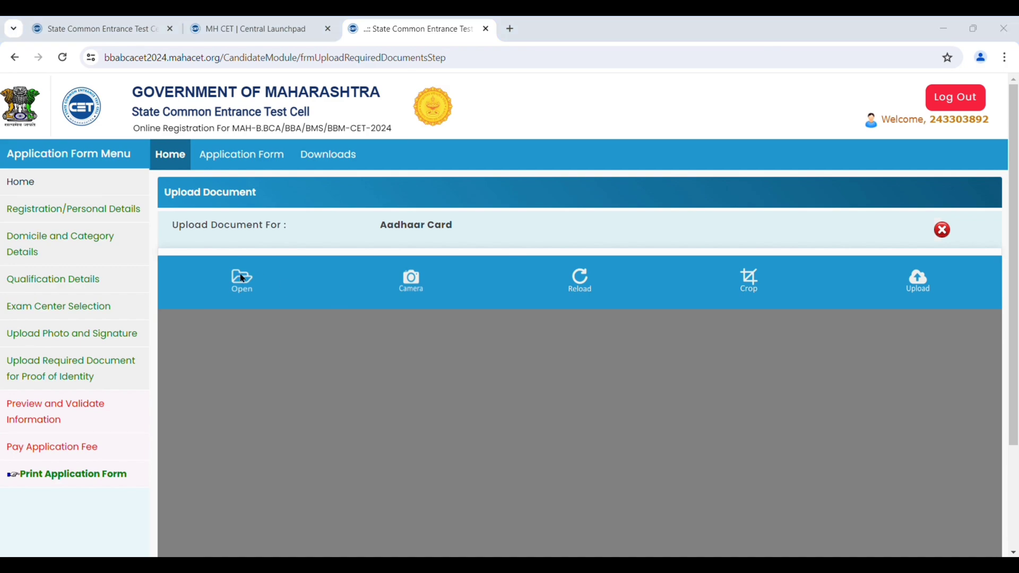
{"action": "double_click", "coordinate": [887, 135]}
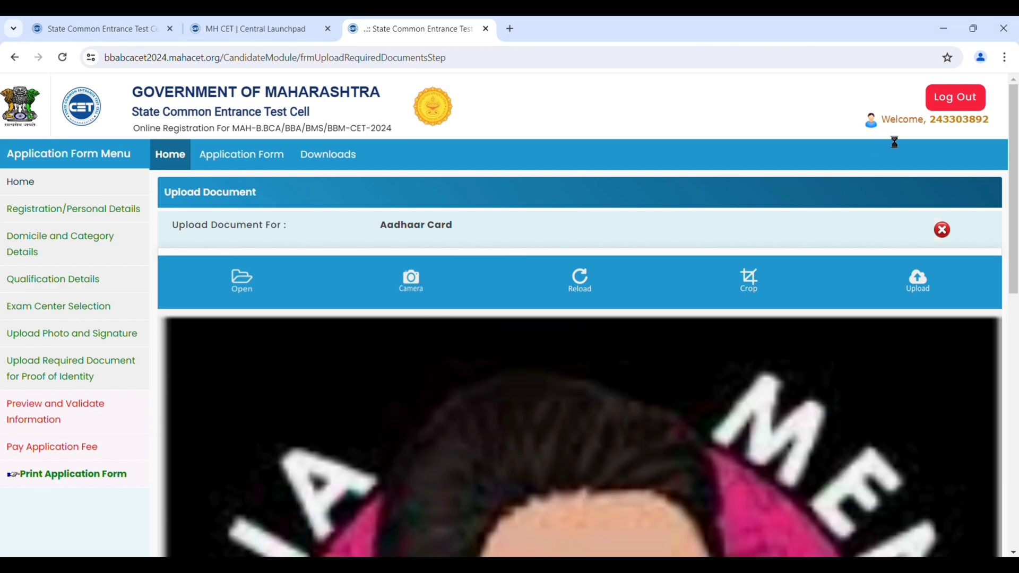
{"action": "left_click", "coordinate": [918, 282]}
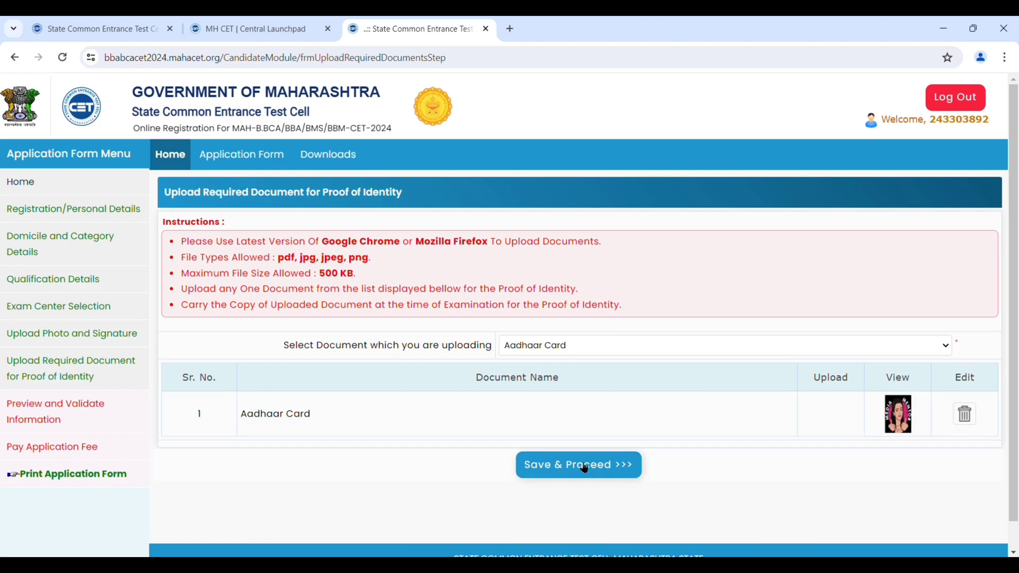
{"action": "left_click", "coordinate": [585, 468]}
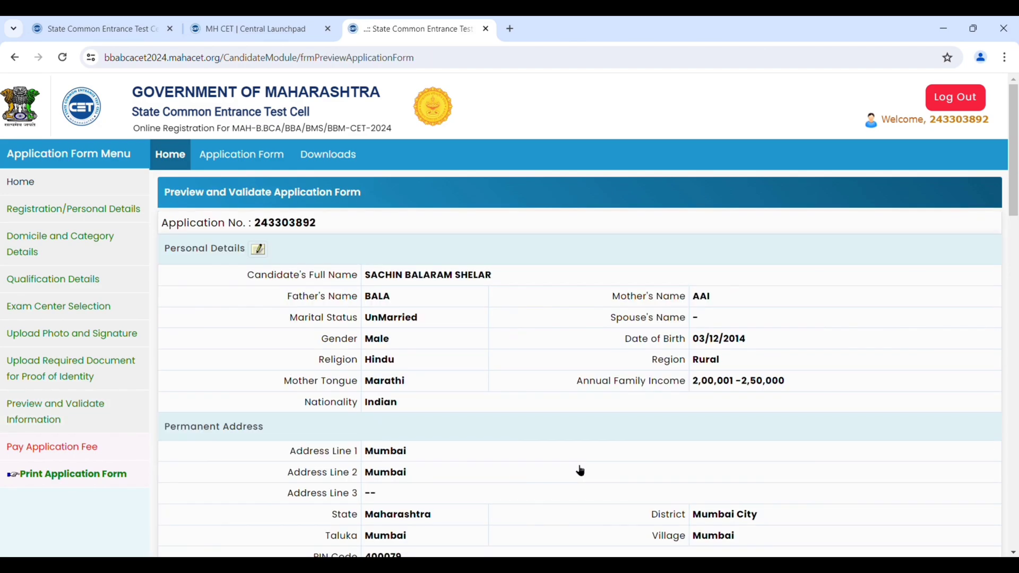
Review the completed application form preview through to the uploaded documents, and confirm proceeding to payment.
{"action": "scroll", "coordinate": [581, 470], "scroll_direction": "down", "scroll_amount": 12}
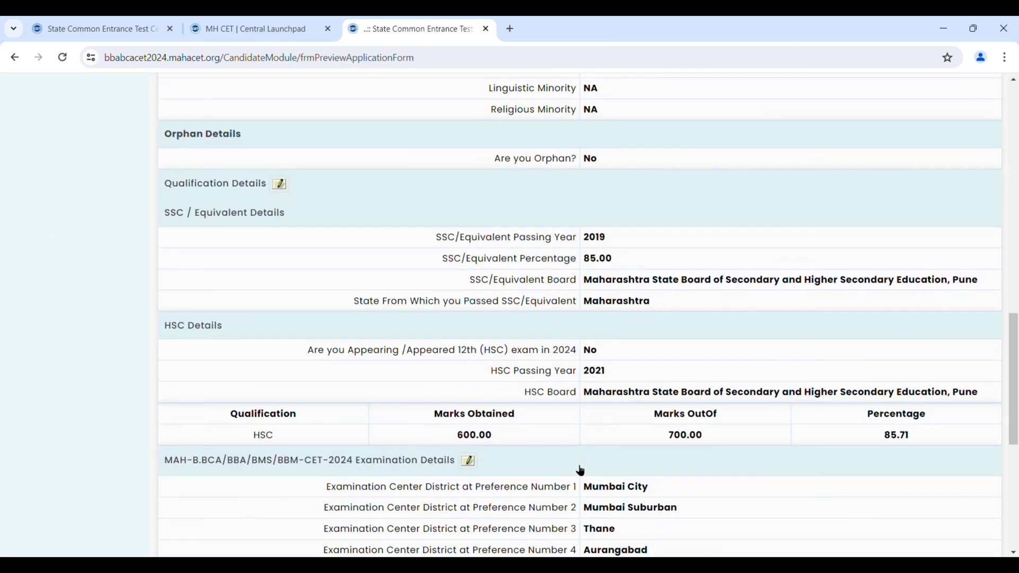
{"action": "scroll", "coordinate": [581, 471], "scroll_direction": "down", "scroll_amount": 7}
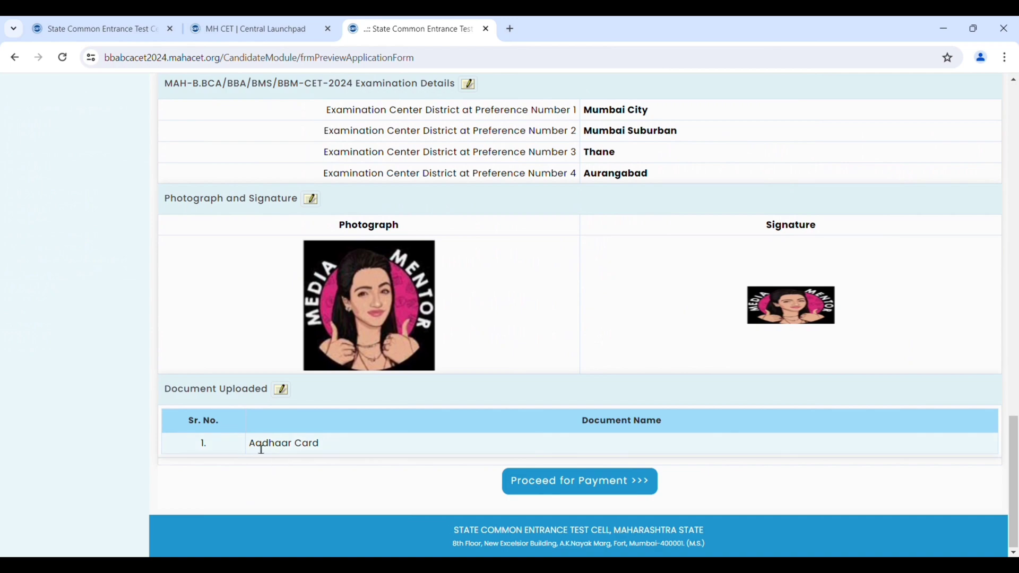
{"action": "left_click", "coordinate": [596, 492]}
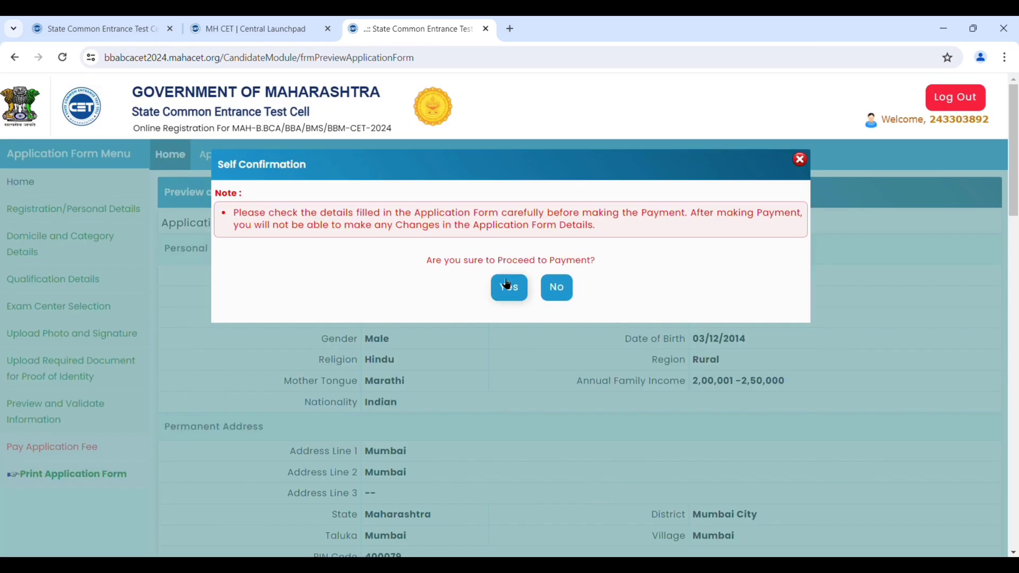
{"action": "left_click", "coordinate": [525, 288]}
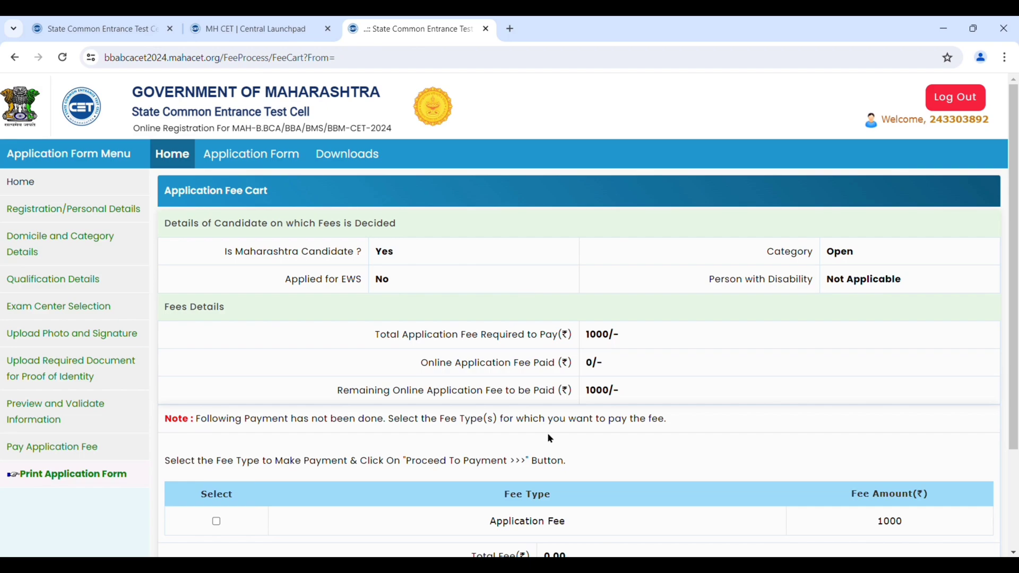
Examine the fee cart's total application fee required and the remaining online application fee to be paid.
{"action": "scroll", "coordinate": [546, 432], "scroll_direction": "down", "scroll_amount": 3}
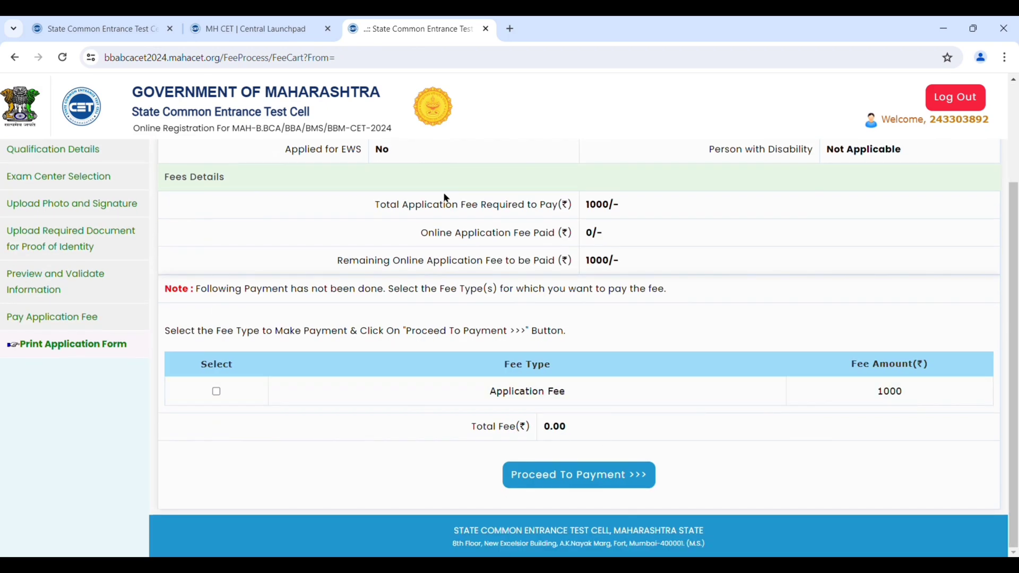
{"action": "scroll", "coordinate": [443, 192], "scroll_direction": "up", "scroll_amount": 2}
{"action": "double_click", "coordinate": [600, 296]}
{"action": "triple_click", "coordinate": [601, 300]}
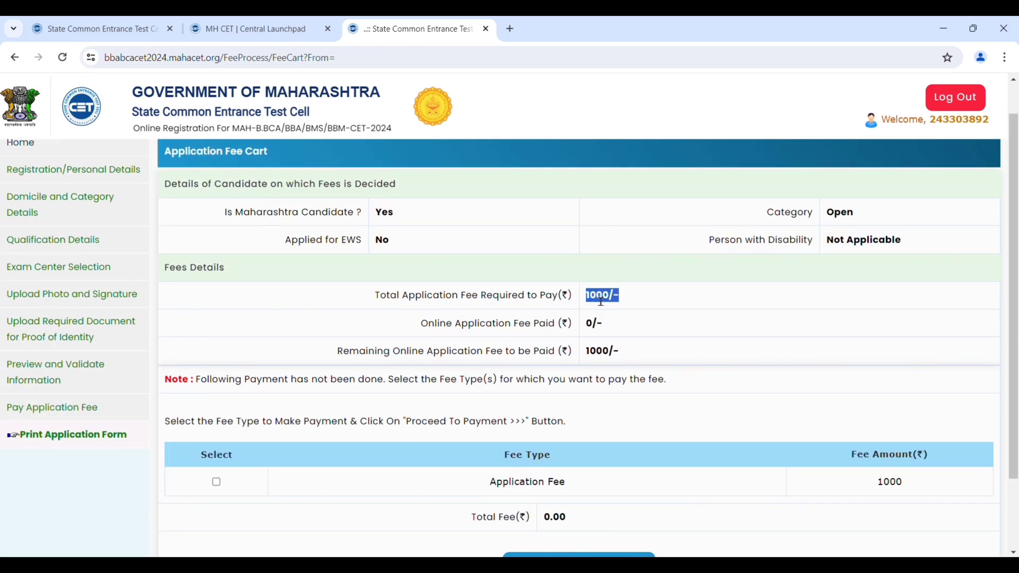
{"action": "double_click", "coordinate": [604, 351]}
{"action": "scroll", "coordinate": [637, 433], "scroll_direction": "up", "scroll_amount": 1}
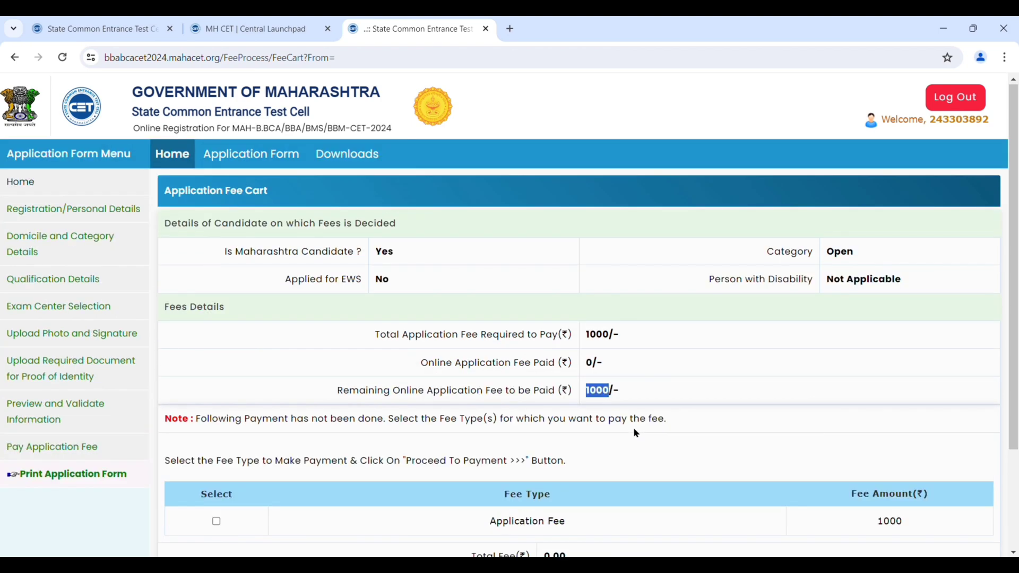
{"action": "double_click", "coordinate": [597, 335]}
{"action": "double_click", "coordinate": [602, 404]}
Select Application Fee as the fee type and proceed to payment.
{"action": "left_click", "coordinate": [216, 521]}
{"action": "scroll", "coordinate": [332, 511], "scroll_direction": "down", "scroll_amount": 3}
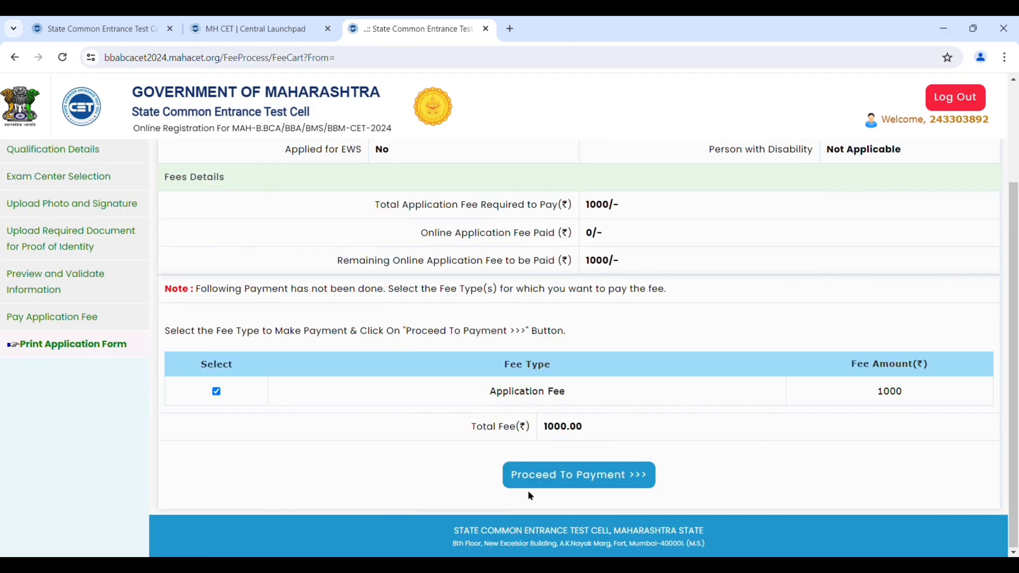
{"action": "left_click", "coordinate": [567, 473]}
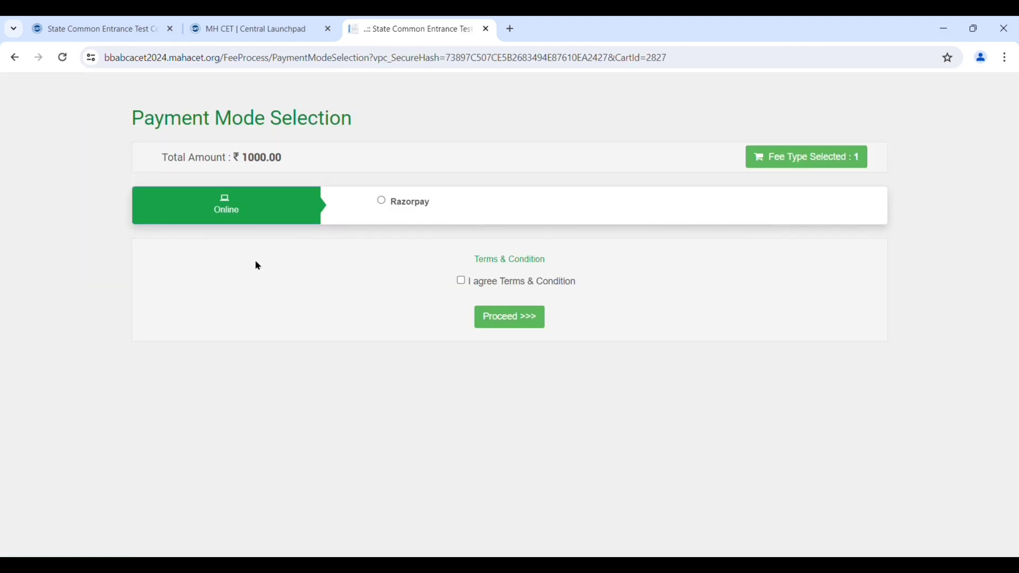
Choose Razorpay as the online payment mode, agree to the terms and conditions, and confirm proceeding to the payment gateway.
{"action": "left_click", "coordinate": [402, 214]}
{"action": "left_click", "coordinate": [461, 280]}
{"action": "left_click", "coordinate": [521, 314]}
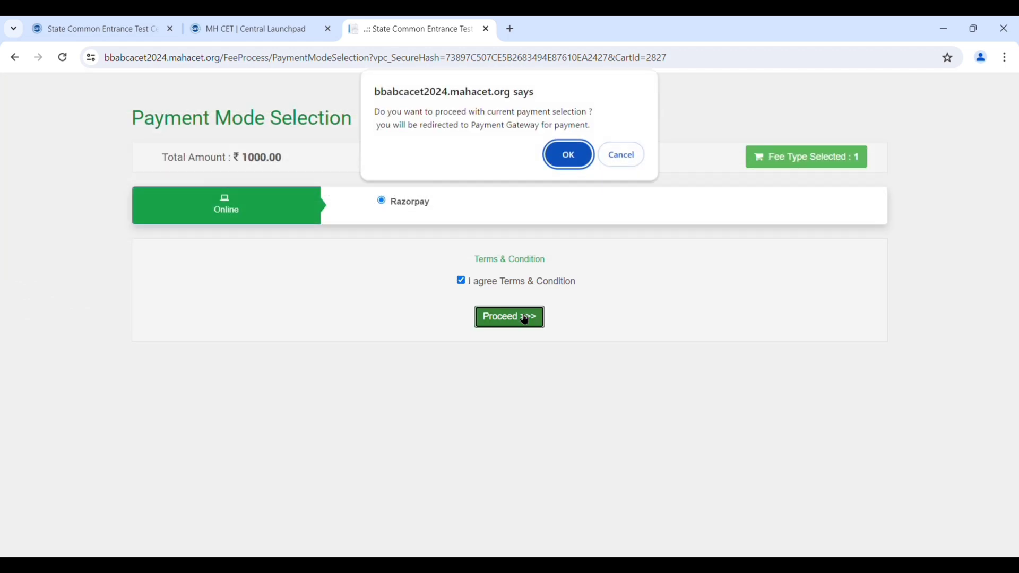
{"action": "left_click", "coordinate": [569, 159]}
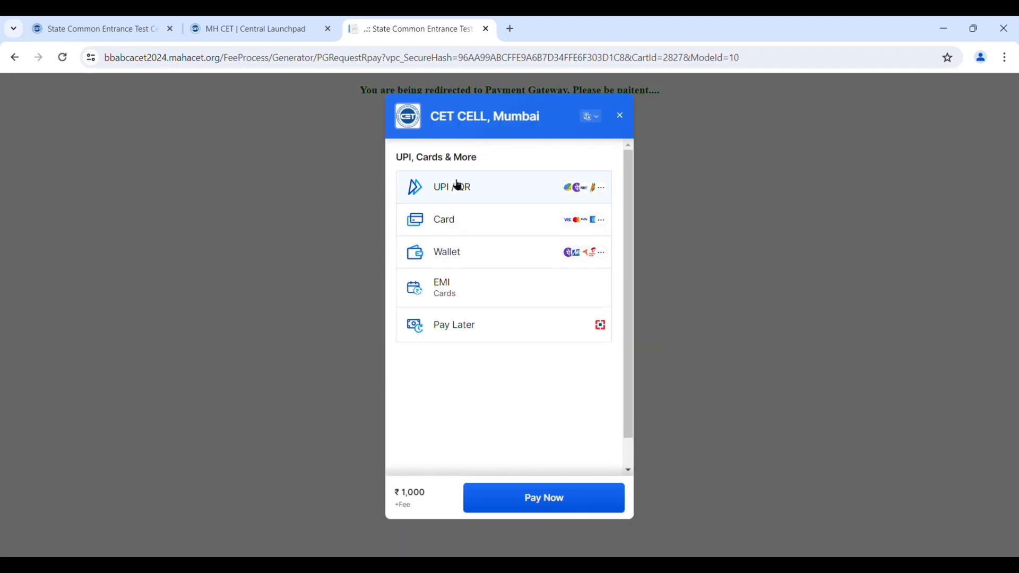
{"action": "left_click", "coordinate": [459, 185]}
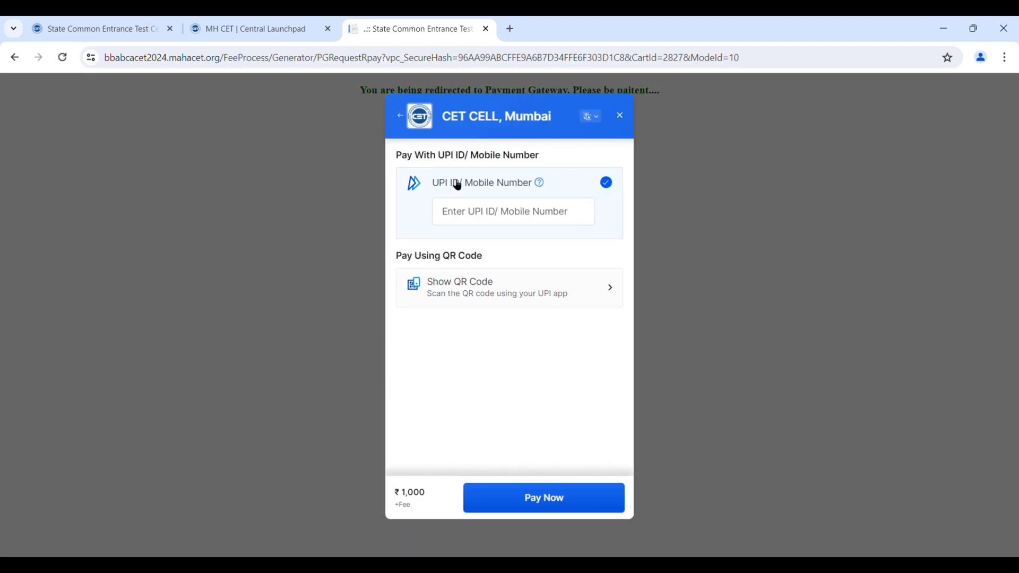
{"action": "left_click", "coordinate": [477, 285]}
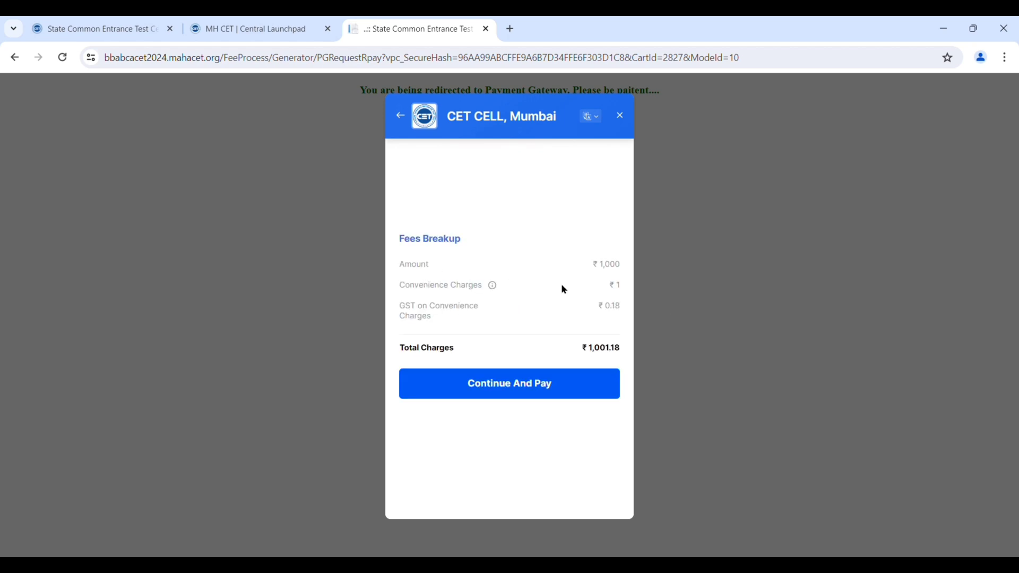
{"action": "left_click", "coordinate": [402, 117]}
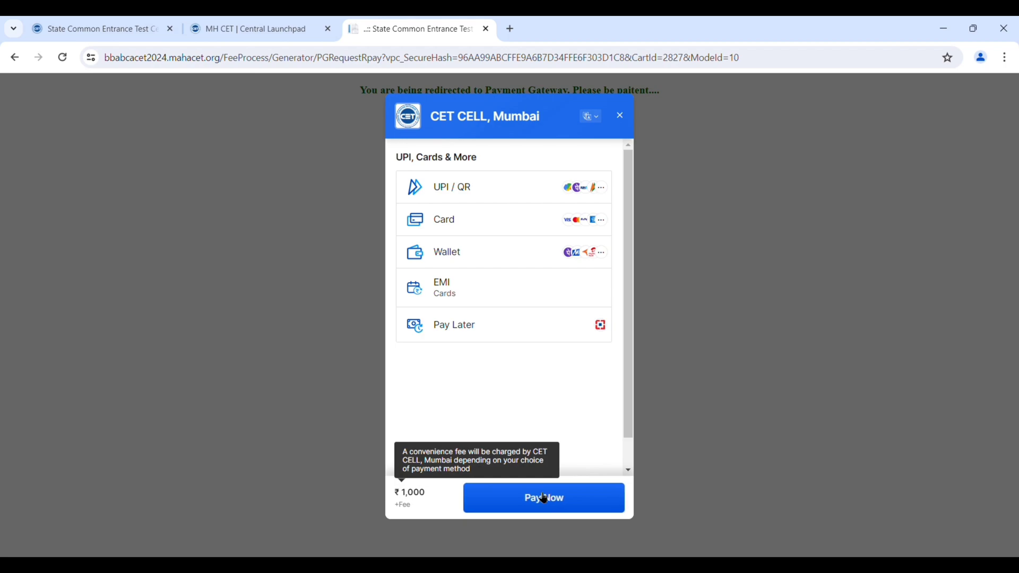
Choose UPI / QR with the QR code option and continue past the fees breakup to generate the payment QR code.
{"action": "left_click", "coordinate": [574, 199]}
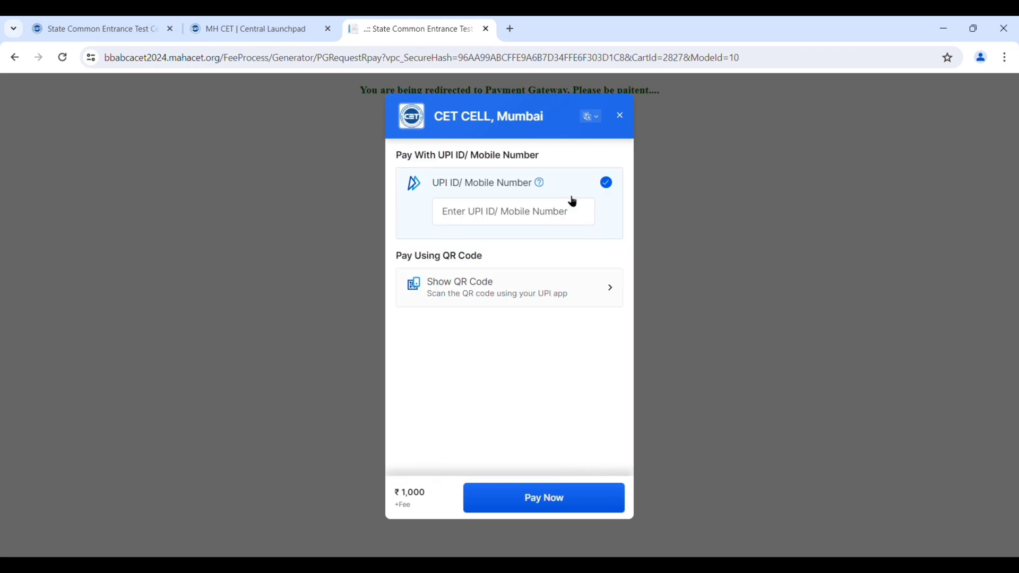
{"action": "left_click", "coordinate": [589, 275]}
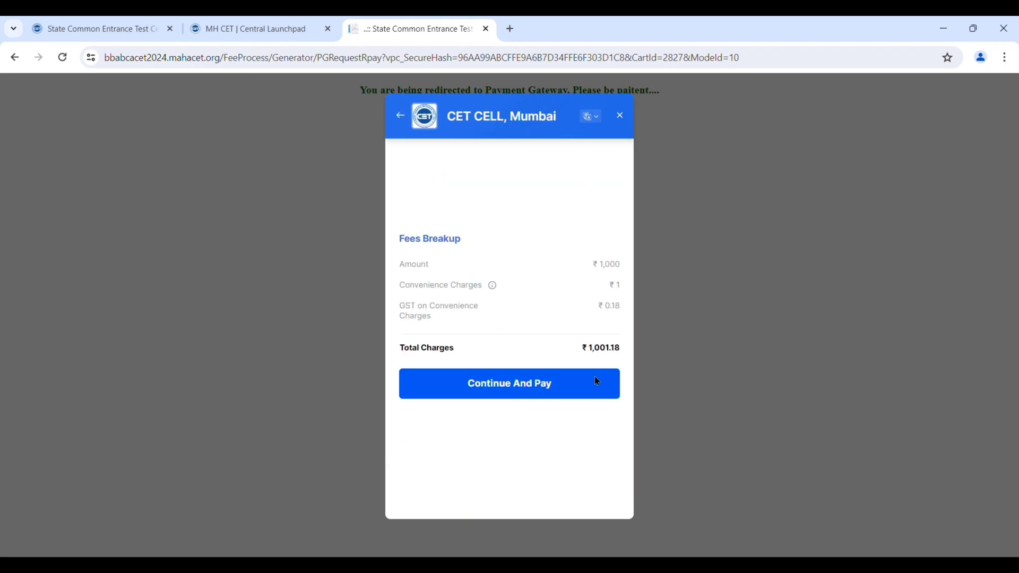
{"action": "left_click", "coordinate": [545, 379]}
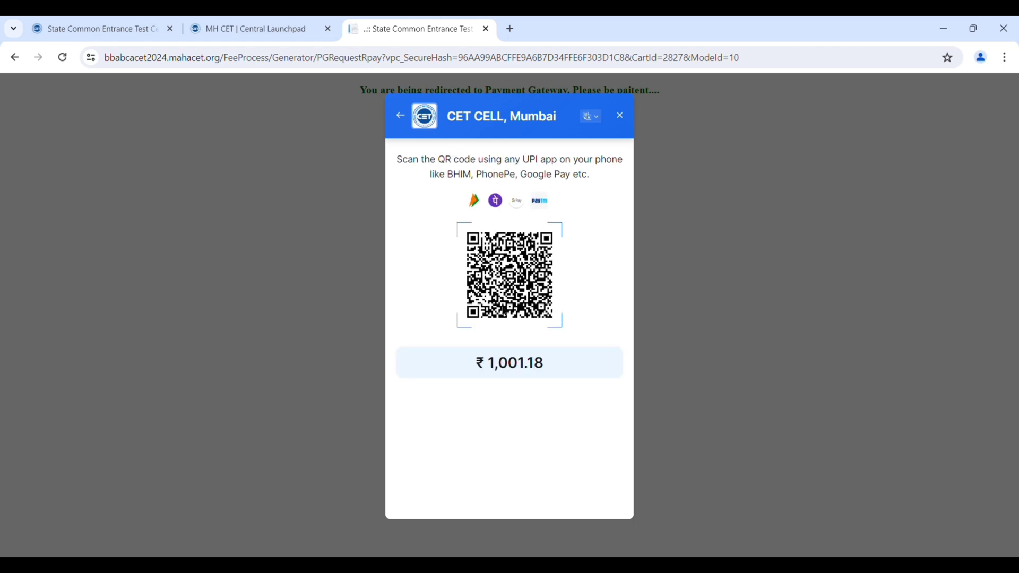
Read the instructions for scanning the QR code with a UPI app, and cancel the ongoing payment.
{"action": "triple_click", "coordinate": [445, 168]}
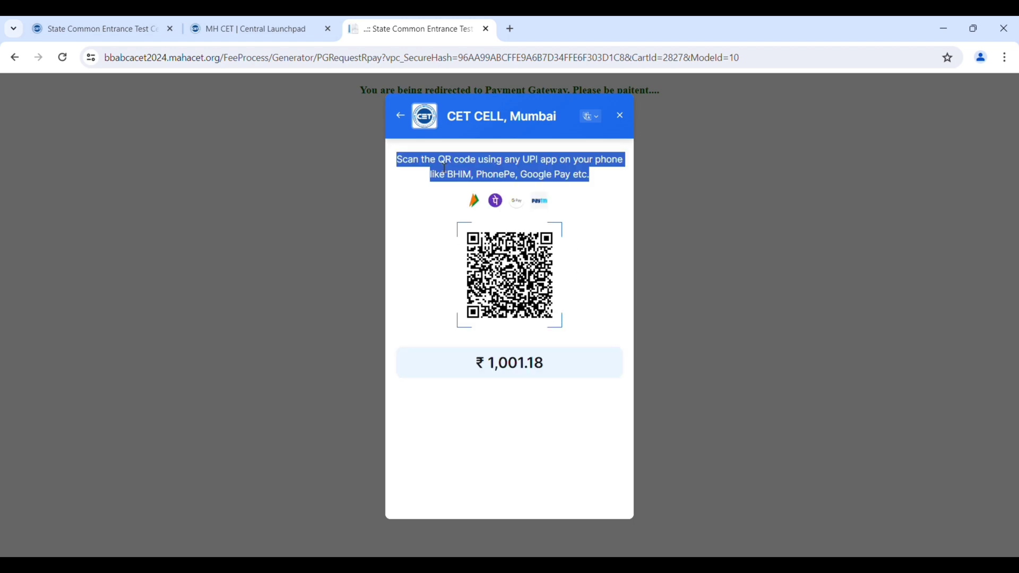
{"action": "left_click", "coordinate": [713, 300]}
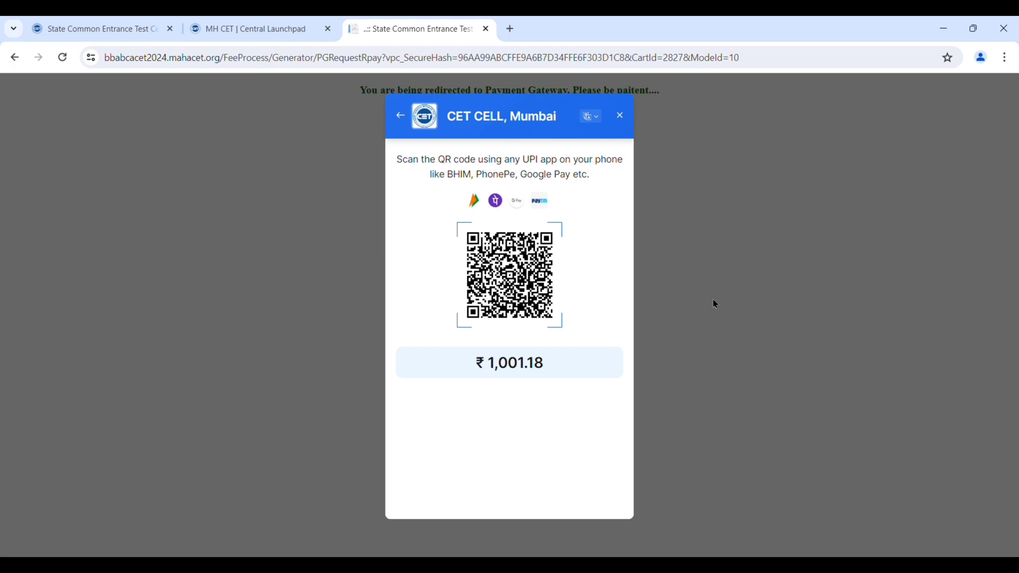
{"action": "left_click", "coordinate": [620, 116]}
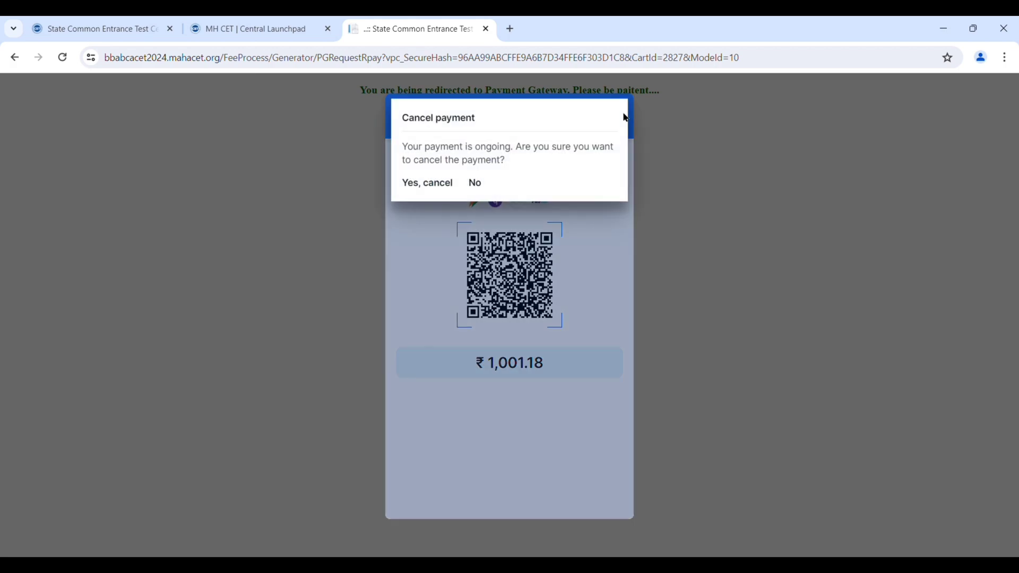
{"action": "left_click", "coordinate": [453, 183]}
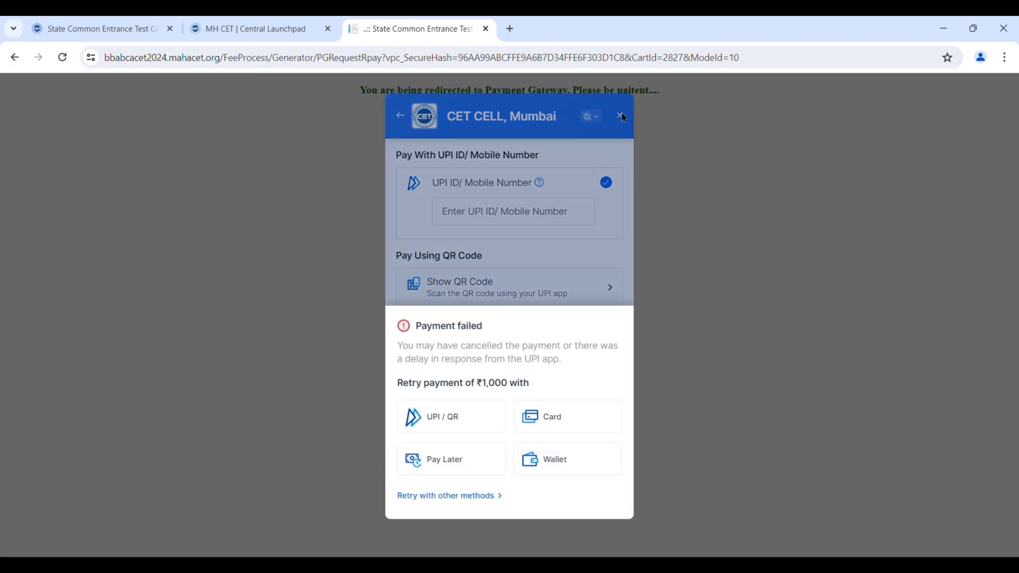